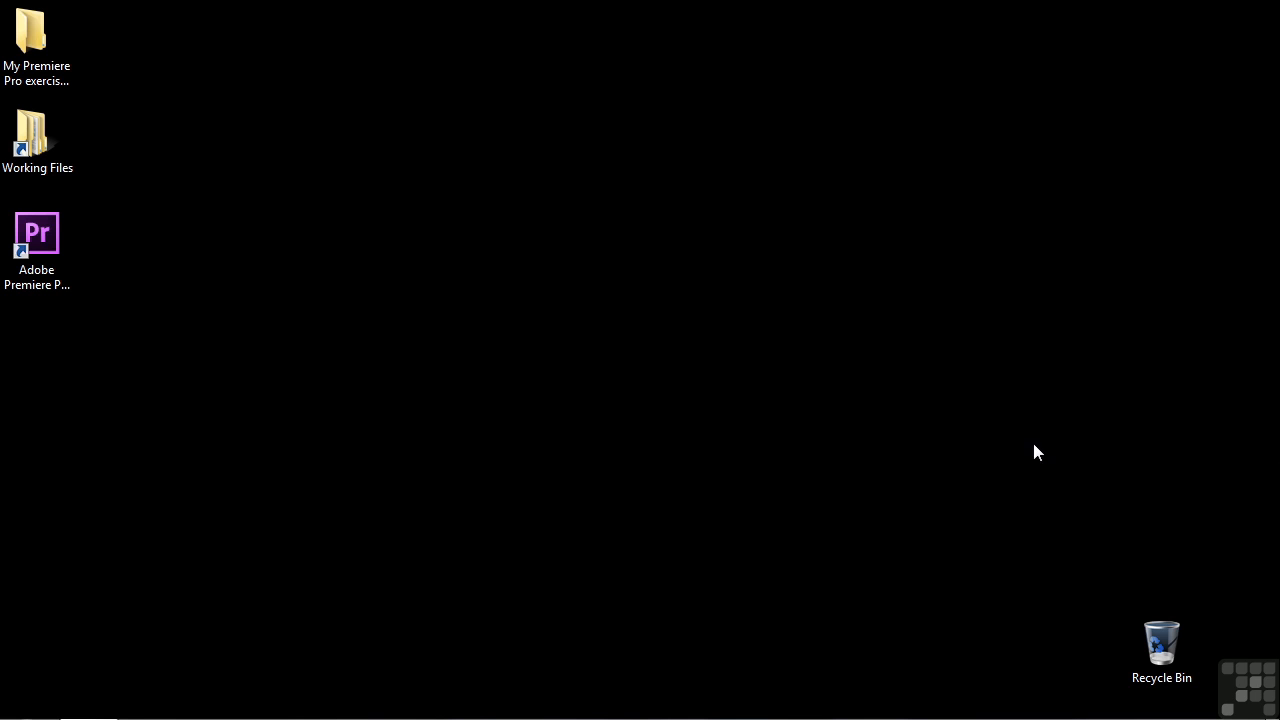
- Open the project file 1608-creating shapes.prproj from the projects folder inside Working Files
double_click(31, 135)
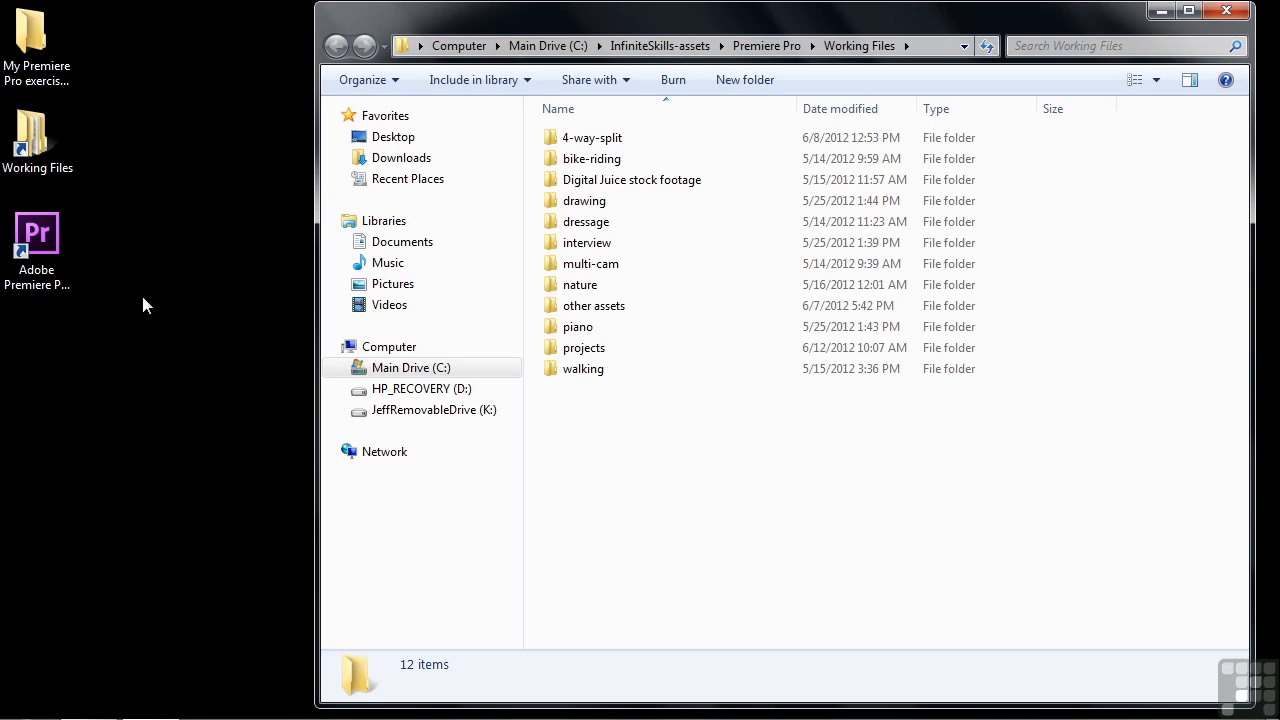
double_click(581, 348)
drag(1240, 235, 1239, 595)
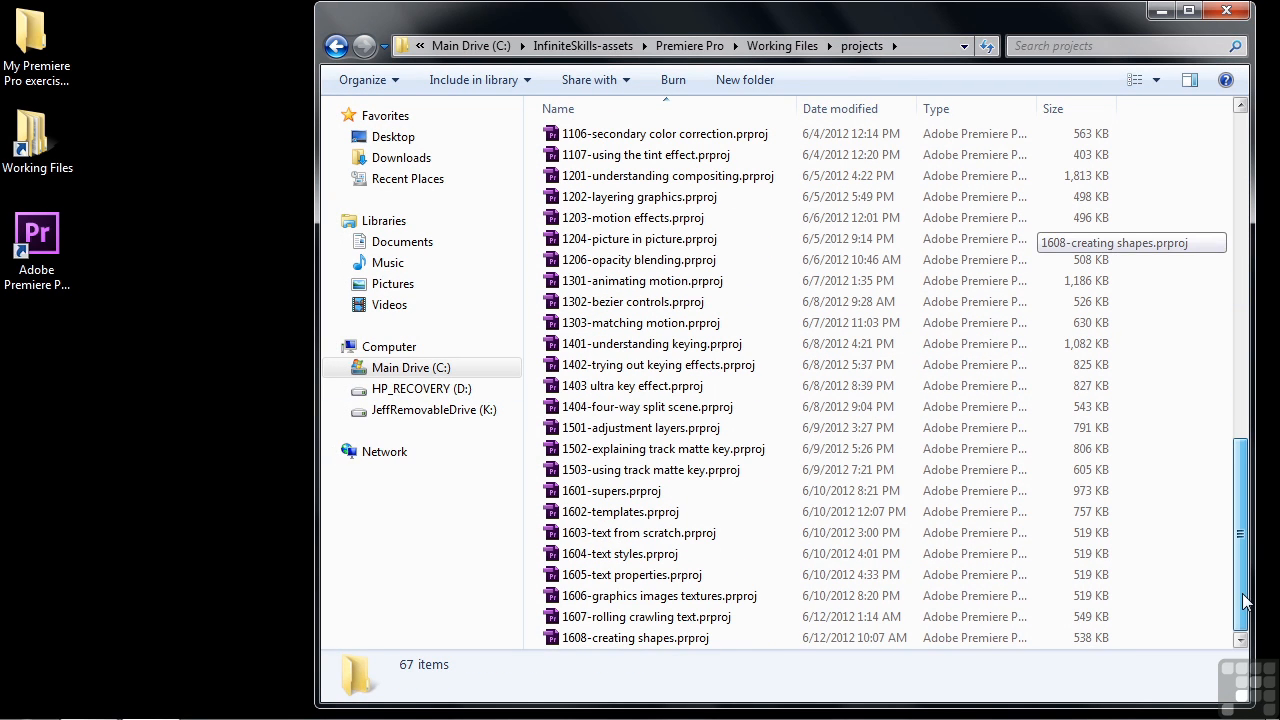
double_click(591, 641)
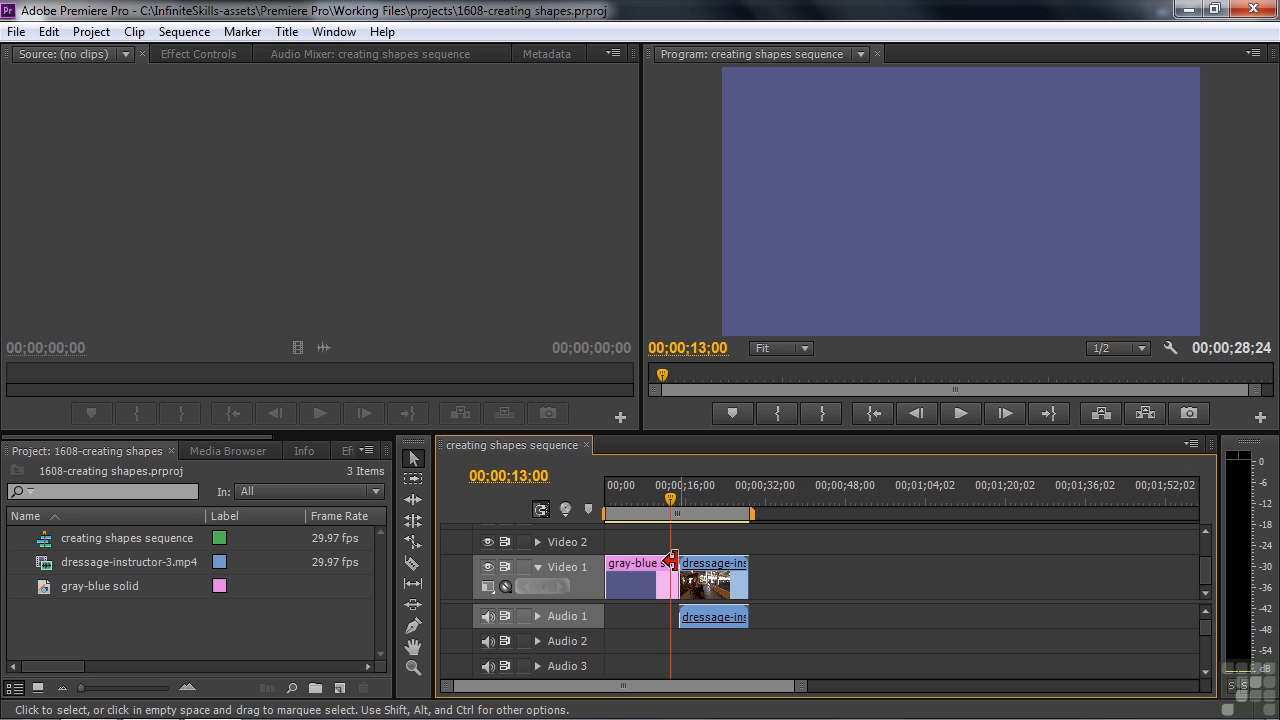
- Create a new title named Shapes in the project
click(340, 688)
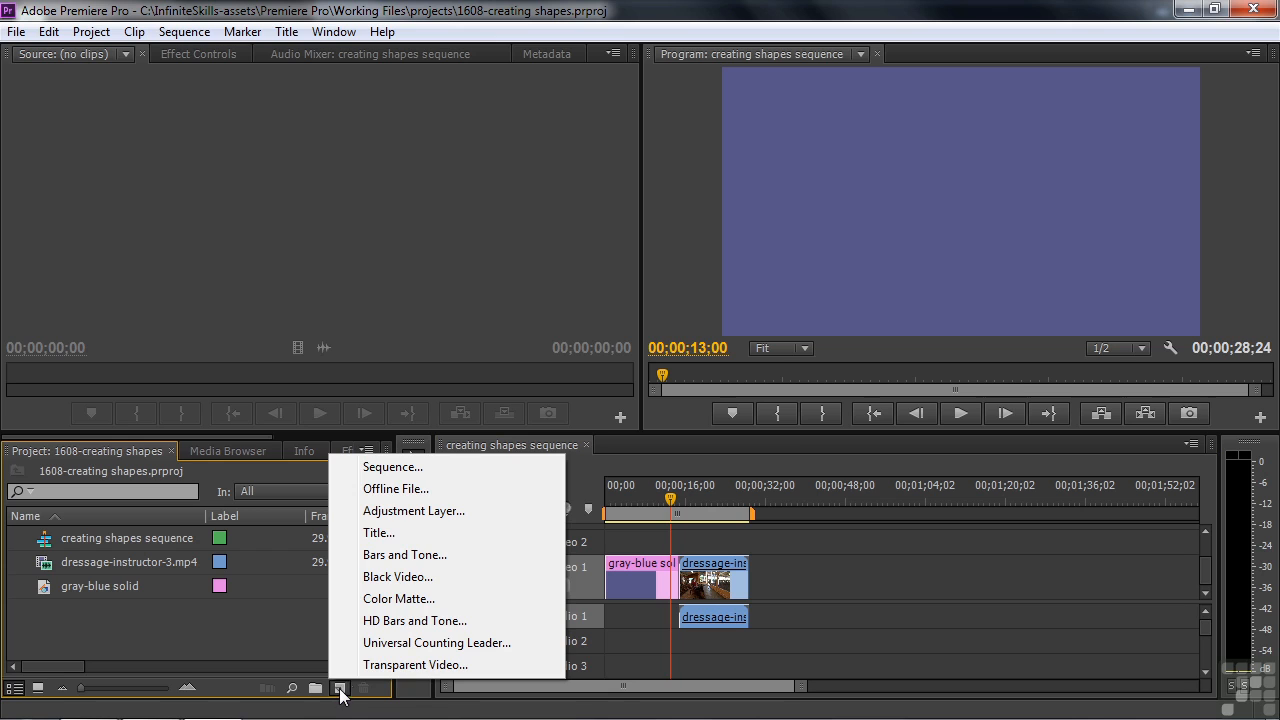
click(380, 533)
text(Shapes)
key(Return)
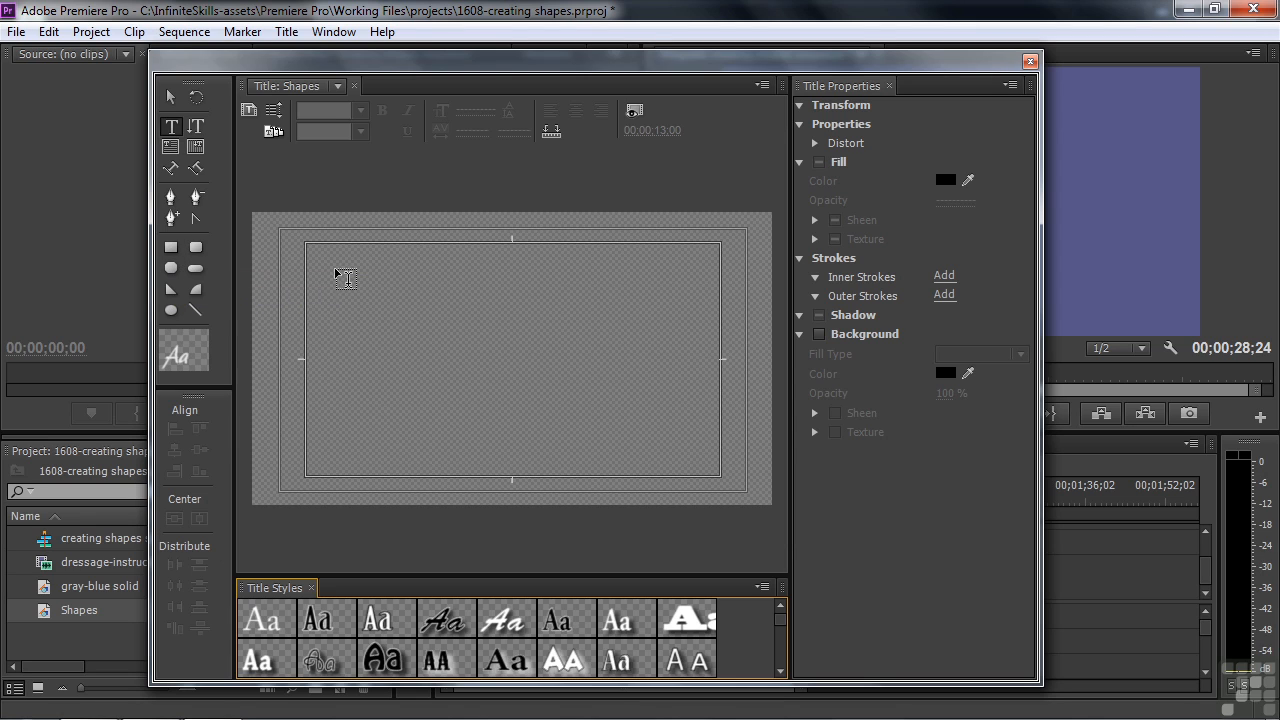
- Draw trial rectangles starting from different corners of the title canvas, deleting each one
click(196, 271)
click(171, 247)
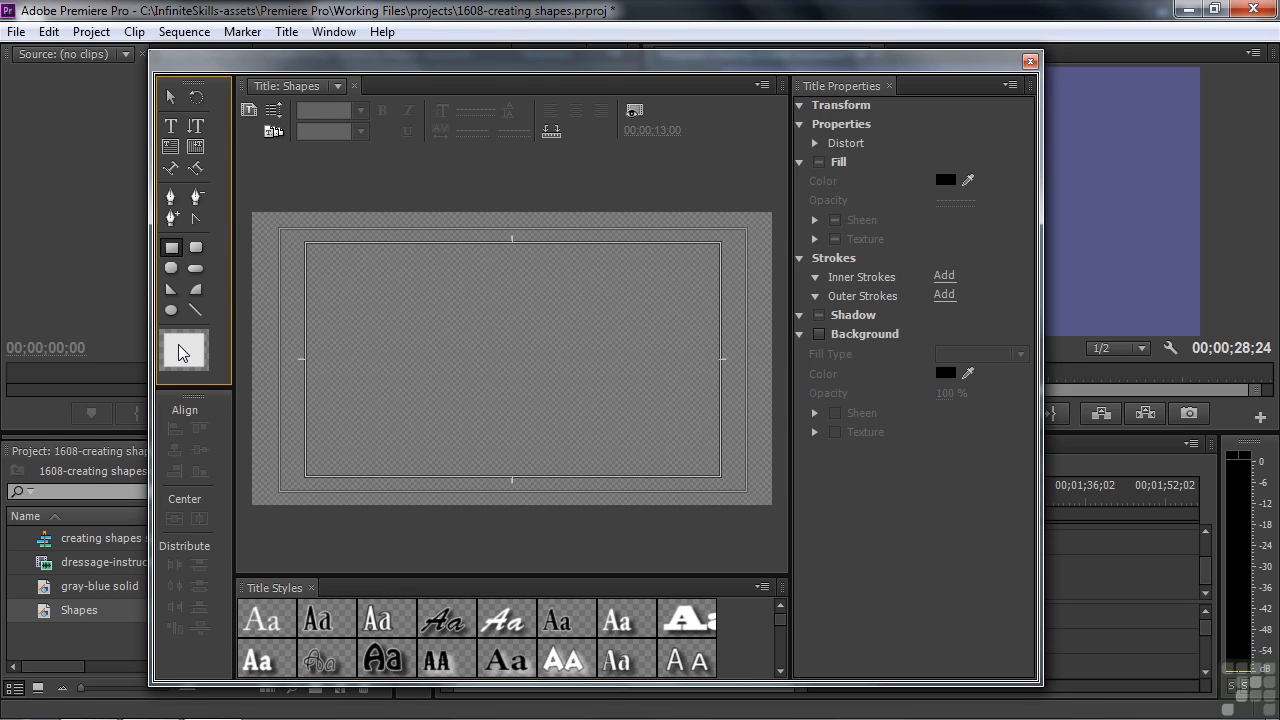
mouse_move(325, 268)
mouse_down()
mouse_move(348, 294)
mouse_move(594, 402)
mouse_move(671, 463)
mouse_up()
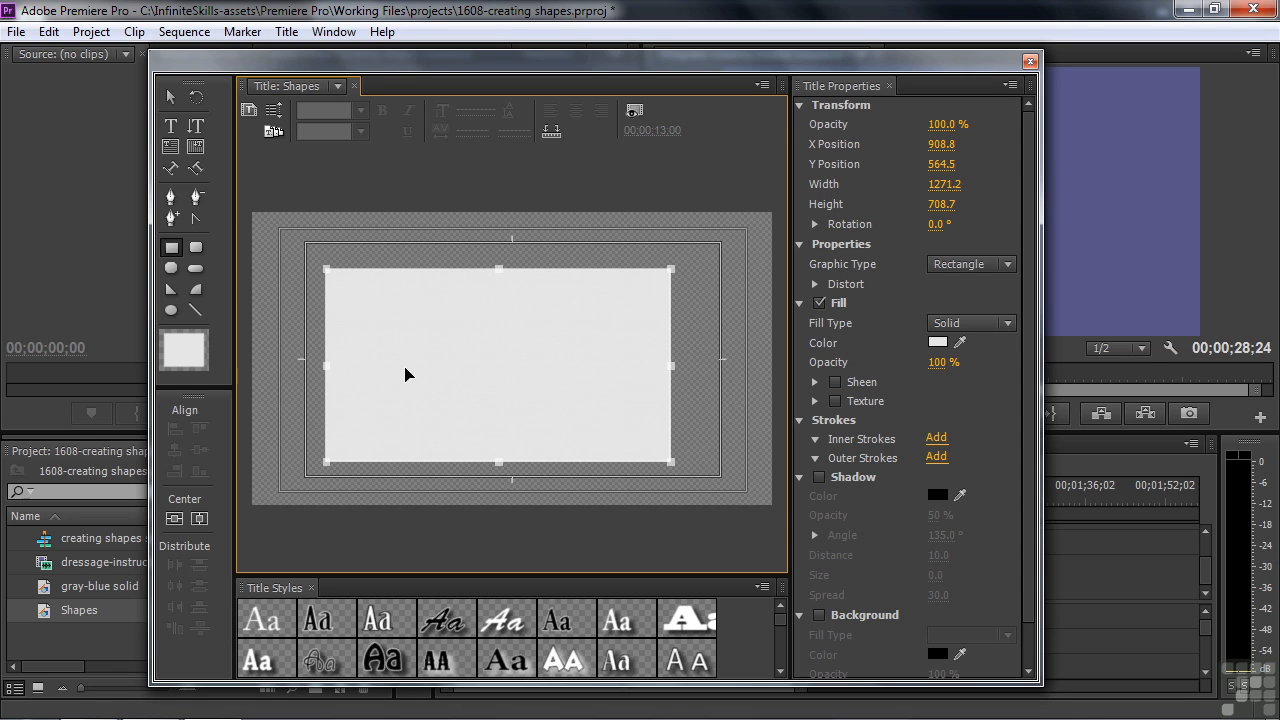
key(Delete)
mouse_move(697, 451)
mouse_down()
mouse_move(575, 366)
mouse_move(347, 272)
mouse_up()
key(Delete)
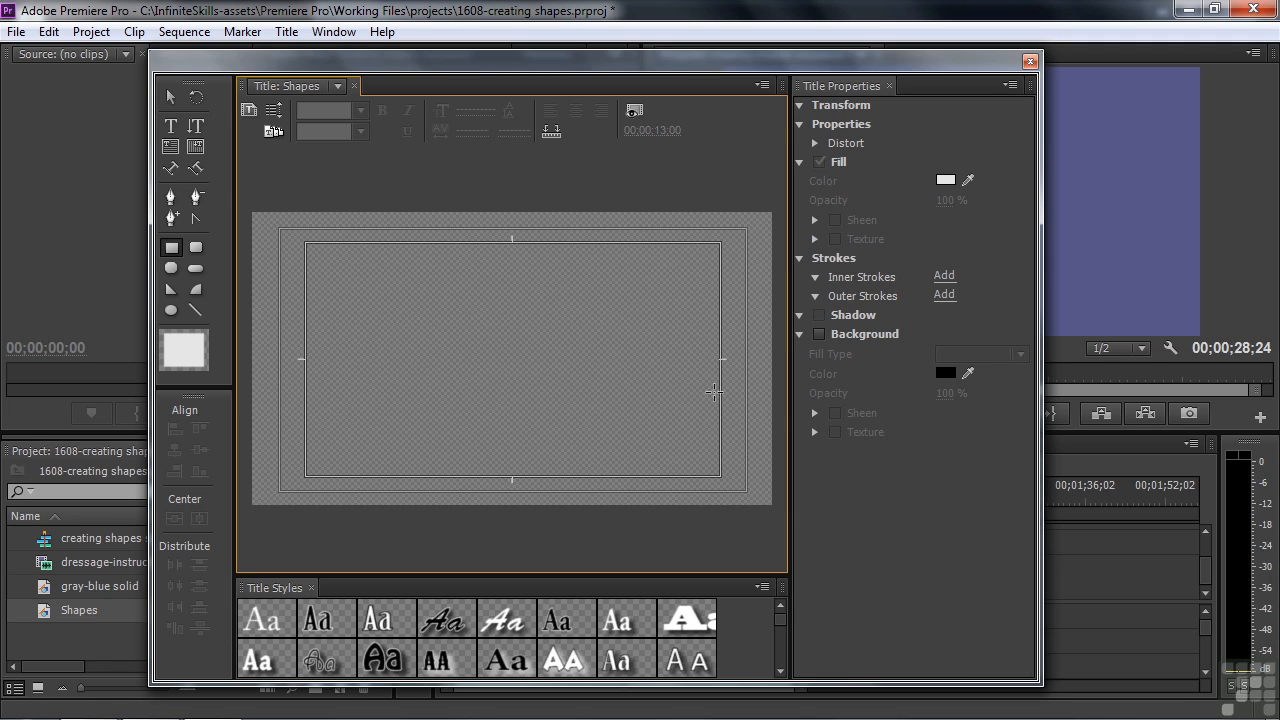
mouse_move(705, 273)
mouse_down()
mouse_move(478, 372)
mouse_move(408, 432)
mouse_up()
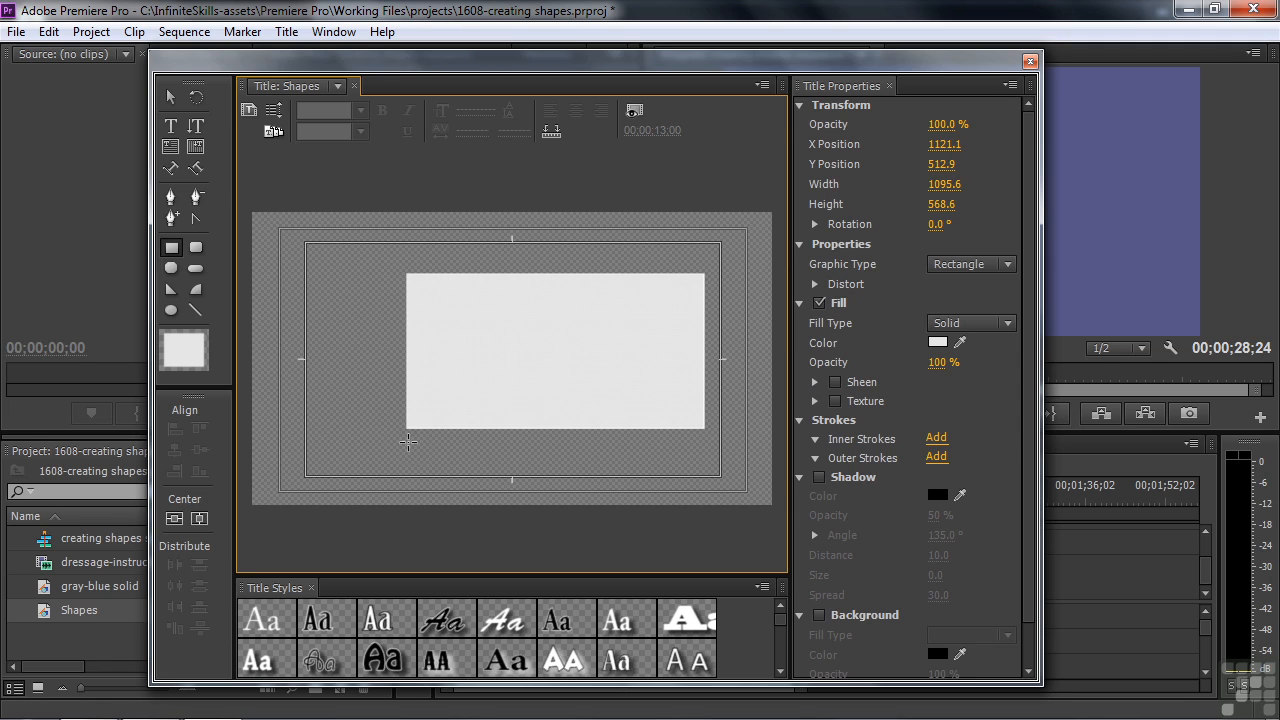
key(Delete)
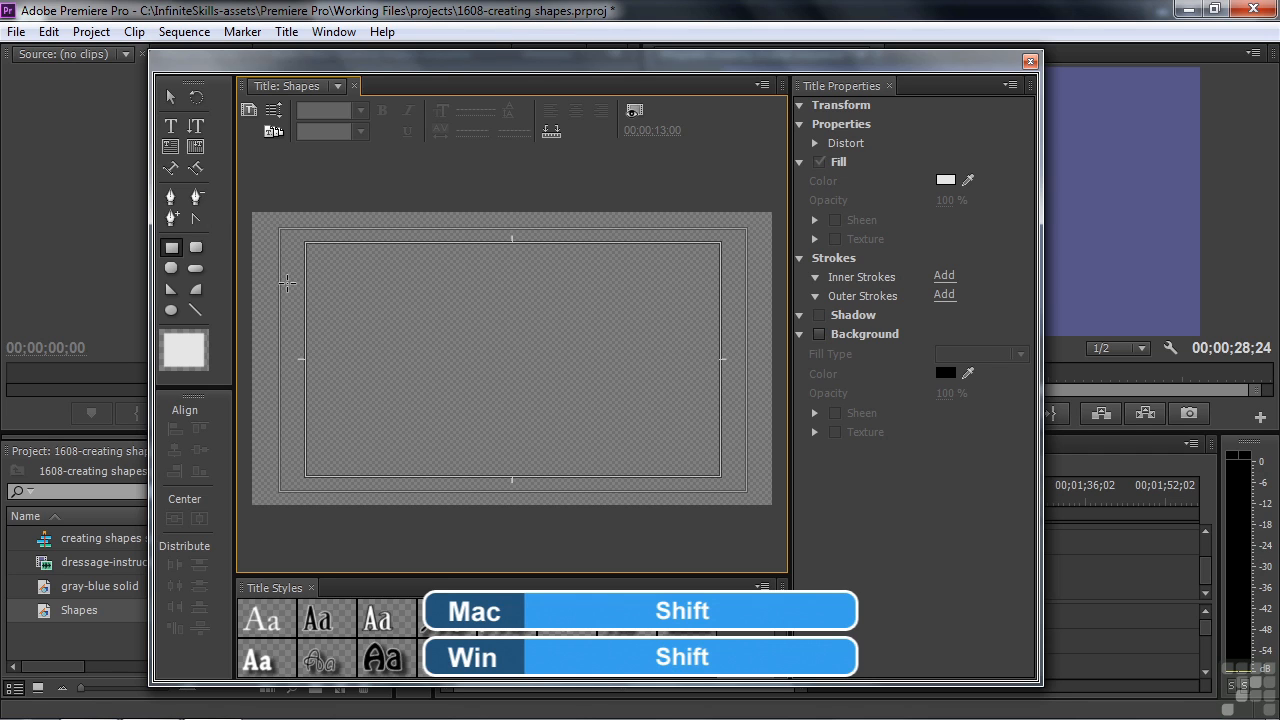
- Draw a constrained square about 566 by 566 with the Rectangle tool and delete it
mouse_move(392, 292)
mouse_down()
mouse_move(568, 378)
mouse_move(655, 400)
mouse_move(670, 366)
mouse_move(620, 360)
mouse_move(531, 309)
mouse_move(514, 405)
mouse_move(594, 380)
mouse_move(510, 337)
mouse_move(477, 303)
mouse_move(584, 381)
mouse_move(544, 364)
mouse_up()
key(shift)
key(shift)
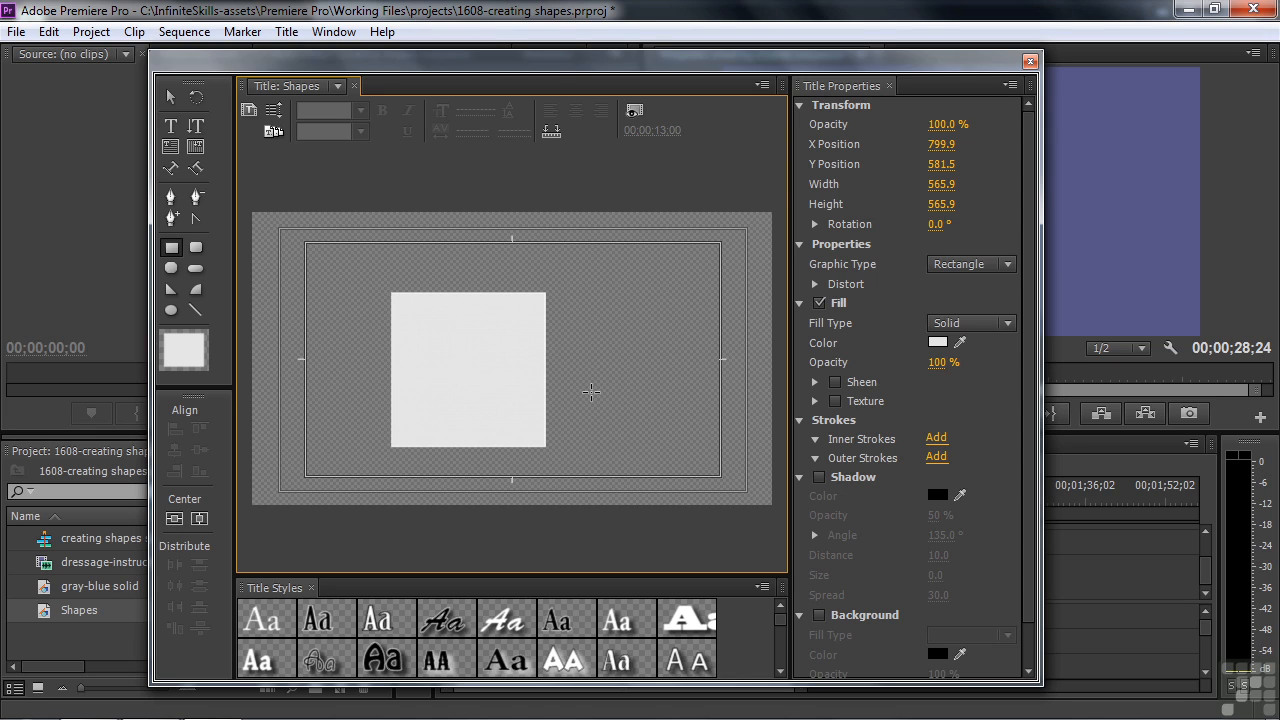
drag(590, 396, 590, 396)
key(Delete)
- Draw a perfect circle about 462 wide with the Ellipse tool and delete it
click(171, 311)
drag(382, 287, 509, 356)
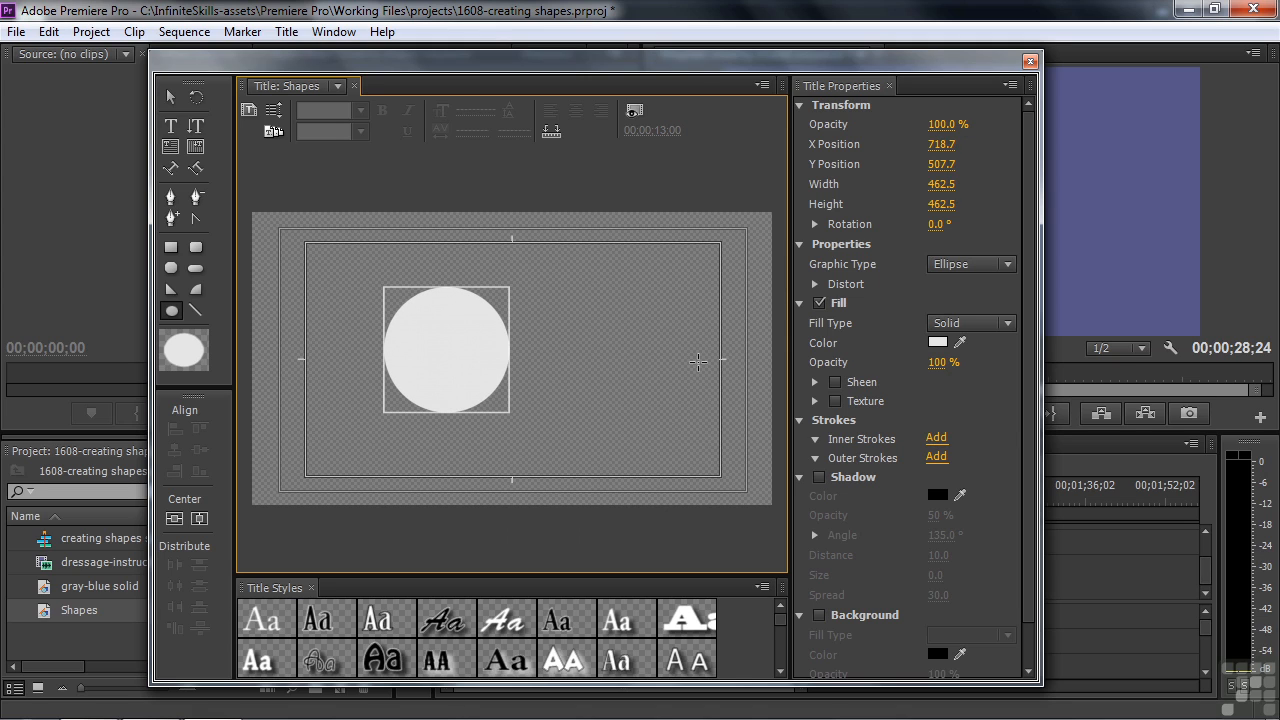
key(Delete)
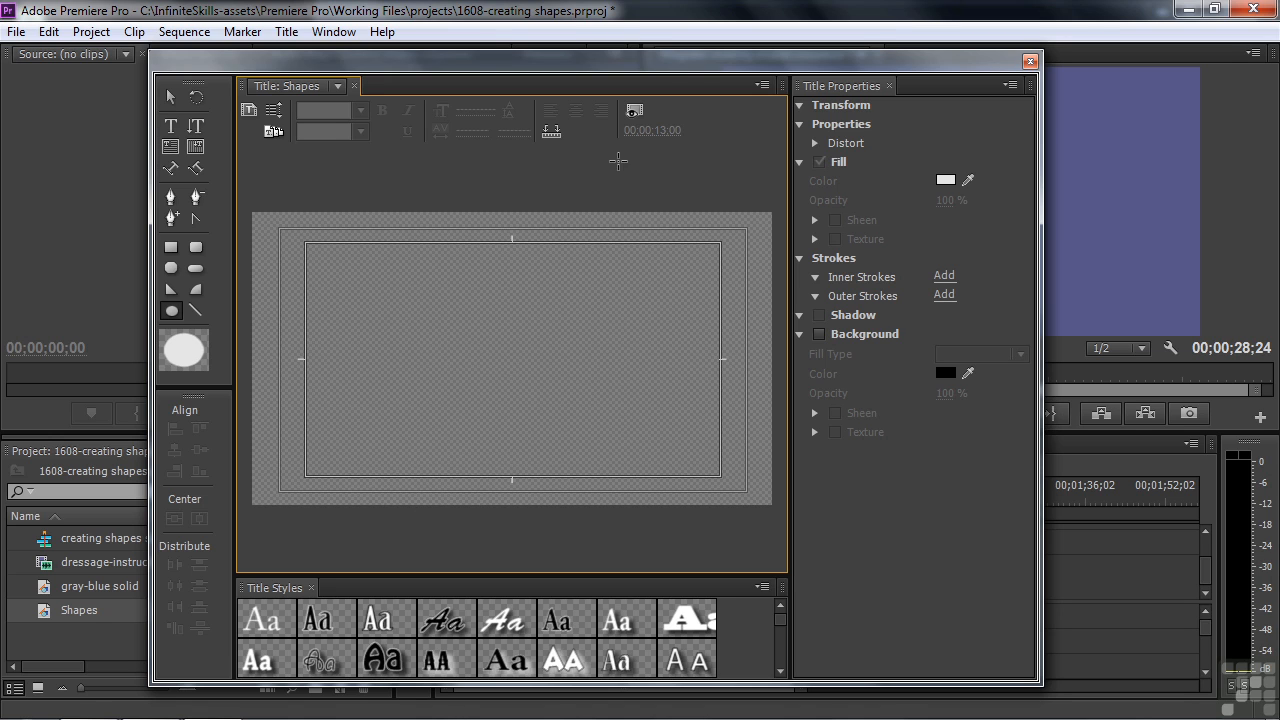
- Show the background video behind the title canvas and set its timecode to 00;00;16;06
click(636, 112)
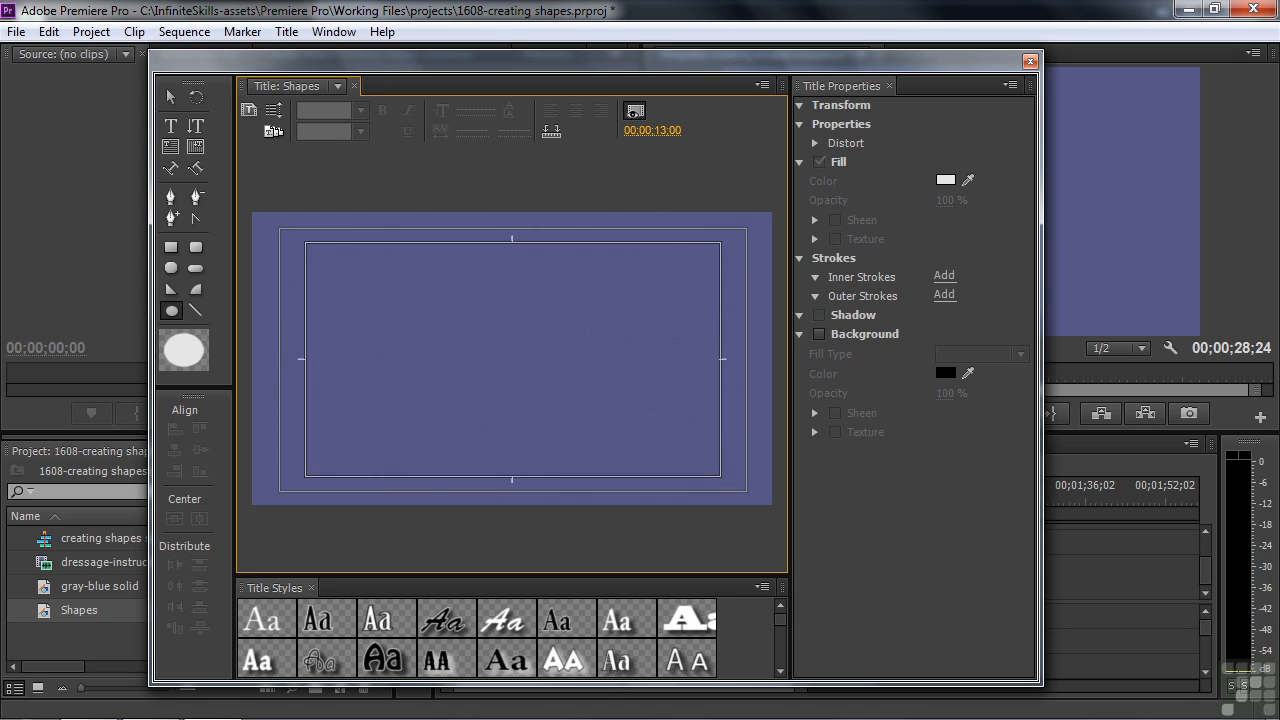
drag(652, 130, 713, 130)
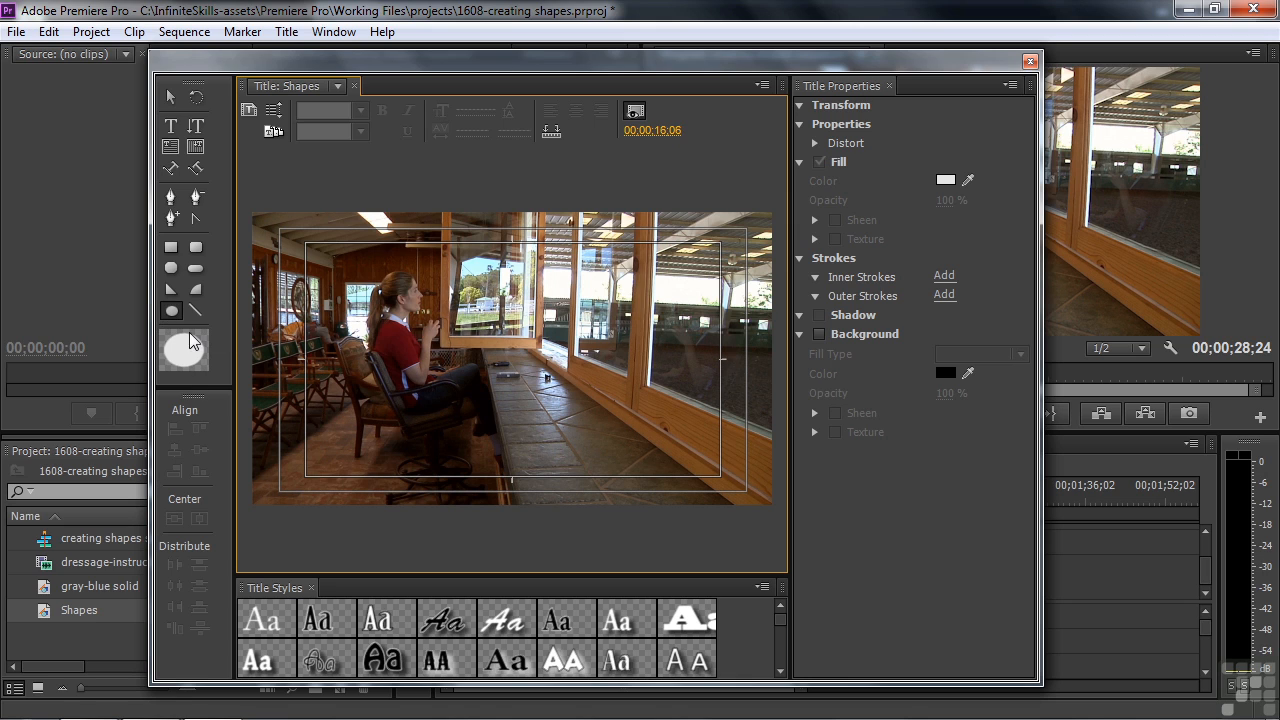
- Draw an ellipse from its corner and another outward from its center over the seated woman, deleting each one
drag(400, 296, 546, 448)
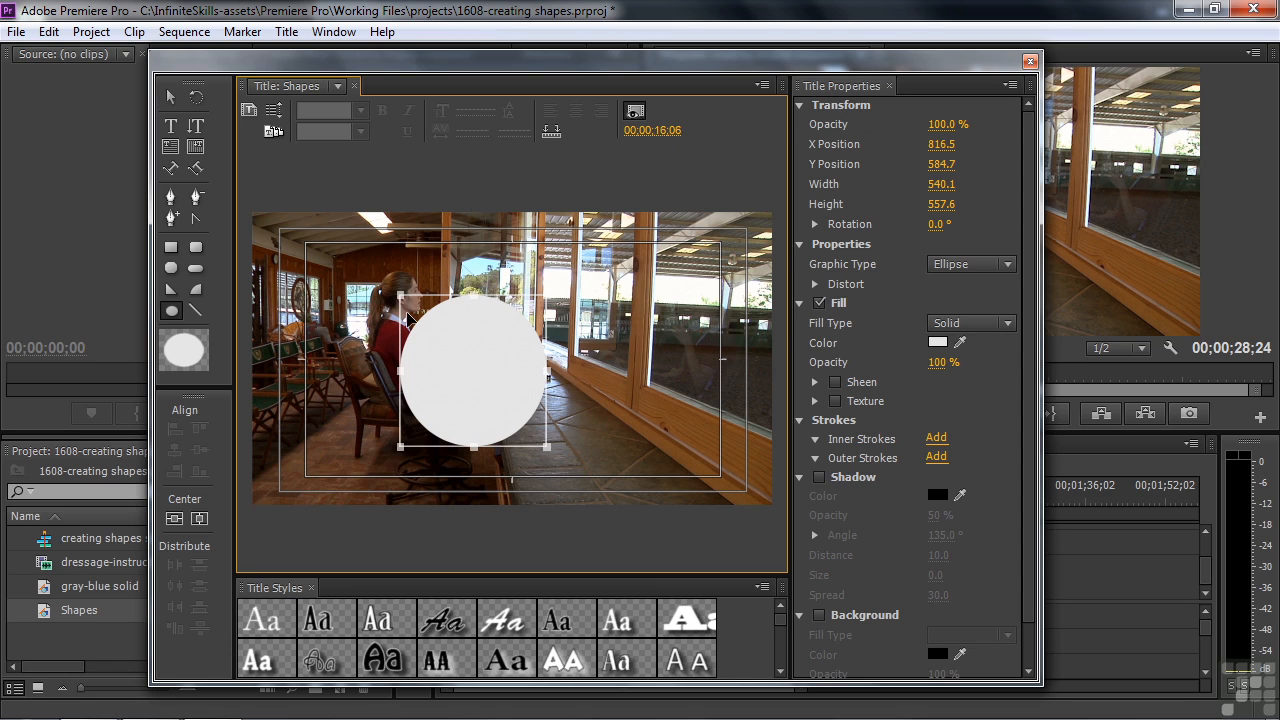
key(Delete)
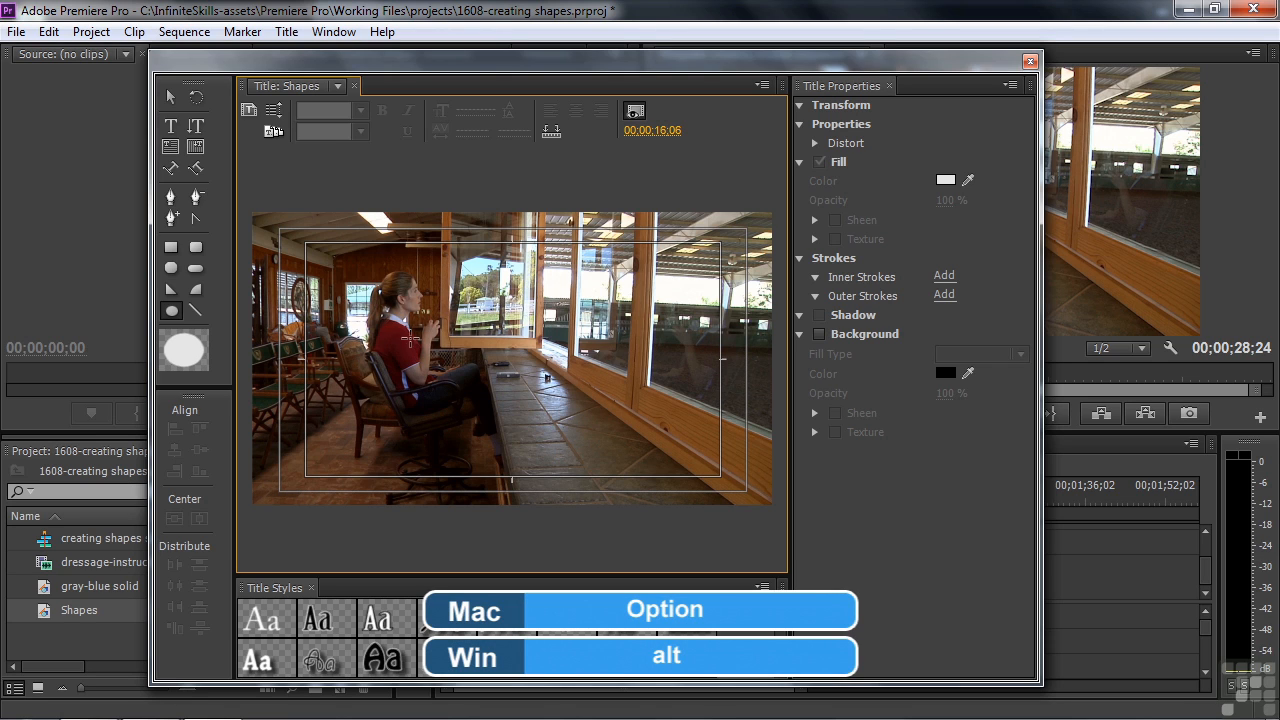
mouse_move(393, 292)
mouse_down()
mouse_move(420, 330)
mouse_move(344, 338)
mouse_move(433, 355)
mouse_move(452, 390)
mouse_move(414, 329)
mouse_move(431, 349)
mouse_up()
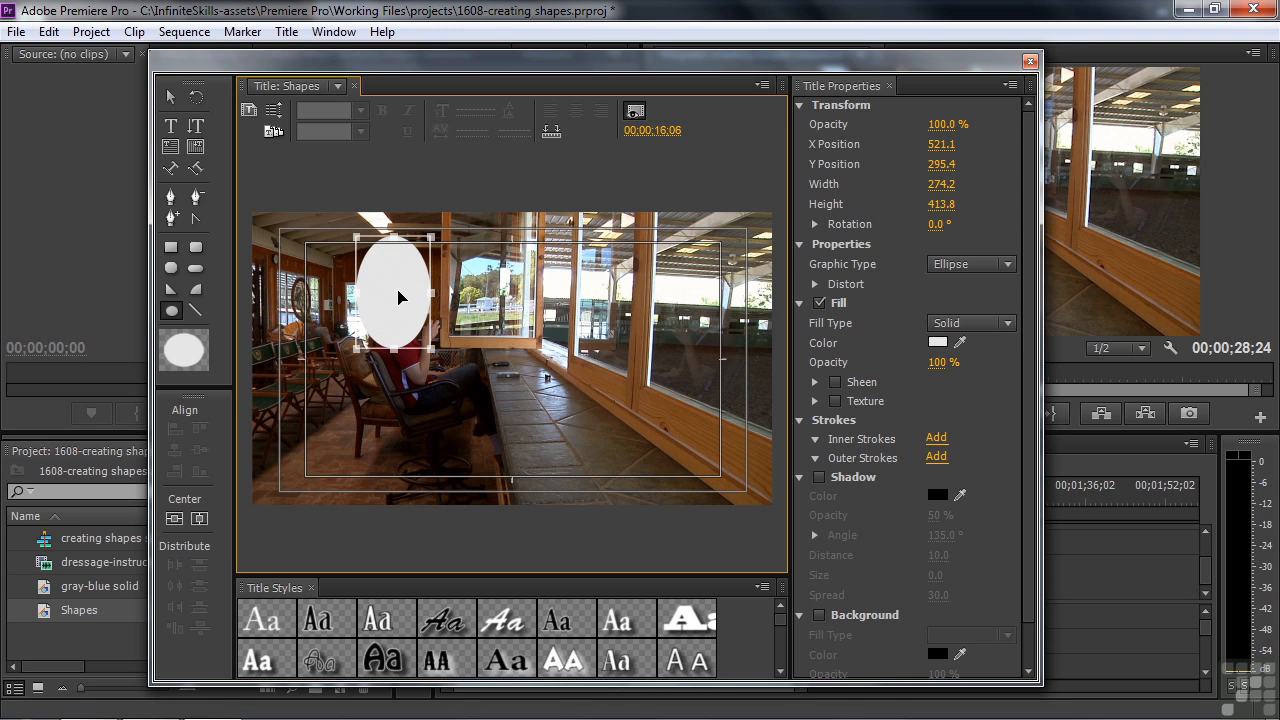
key(Delete)
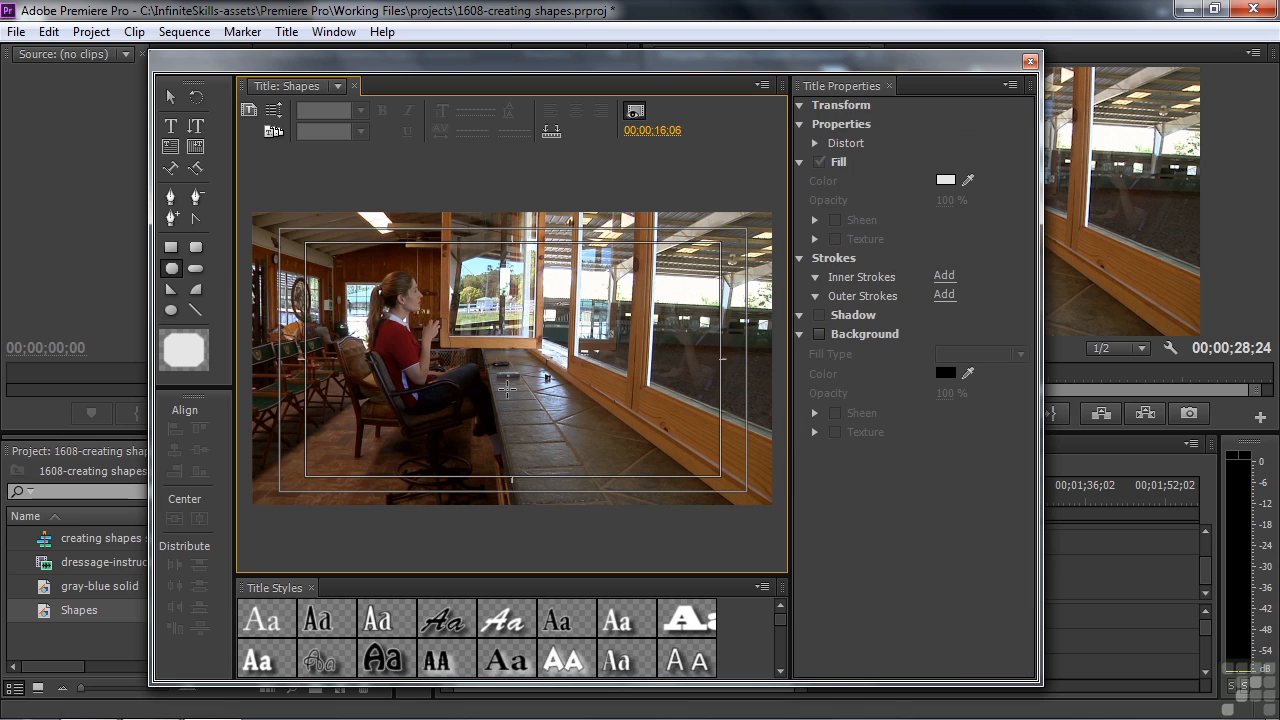
- Draw a clipped corner rectangle about 558 by 300 over the video and delete it
click(172, 269)
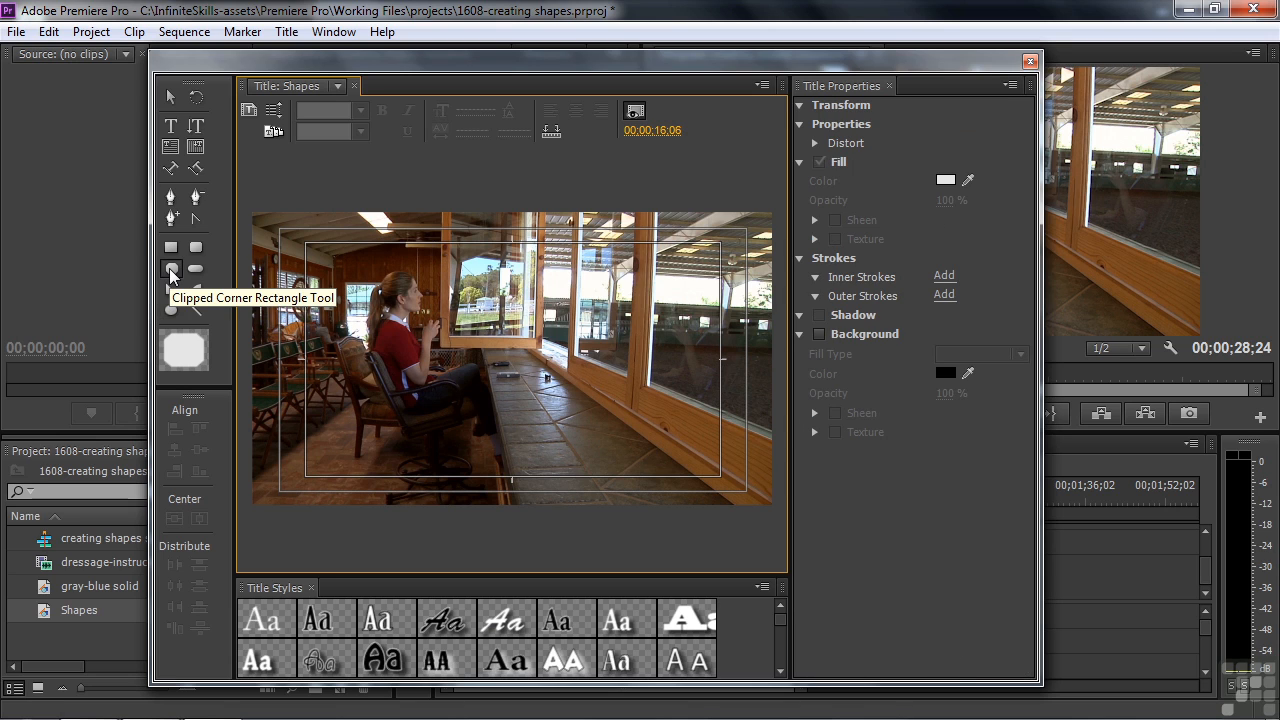
drag(414, 314, 566, 394)
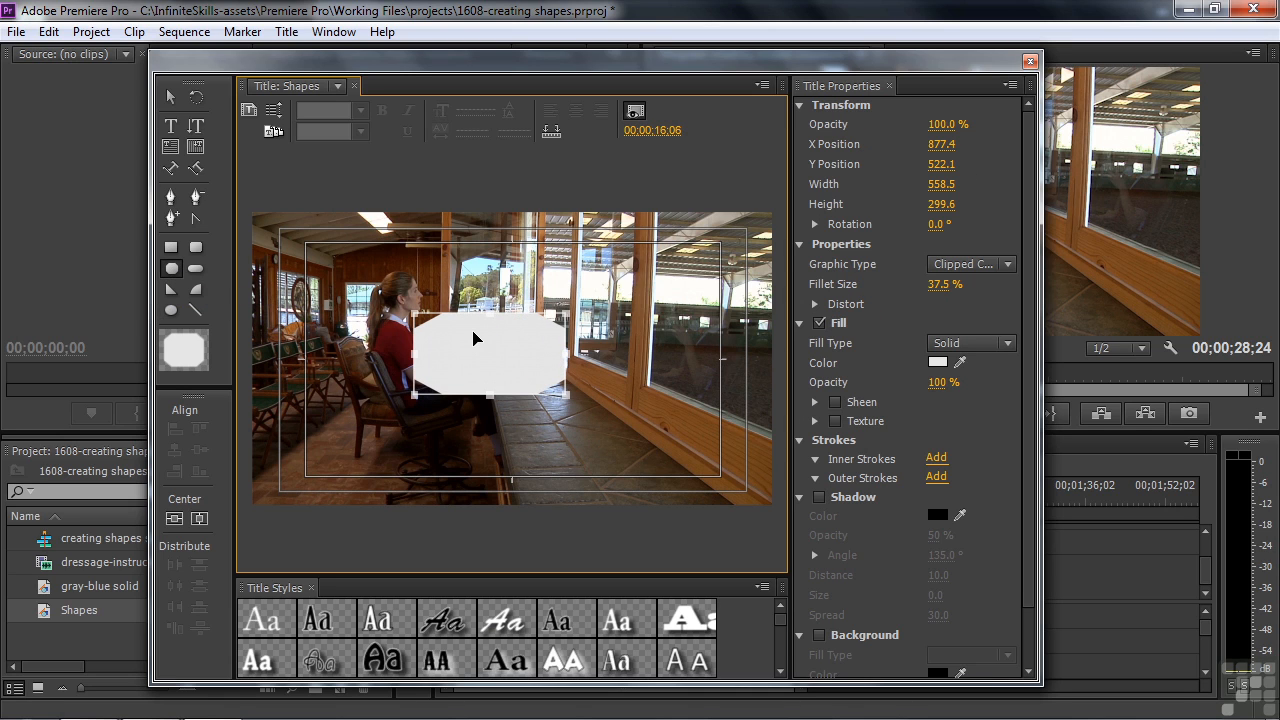
key(Delete)
- Draw a rounded corner rectangle about 577 by 351, set its fillet size to 28.5%, and delete it
click(196, 247)
drag(403, 308, 560, 404)
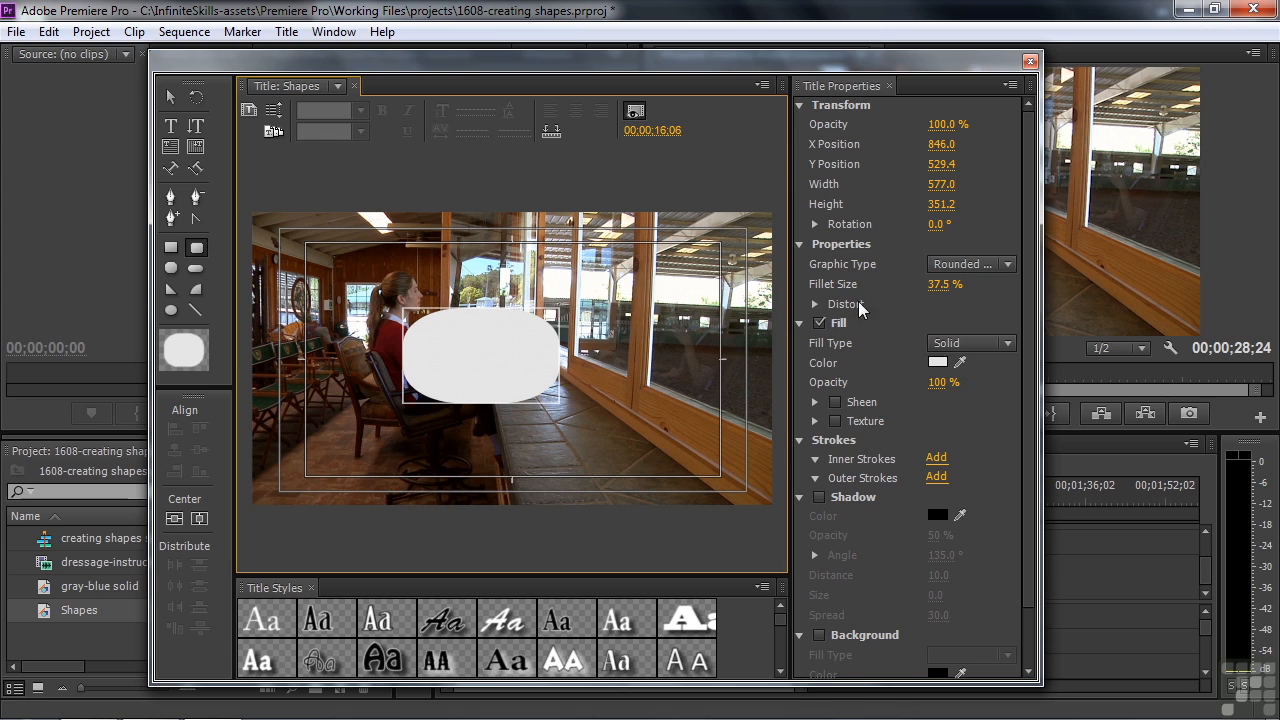
click(946, 286)
mouse_move(945, 284)
mouse_down()
mouse_move(958, 284)
mouse_move(925, 284)
mouse_move(962, 284)
mouse_move(948, 284)
mouse_up()
click(473, 360)
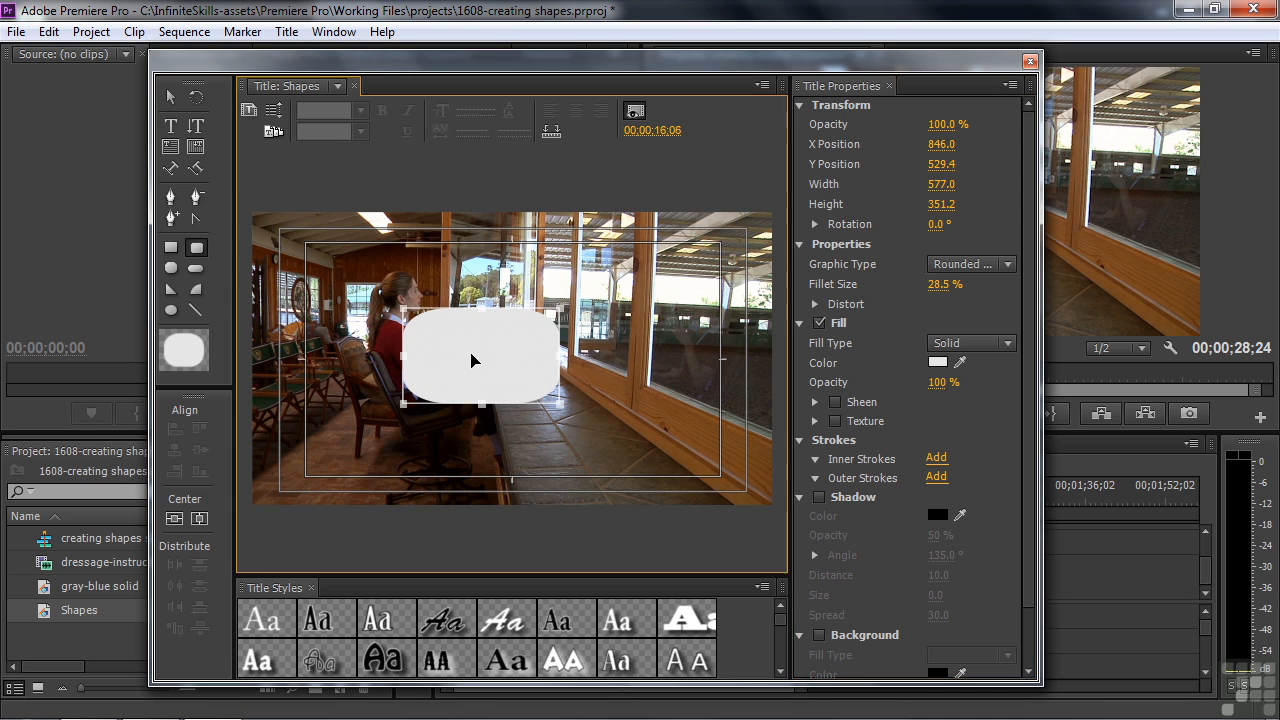
key(Delete)
- Draw a wide shape across the seated woman with the Round Rectangle tool and delete it
click(196, 268)
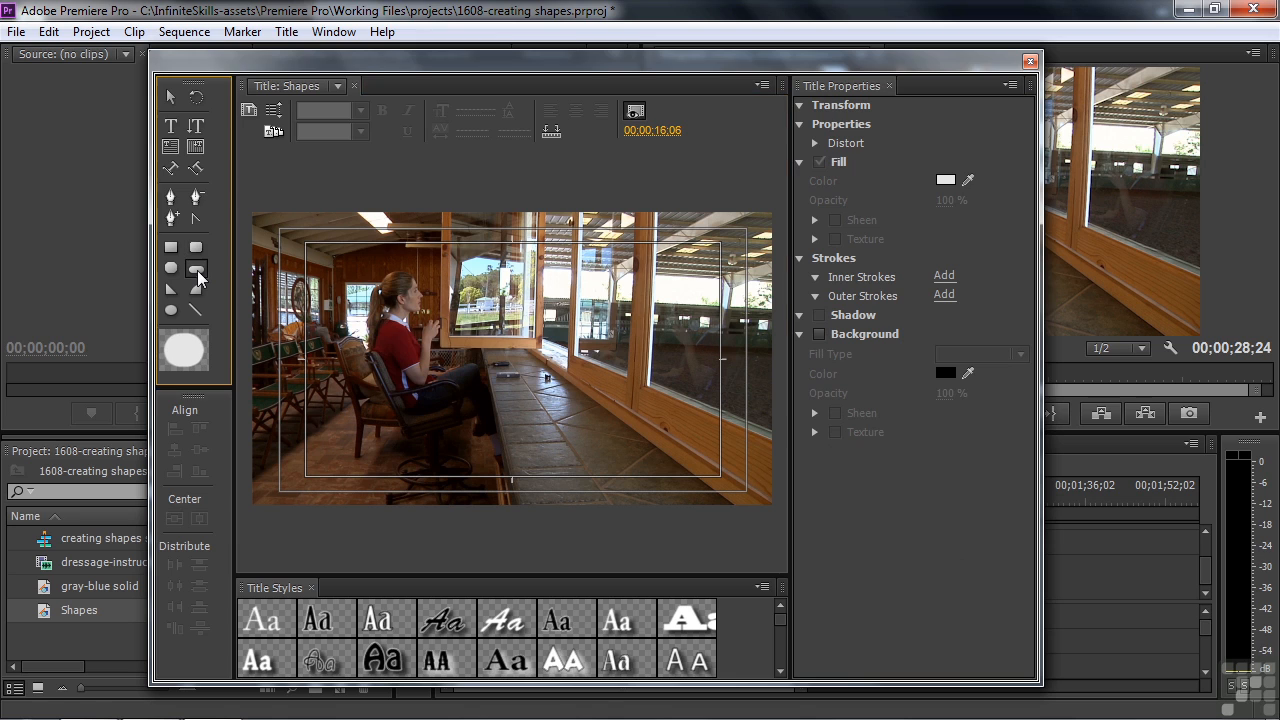
drag(328, 302, 548, 376)
key(Delete)
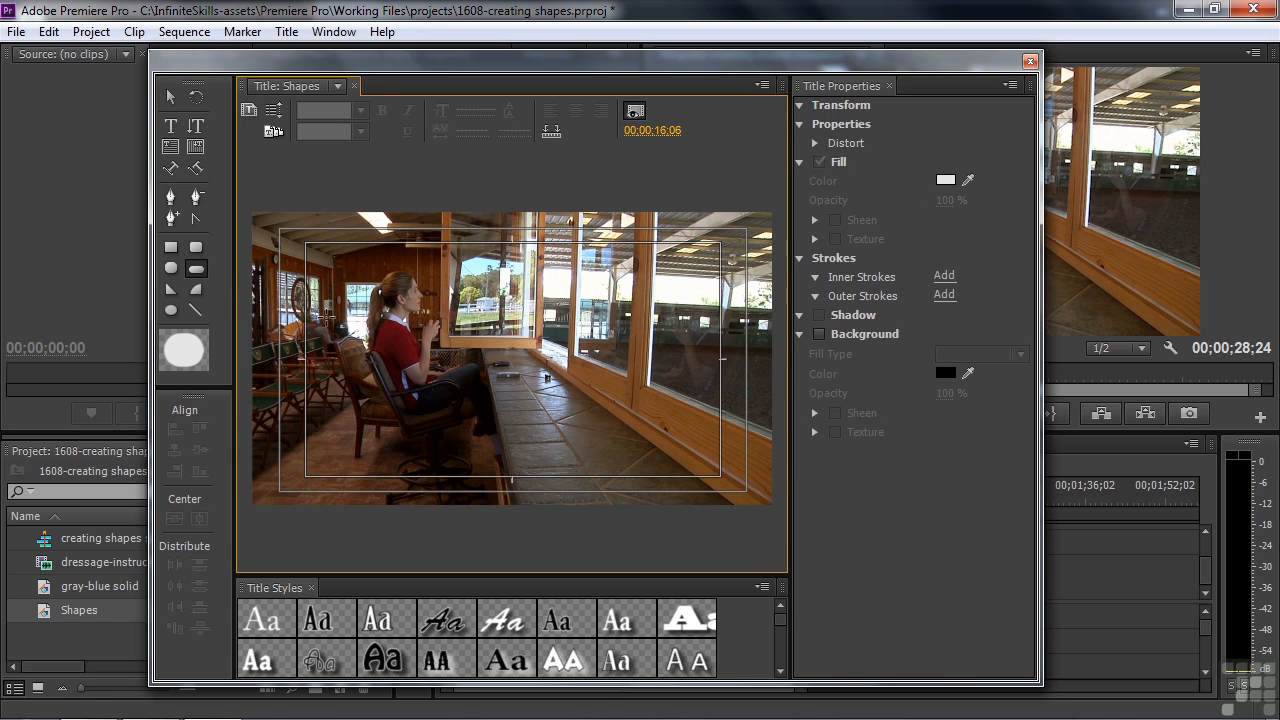
- Draw a wedge about 241 by 207 and an arc shape over the video, deleting each one
click(171, 289)
drag(412, 303, 478, 358)
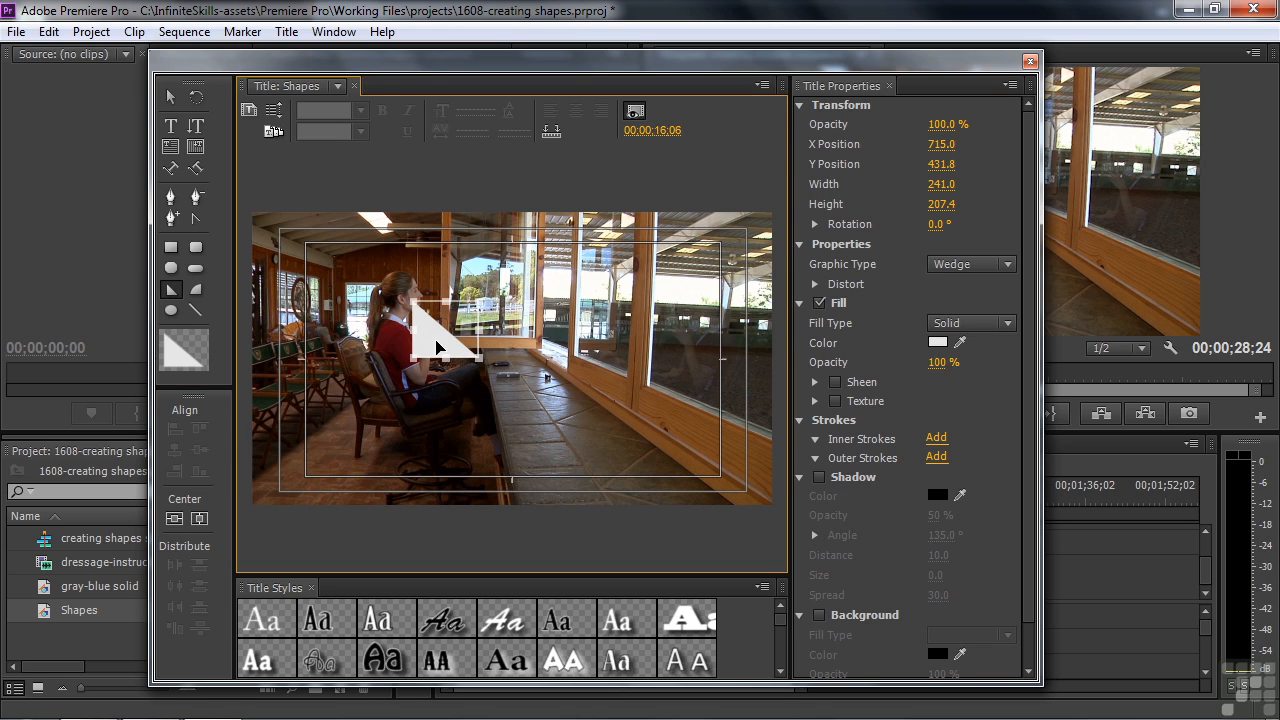
key(Delete)
click(196, 289)
drag(340, 290, 476, 367)
key(Delete)
- Draw a straight horizontal line about 1160 long across the upper part of the frame with the Line tool
click(196, 312)
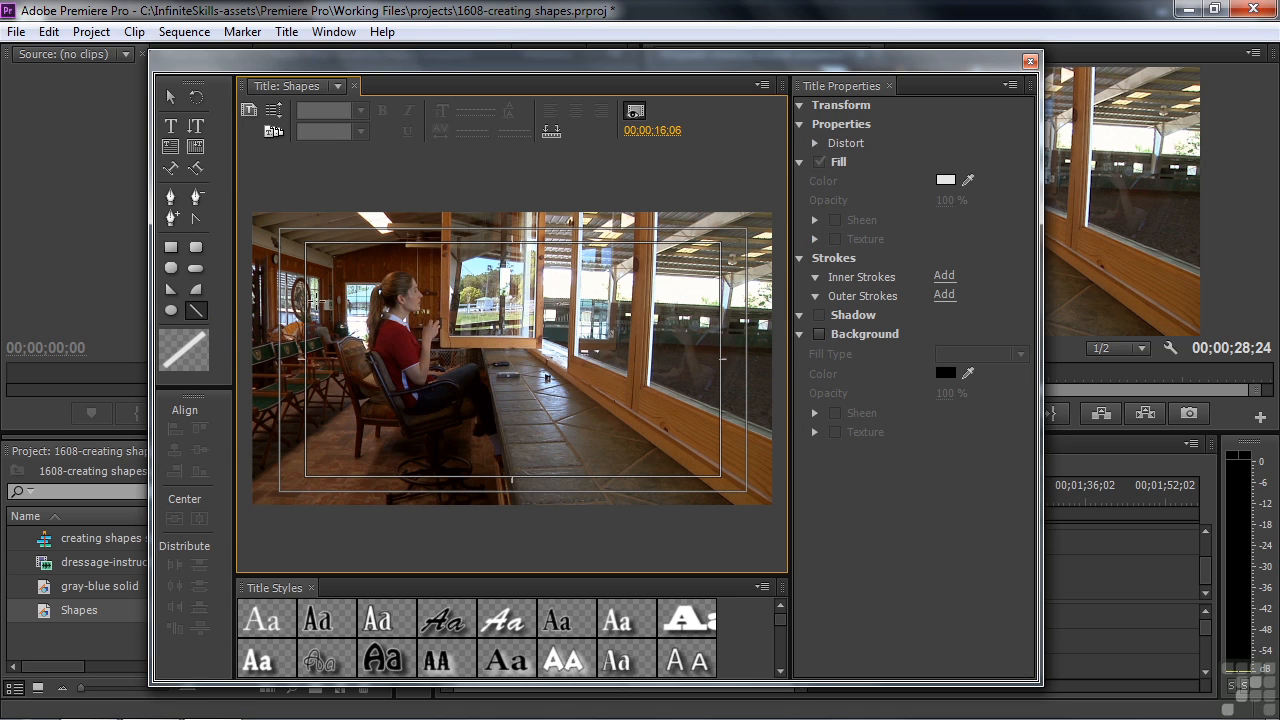
click(325, 302)
mouse_move(394, 354)
mouse_down()
mouse_move(422, 276)
mouse_move(410, 260)
mouse_move(396, 337)
mouse_move(368, 256)
mouse_move(359, 310)
mouse_move(455, 318)
mouse_move(365, 300)
mouse_move(290, 228)
mouse_move(318, 245)
mouse_move(370, 348)
mouse_up()
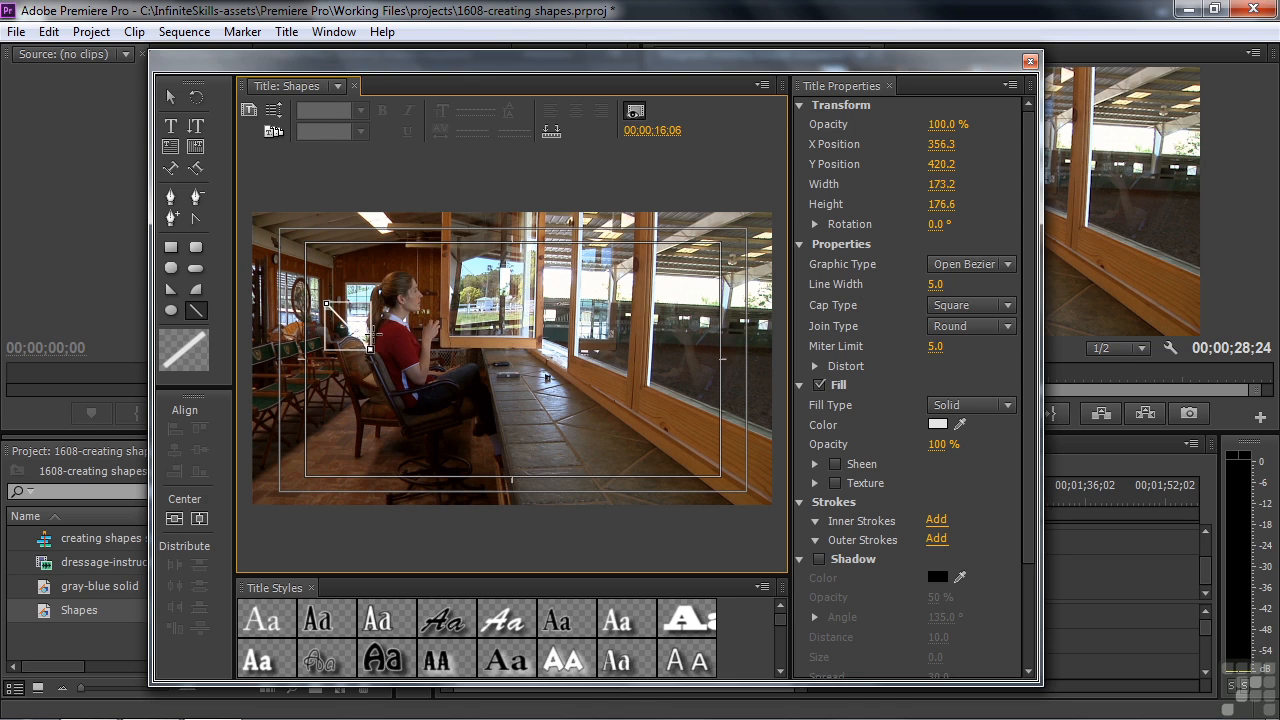
drag(350, 268, 349, 262)
drag(357, 325, 473, 327)
drag(446, 270, 404, 235)
drag(331, 212, 446, 304)
drag(567, 318, 641, 316)
- Set the horizontal line's cap type to Round and its line width to 249
drag(935, 284, 980, 284)
drag(938, 284, 908, 322)
click(563, 369)
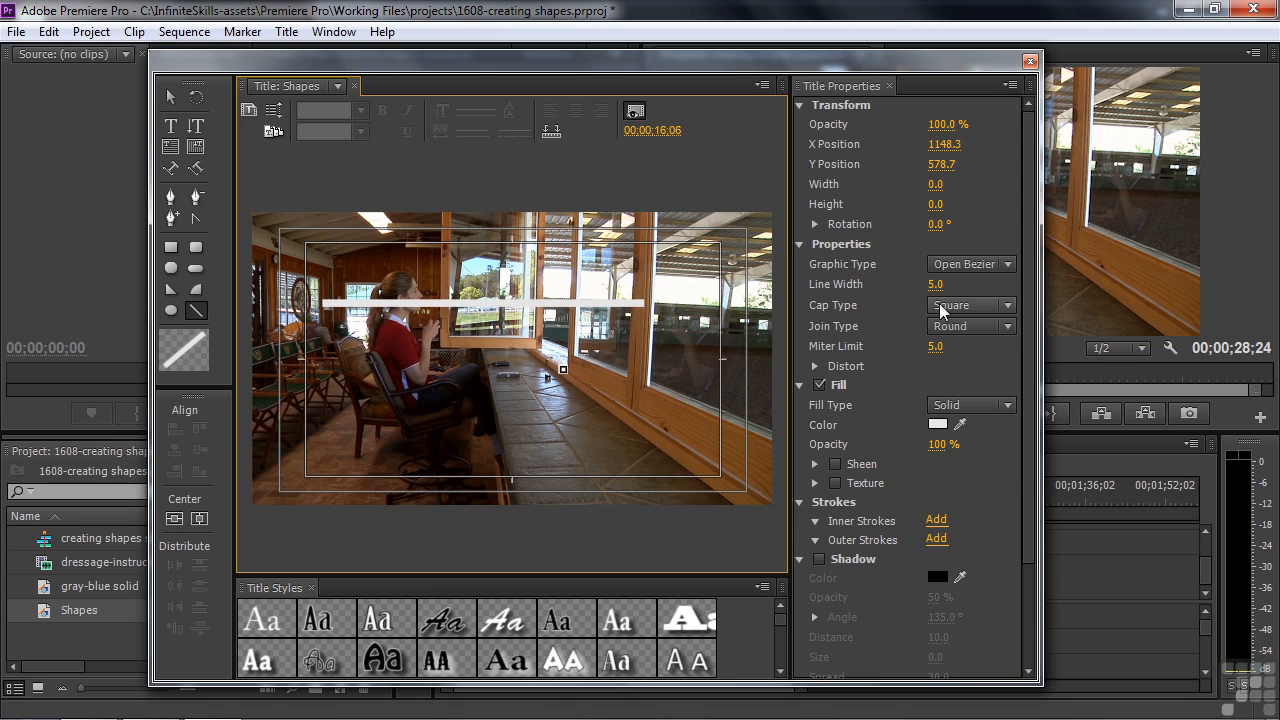
click(1012, 303)
click(993, 343)
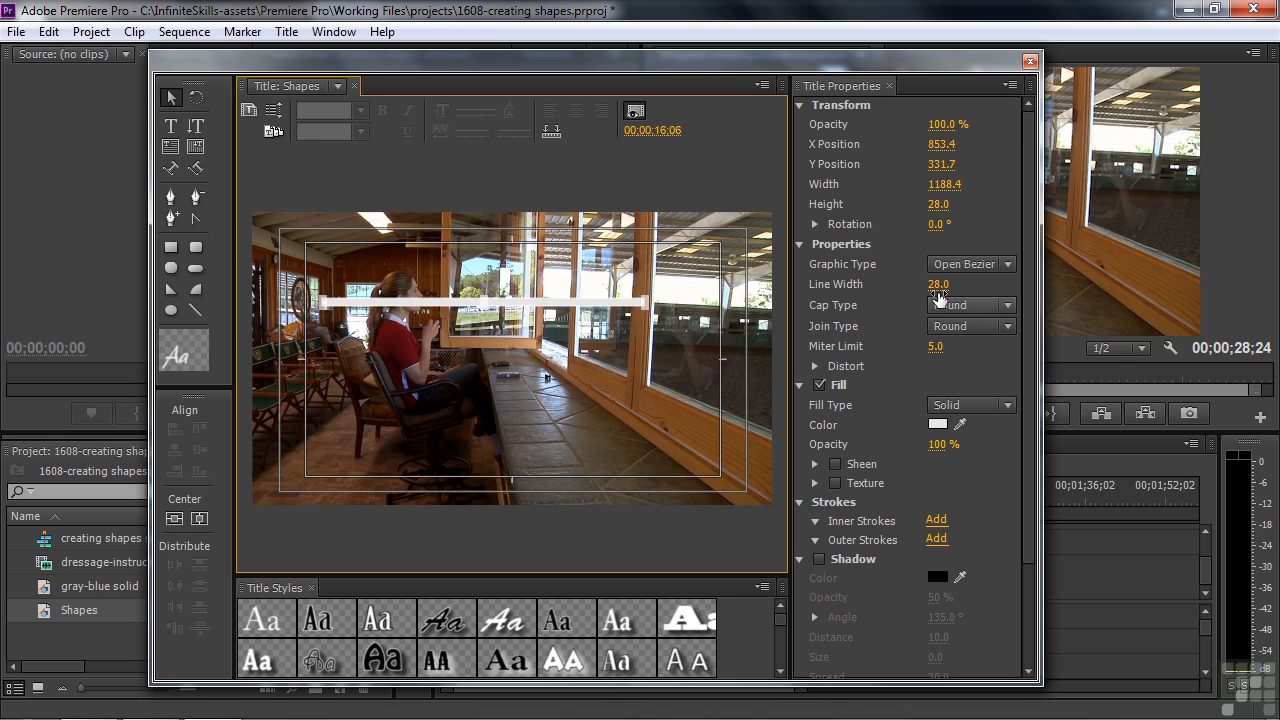
drag(937, 286, 1030, 286)
- Try the Square and Butt cap types on the thick line and restore the Round cap
click(1008, 304)
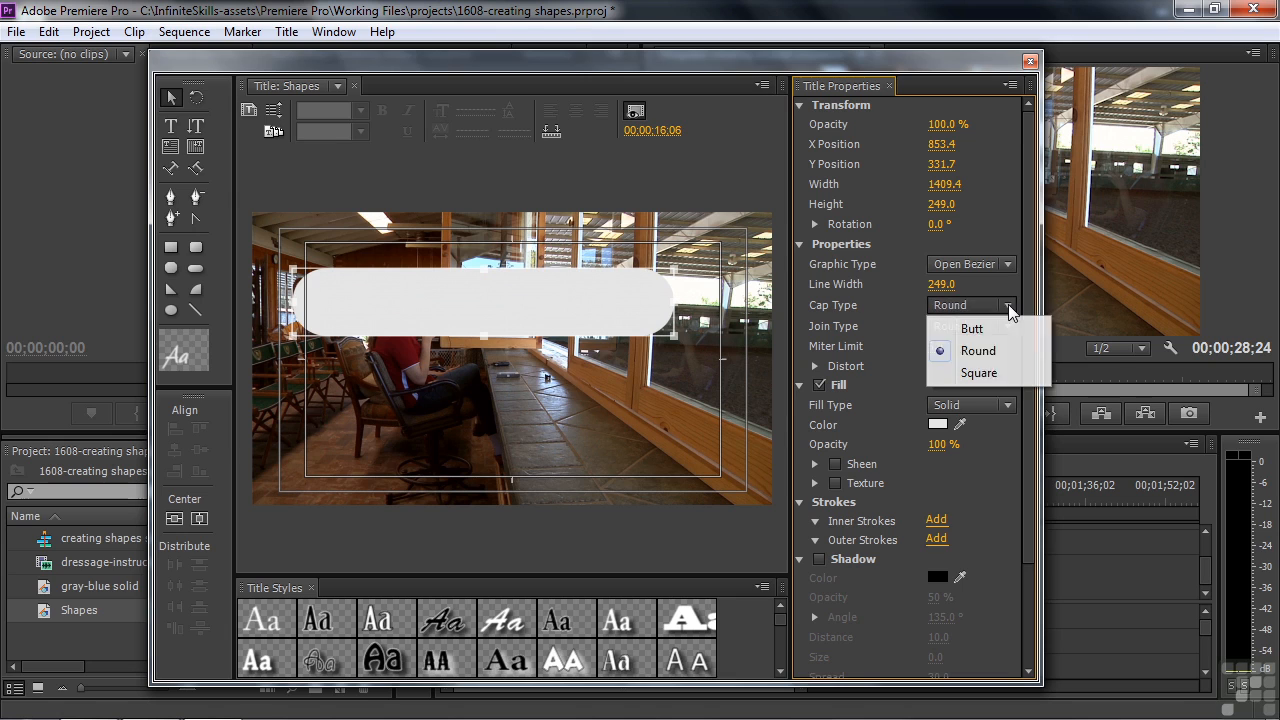
click(981, 371)
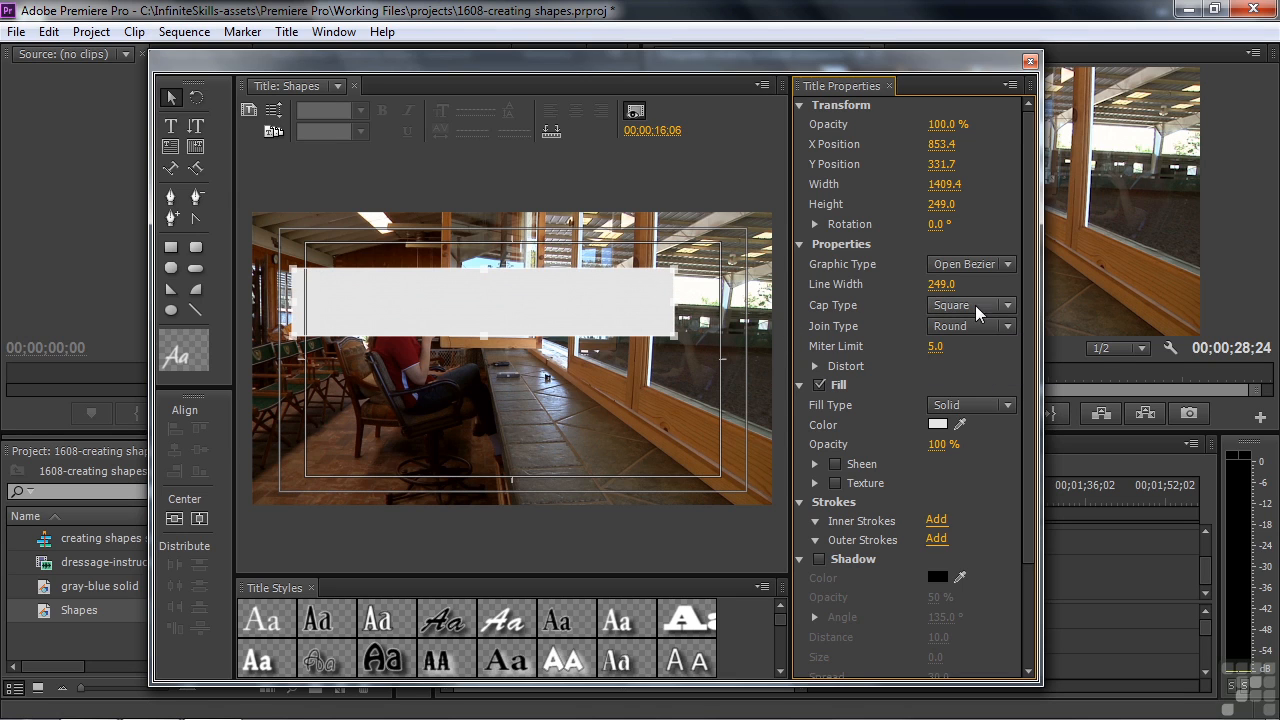
click(1005, 305)
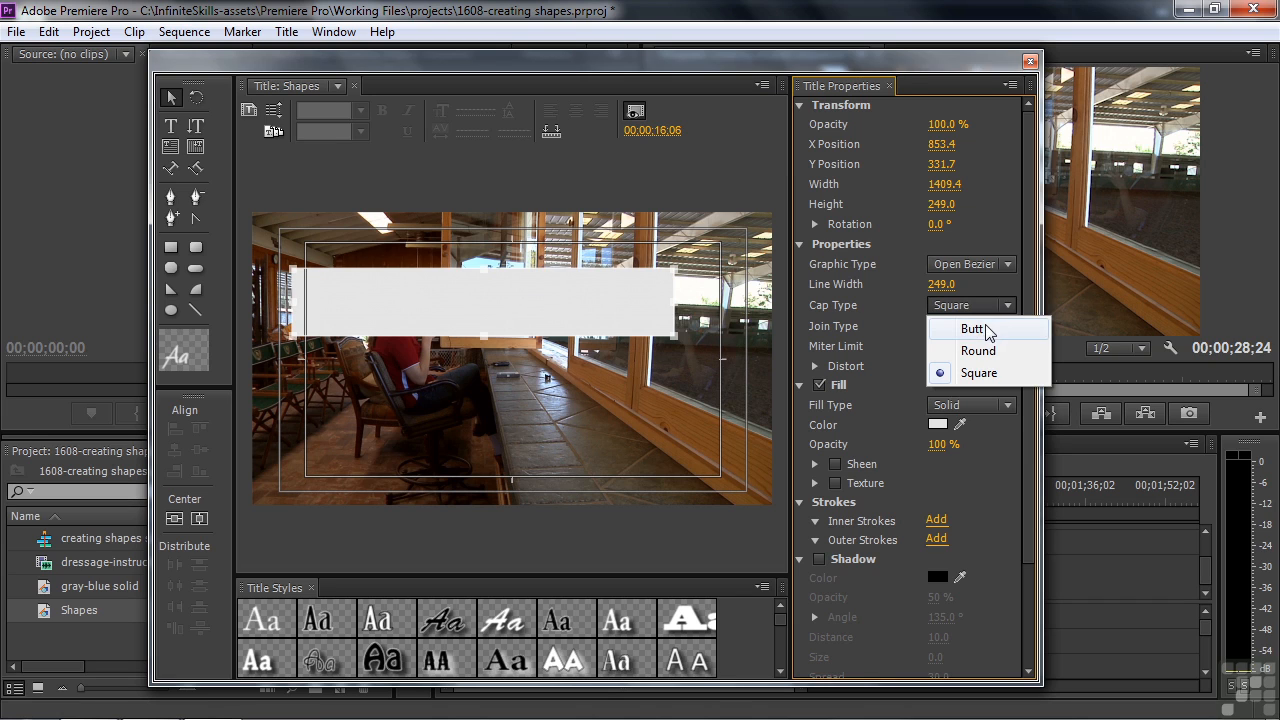
click(986, 329)
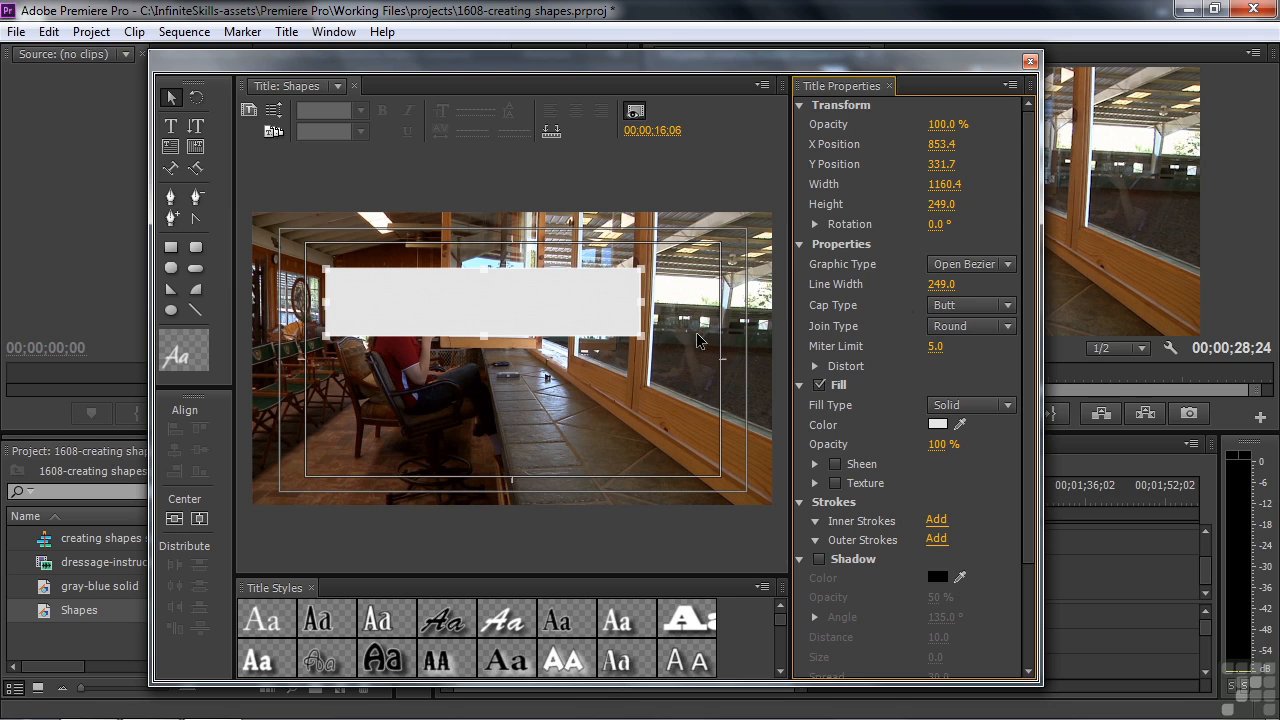
click(1011, 302)
click(975, 349)
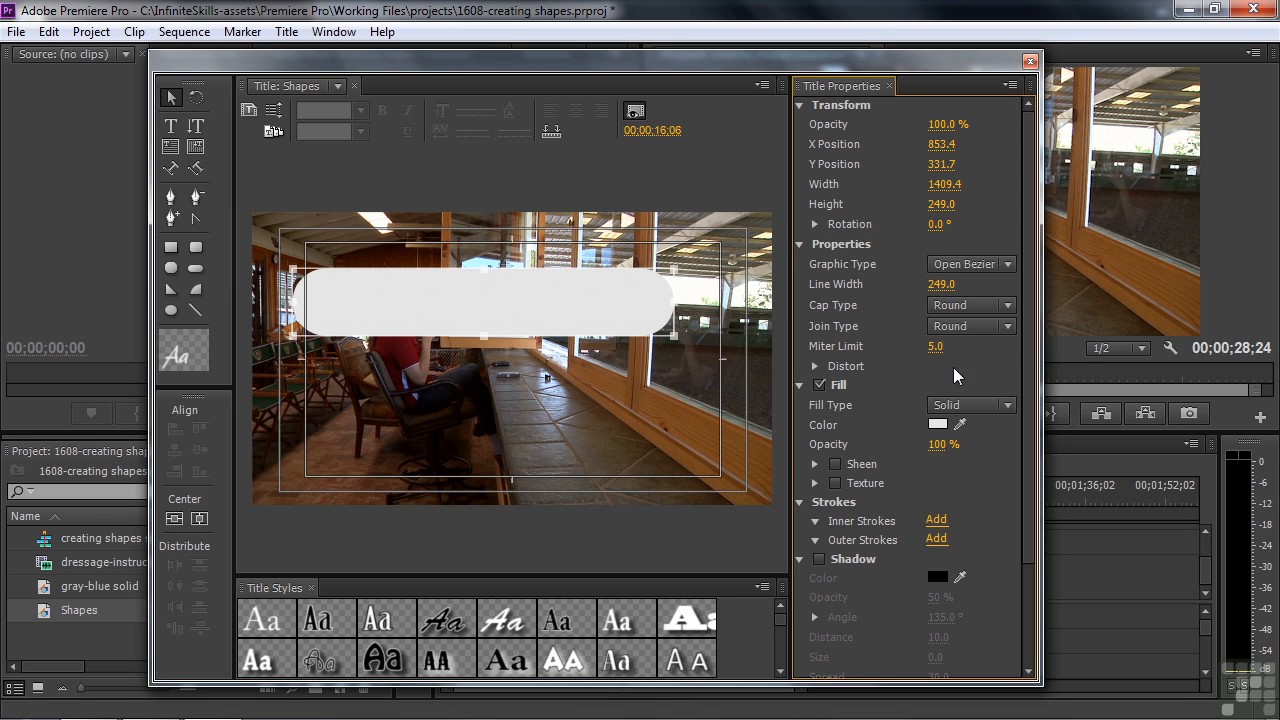
- Set the thick line's cap type to Square and delete the line
click(1011, 308)
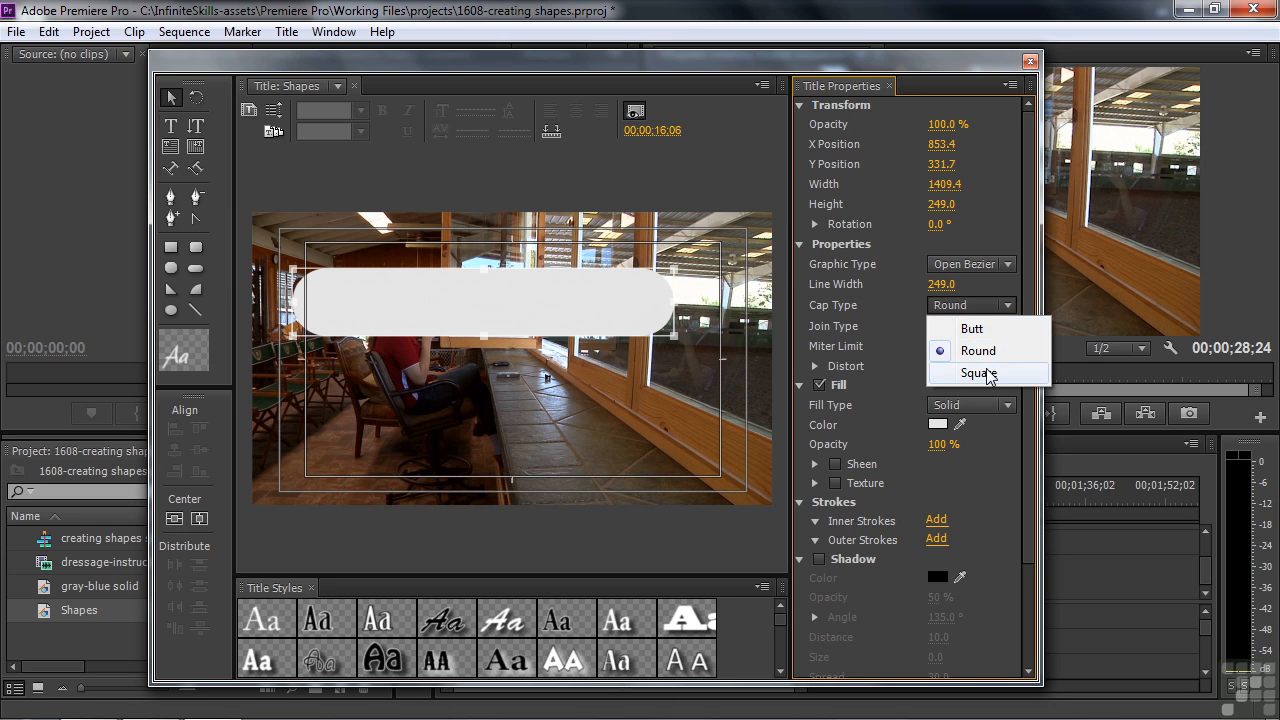
click(980, 372)
key(Delete)
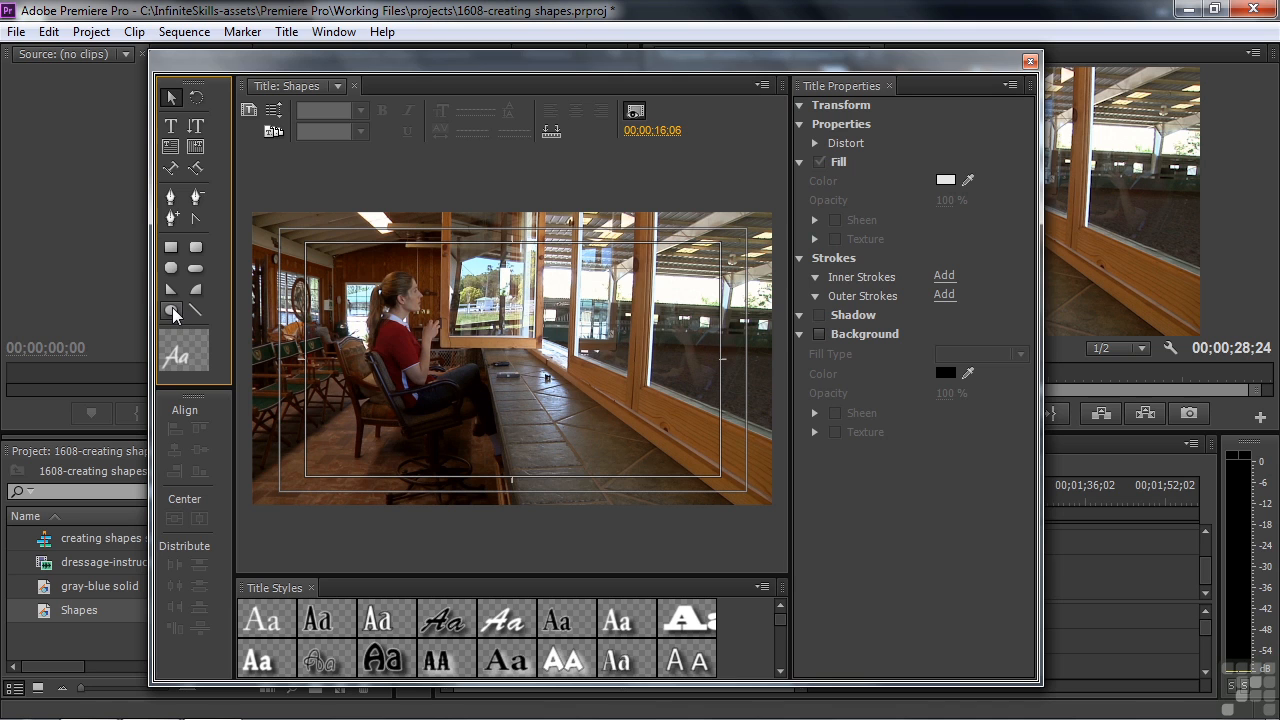
- Draw an ellipse about 703 by 513 over the video and enlarge the title styles area to show more styles
click(171, 311)
drag(490, 282, 680, 421)
drag(704, 572, 689, 476)
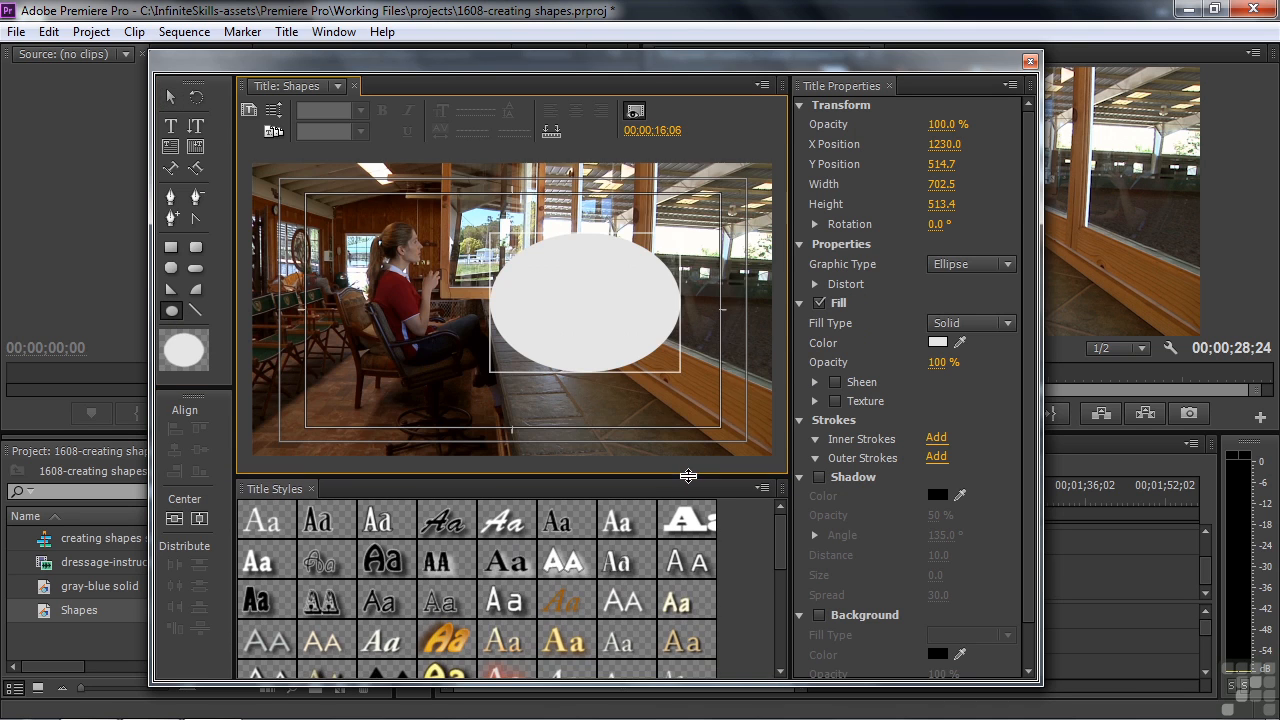
- Try several title styles on the ellipse, including black with a white outline and pale gradients, and finish with the gold style with an orange edge
click(448, 637)
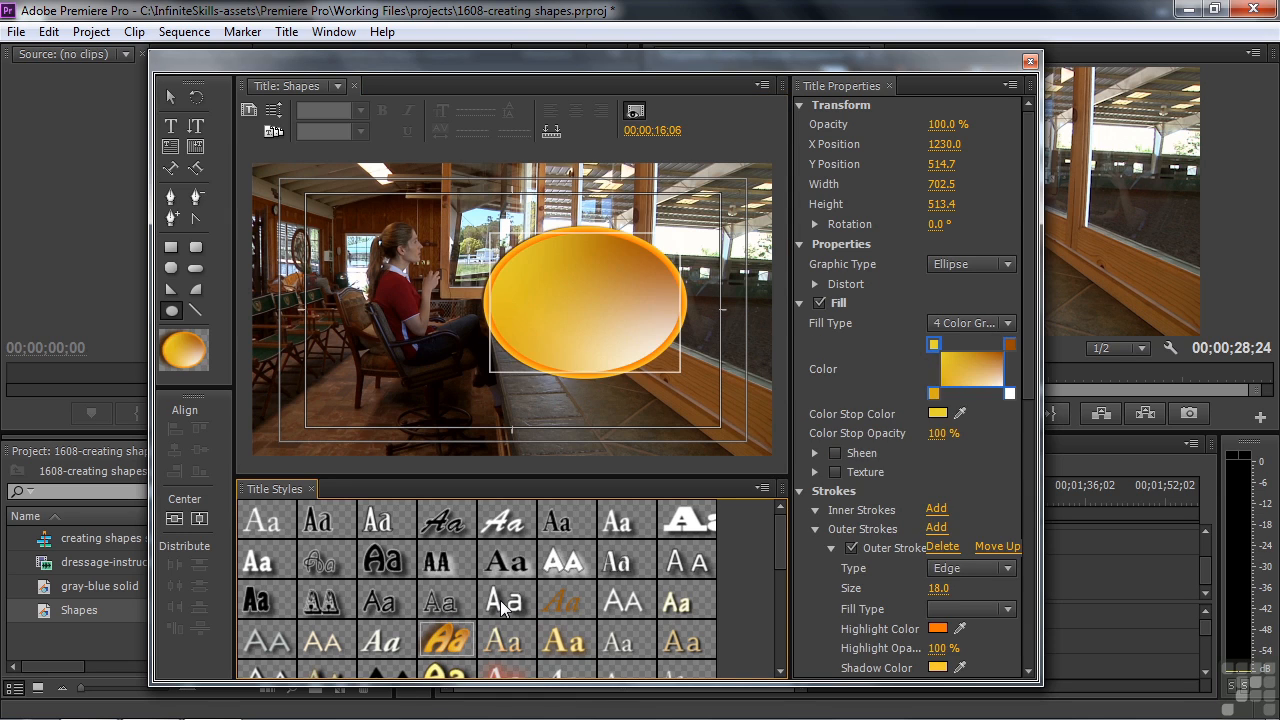
click(504, 601)
click(443, 603)
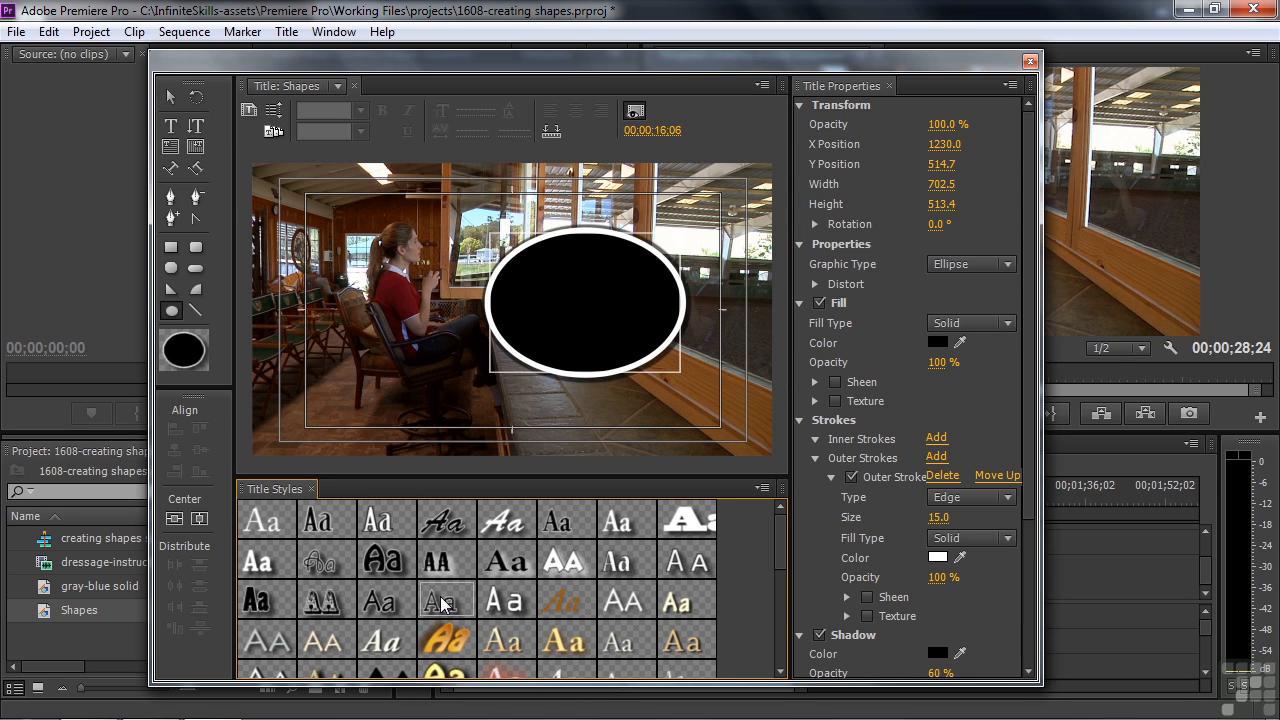
click(398, 633)
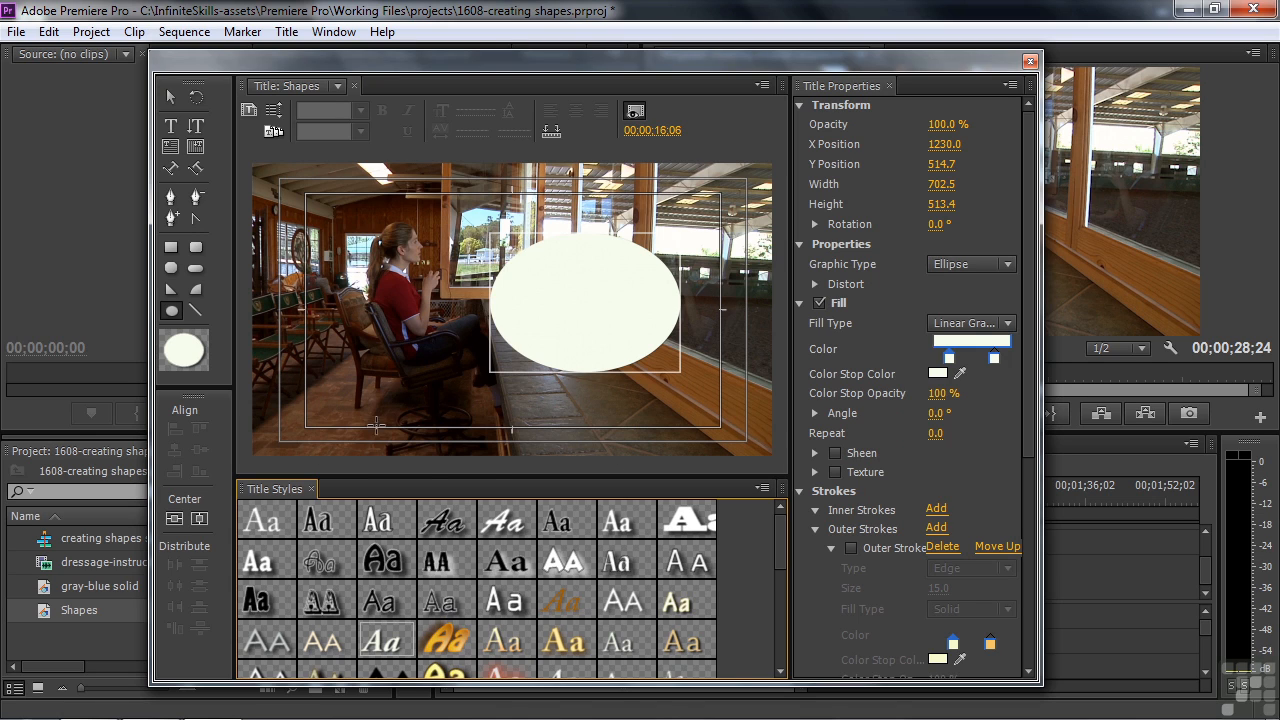
click(452, 645)
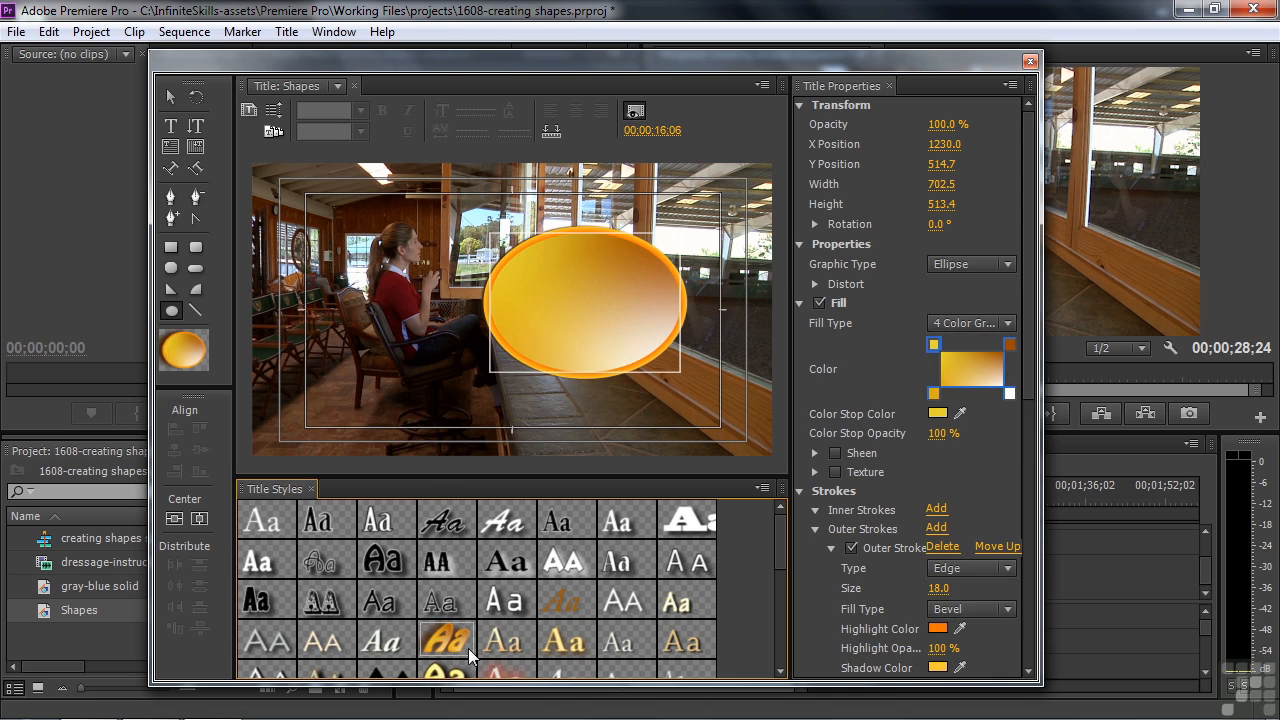
click(514, 645)
click(566, 644)
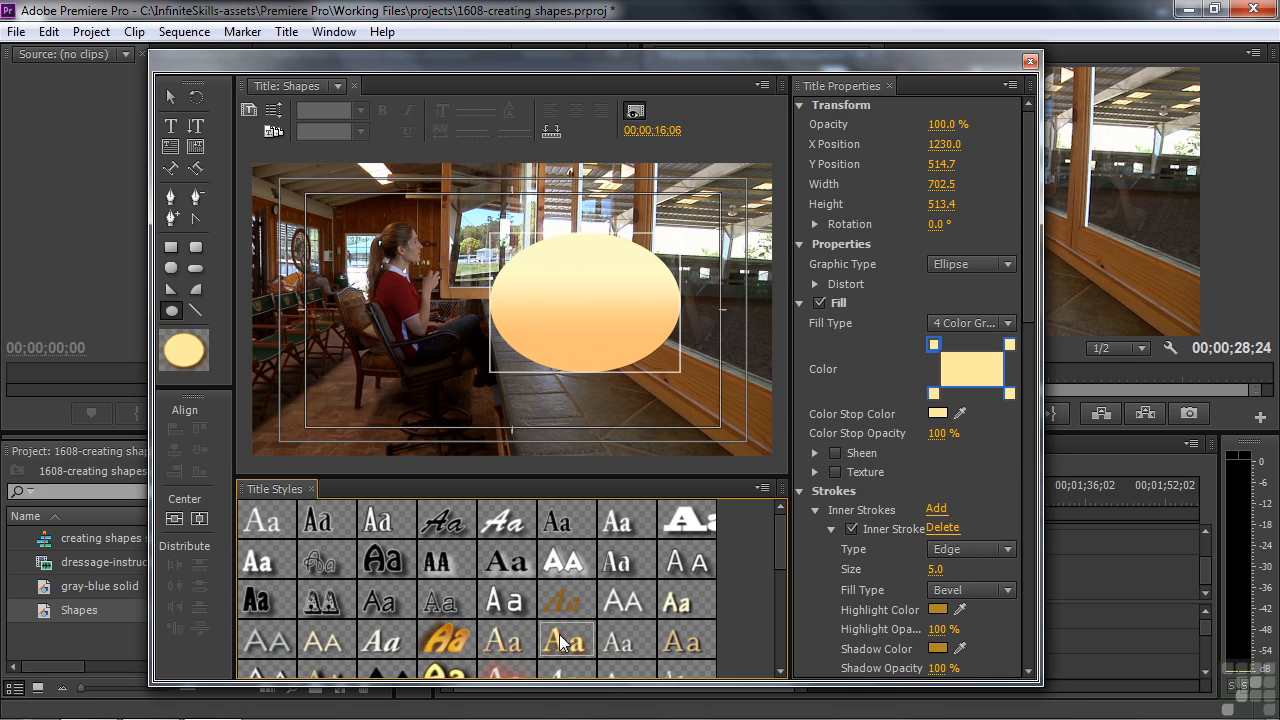
click(449, 643)
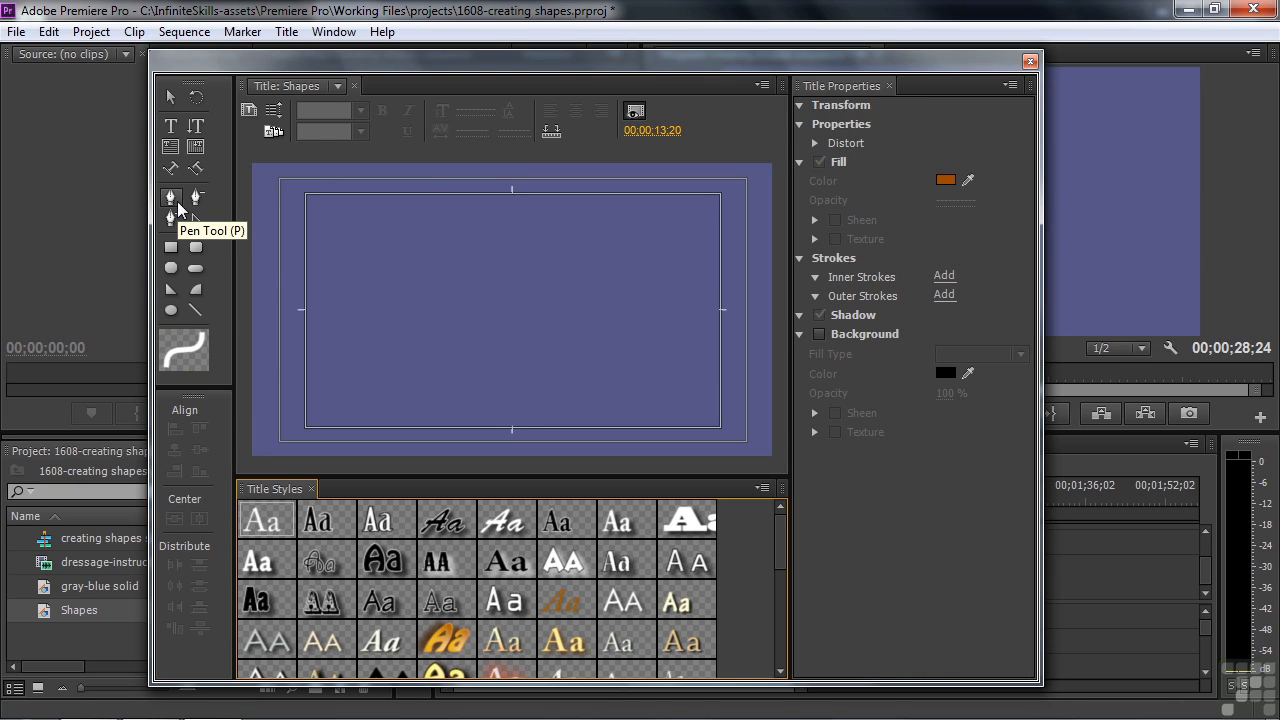
- Draw a closed six-point polygon with straight sides, about 1253 by 477, using the Pen tool
click(172, 200)
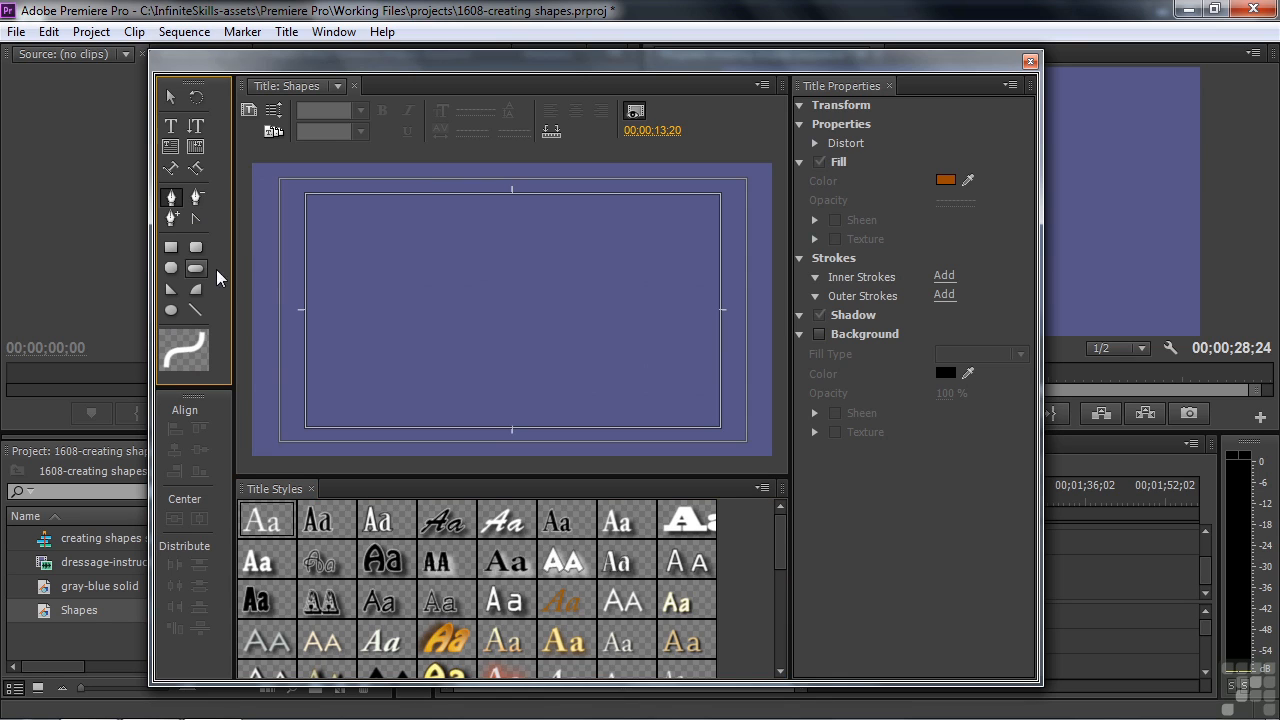
click(352, 259)
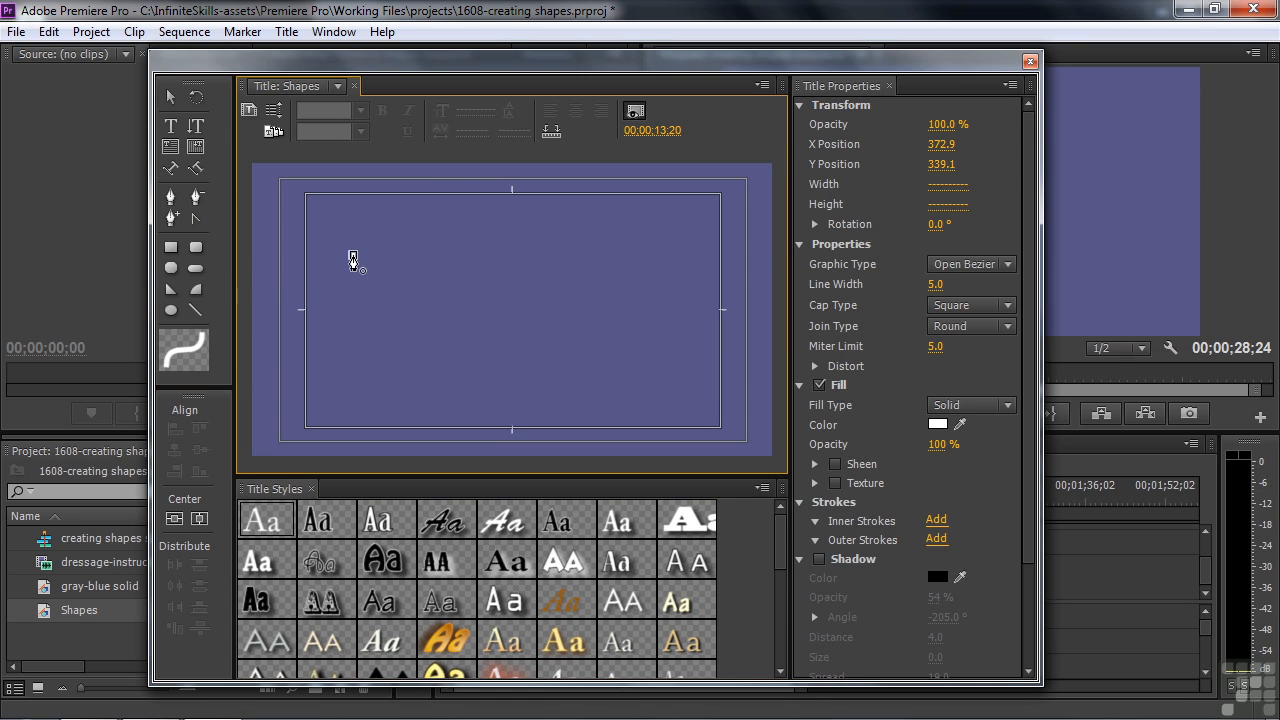
click(668, 255)
click(514, 383)
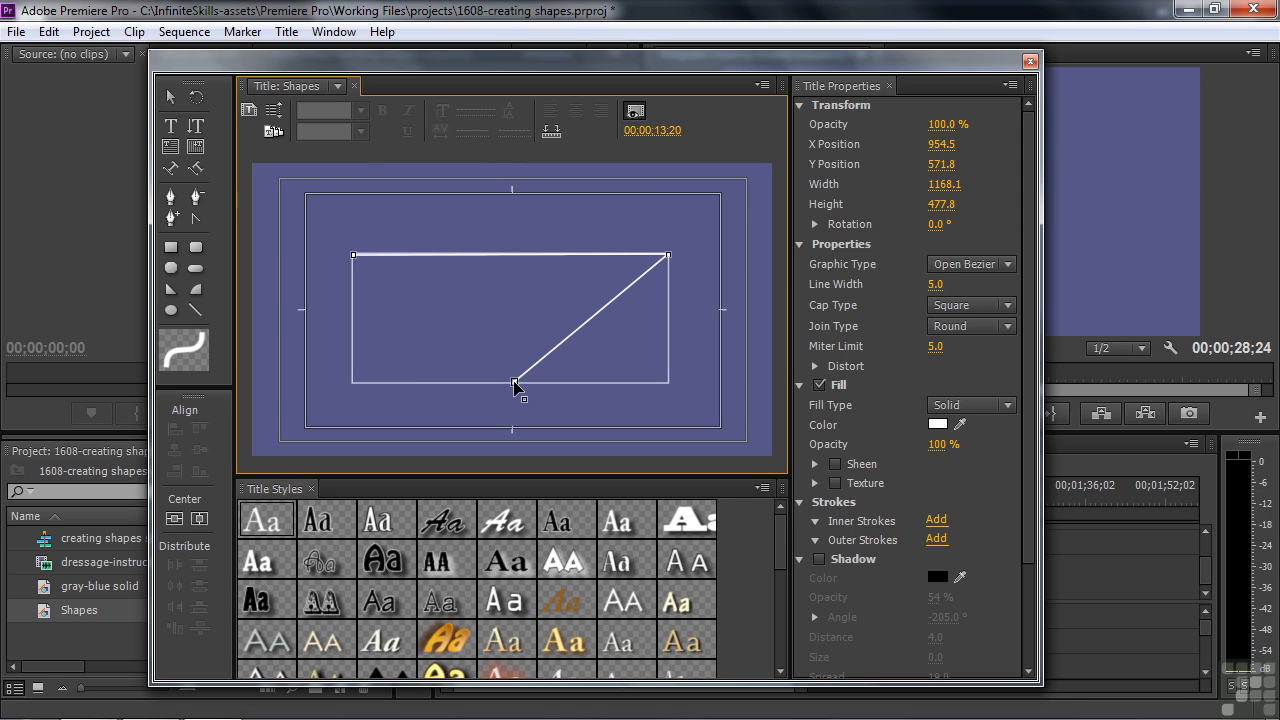
click(330, 330)
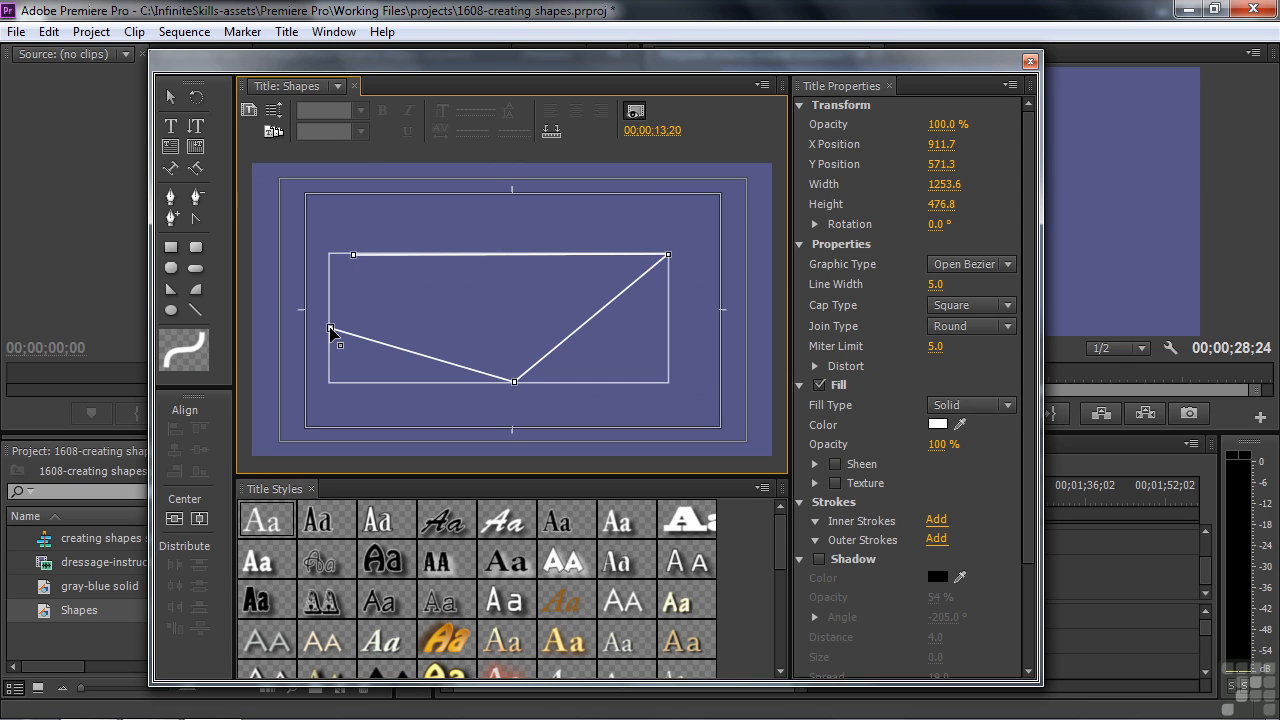
click(468, 320)
click(418, 300)
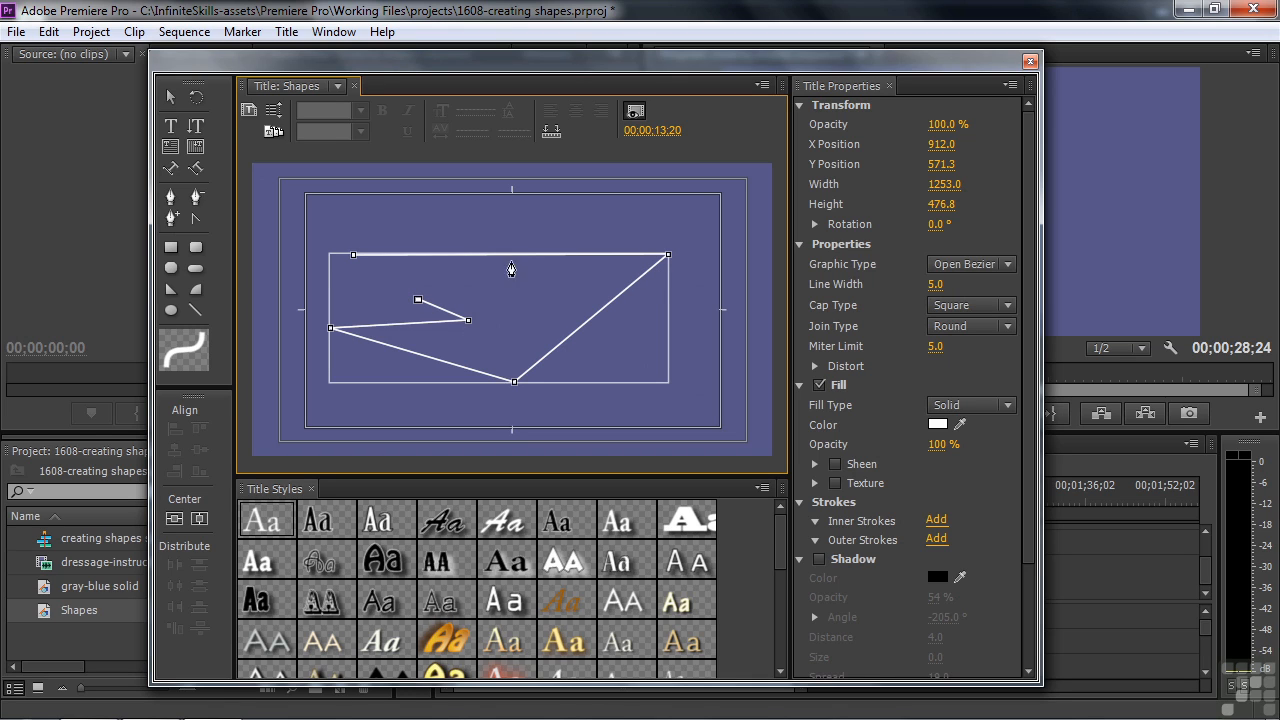
click(353, 258)
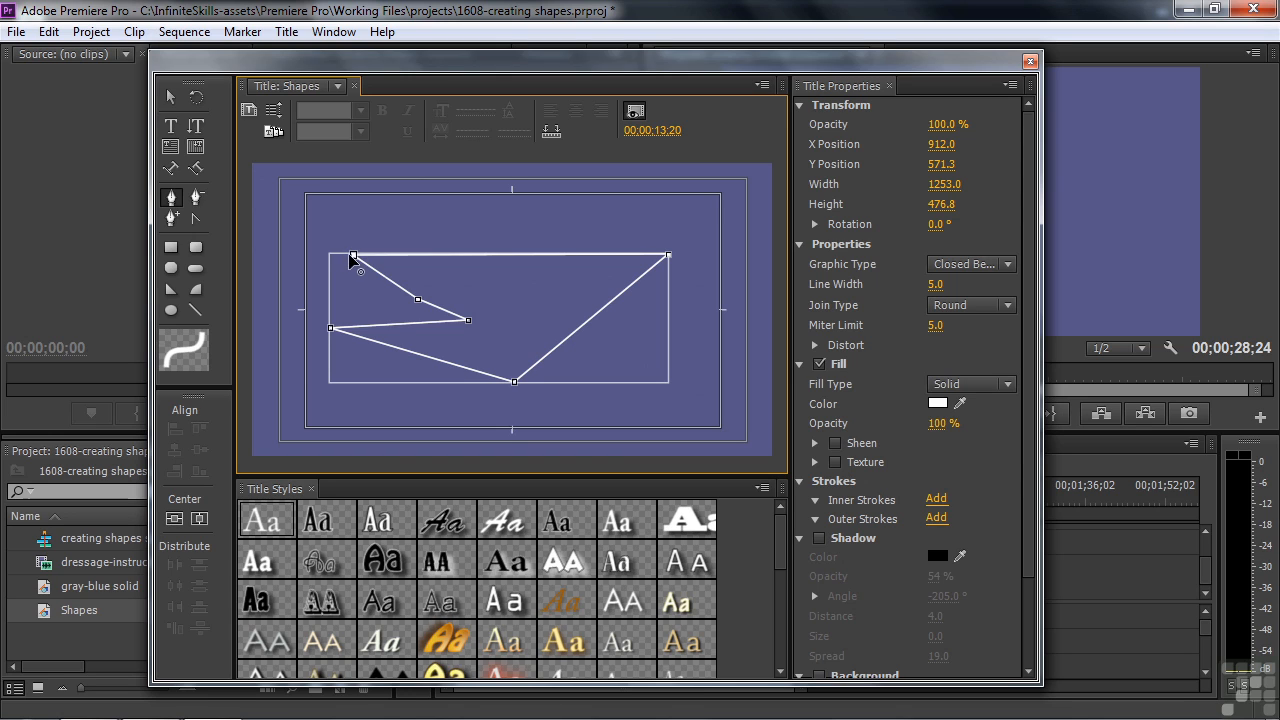
- Reshape the polygon to about 1379 by 632 by moving its upper-left, right, lower and inner anchor points
drag(353, 258, 346, 215)
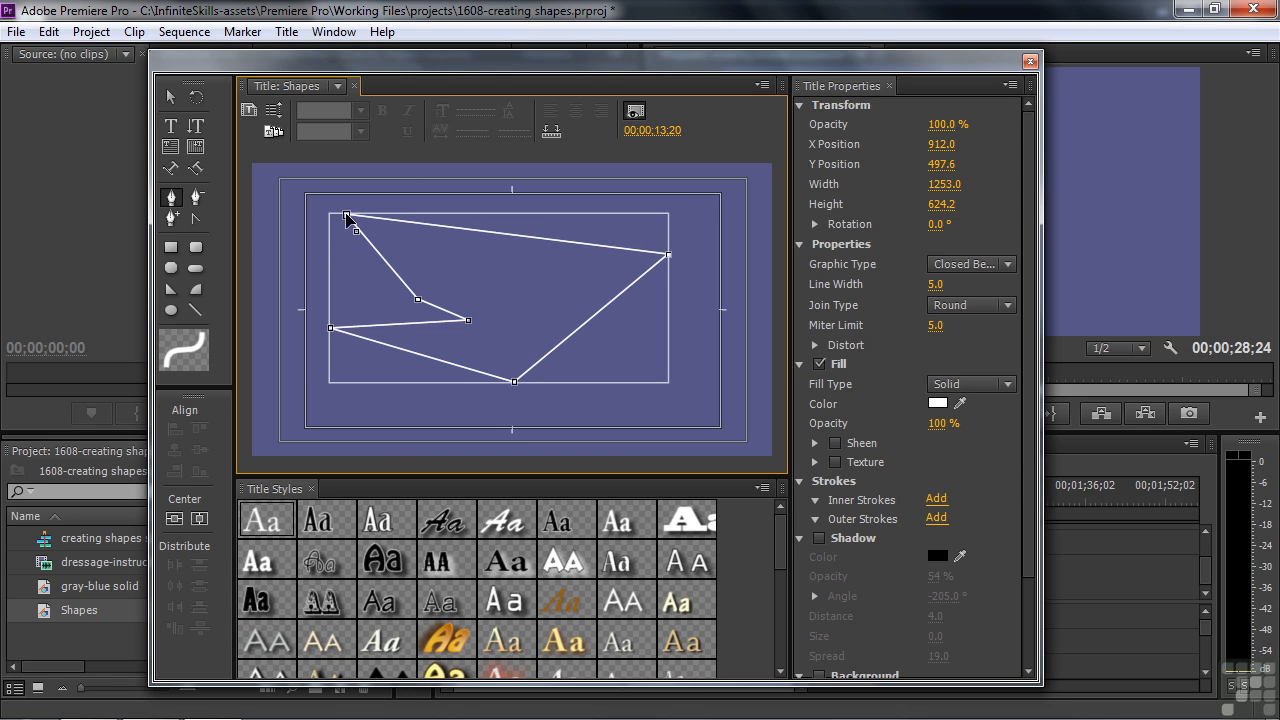
drag(669, 255, 702, 285)
mouse_move(514, 381)
mouse_down()
mouse_move(509, 417)
mouse_move(503, 386)
mouse_up()
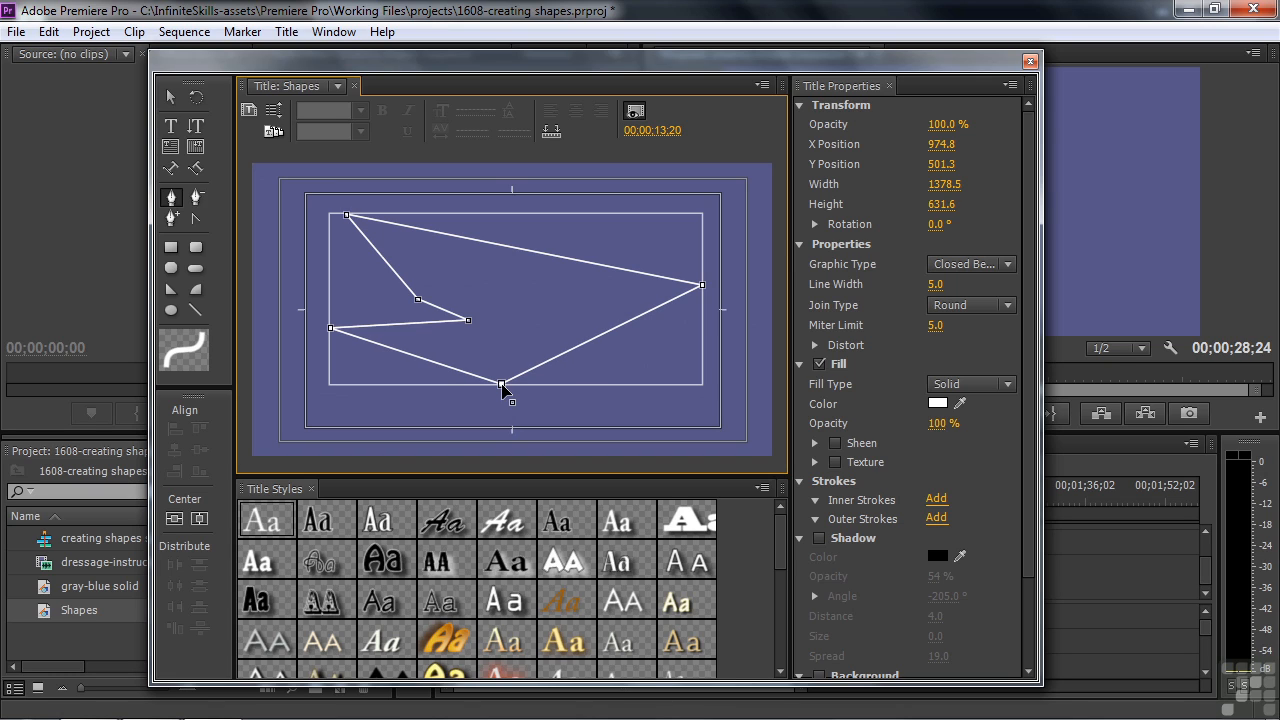
drag(469, 321, 477, 330)
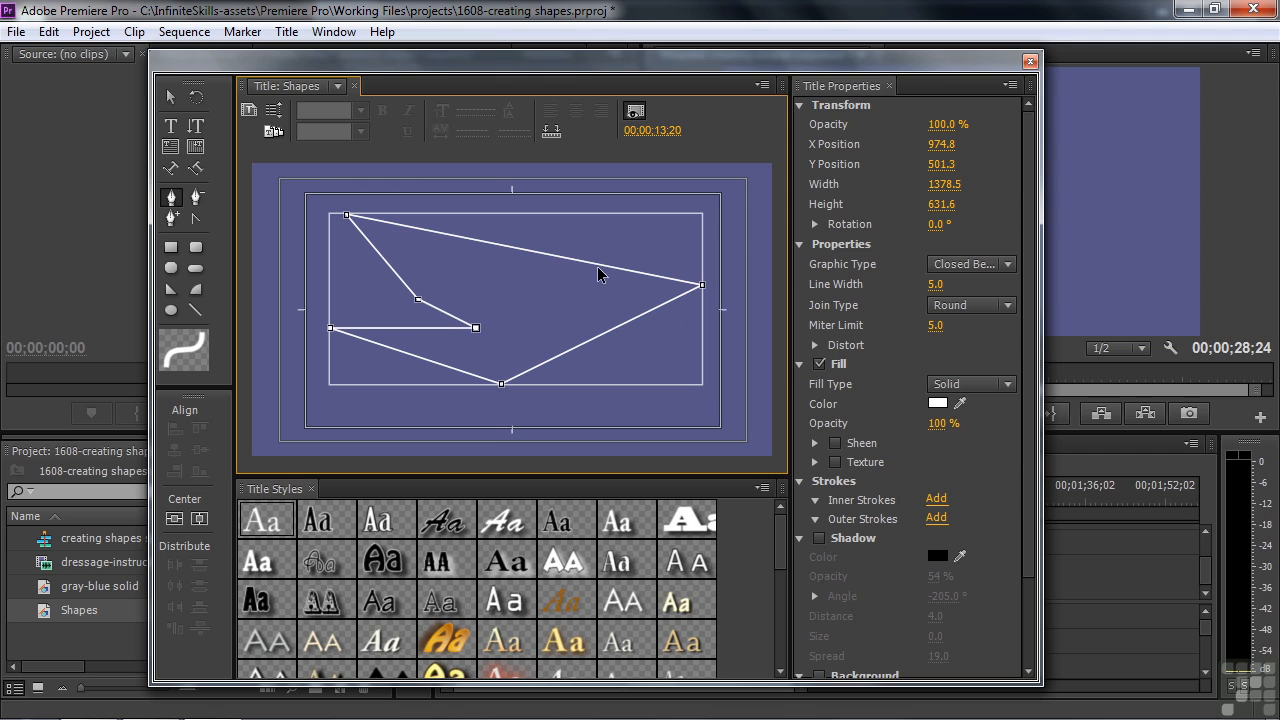
- Change the polygon's graphic type to Filled Bezier and delete the shape
click(1008, 263)
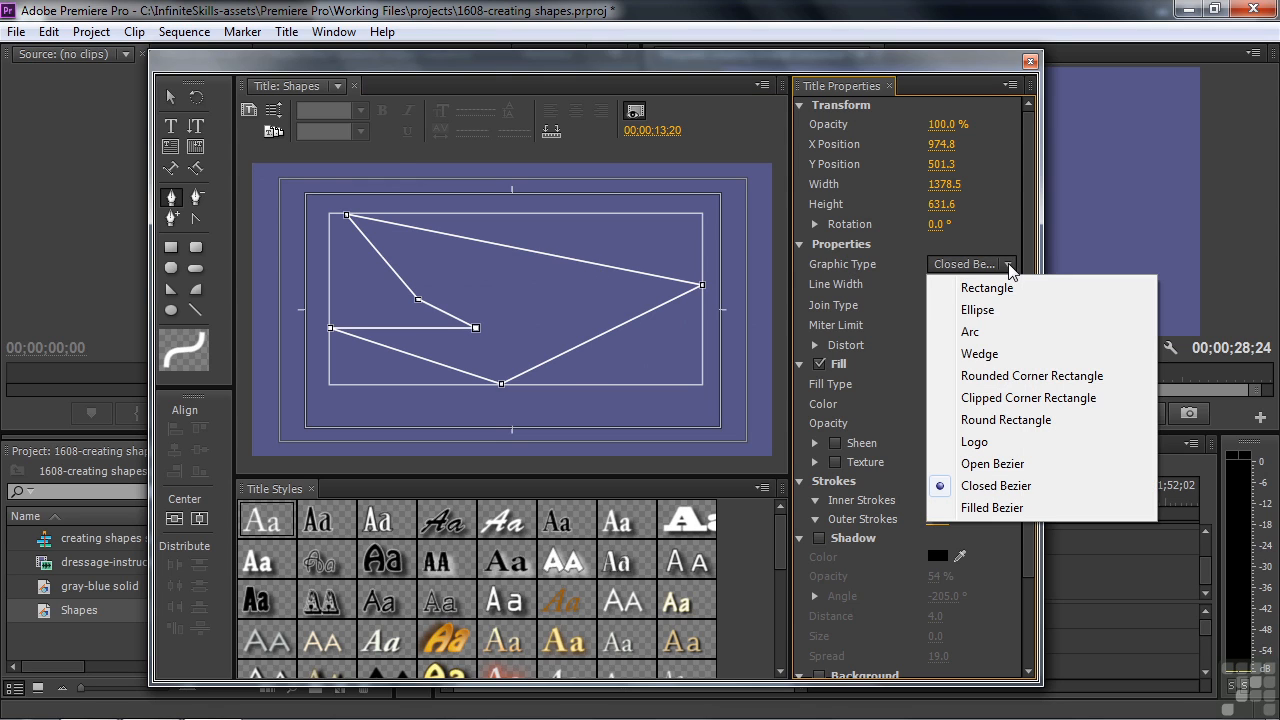
click(990, 507)
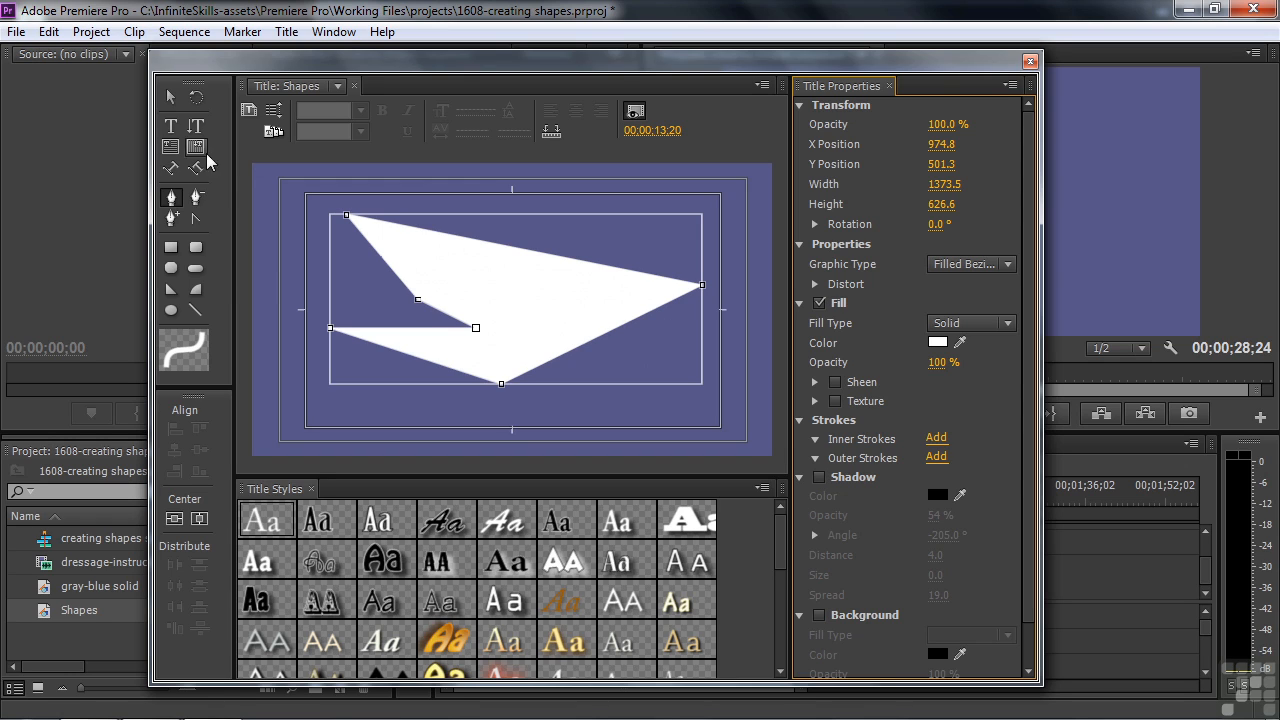
click(170, 97)
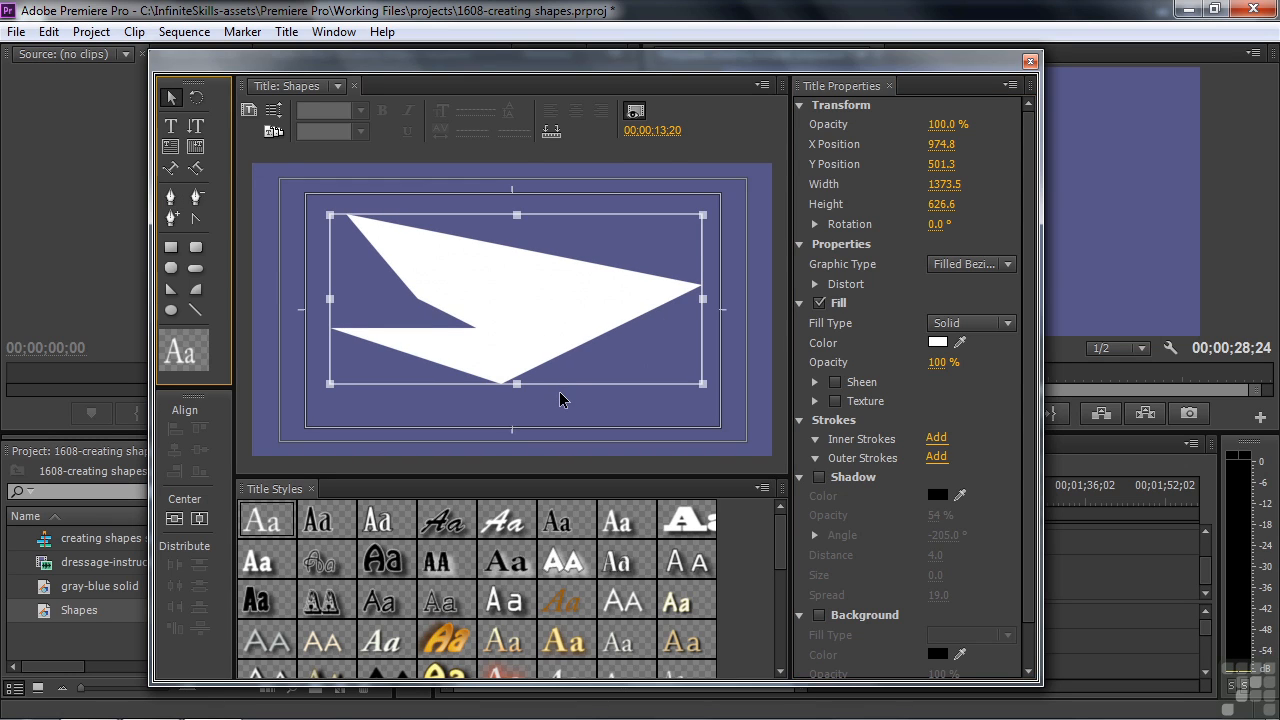
key(Delete)
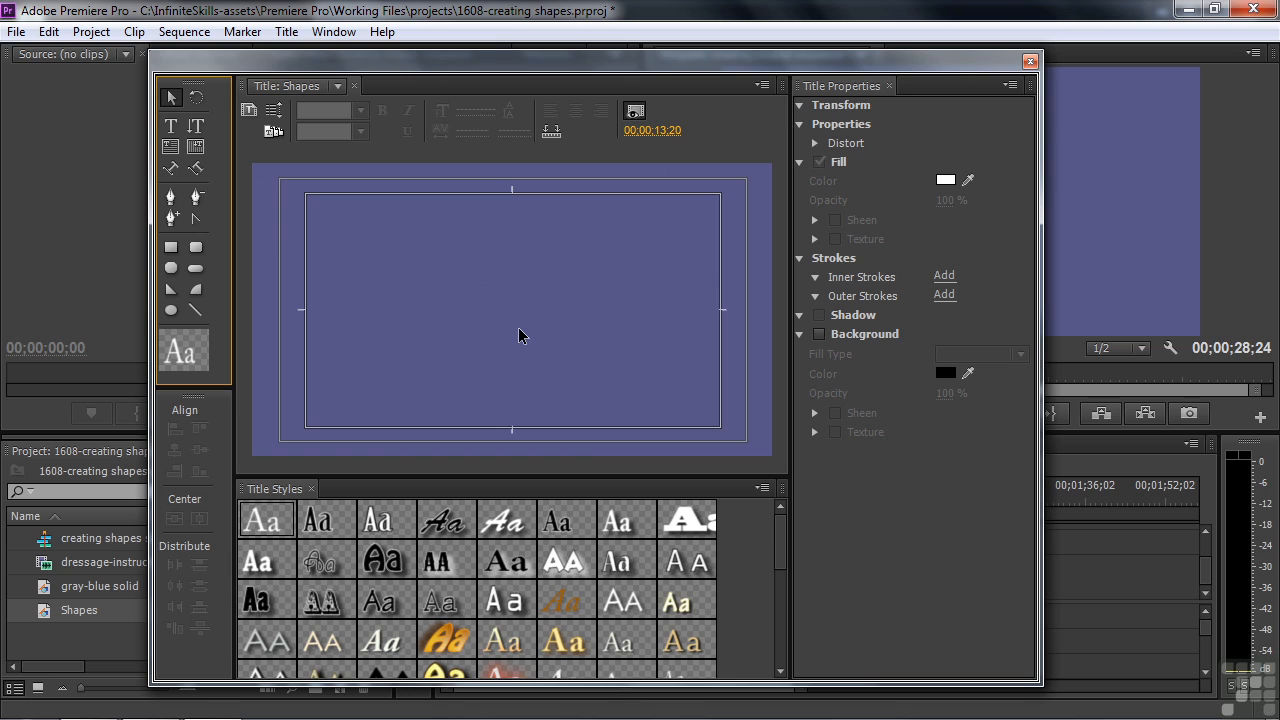
- Draw an open S-shaped curve with three smooth anchor points, about 1168 by 297, using the Pen tool
click(170, 197)
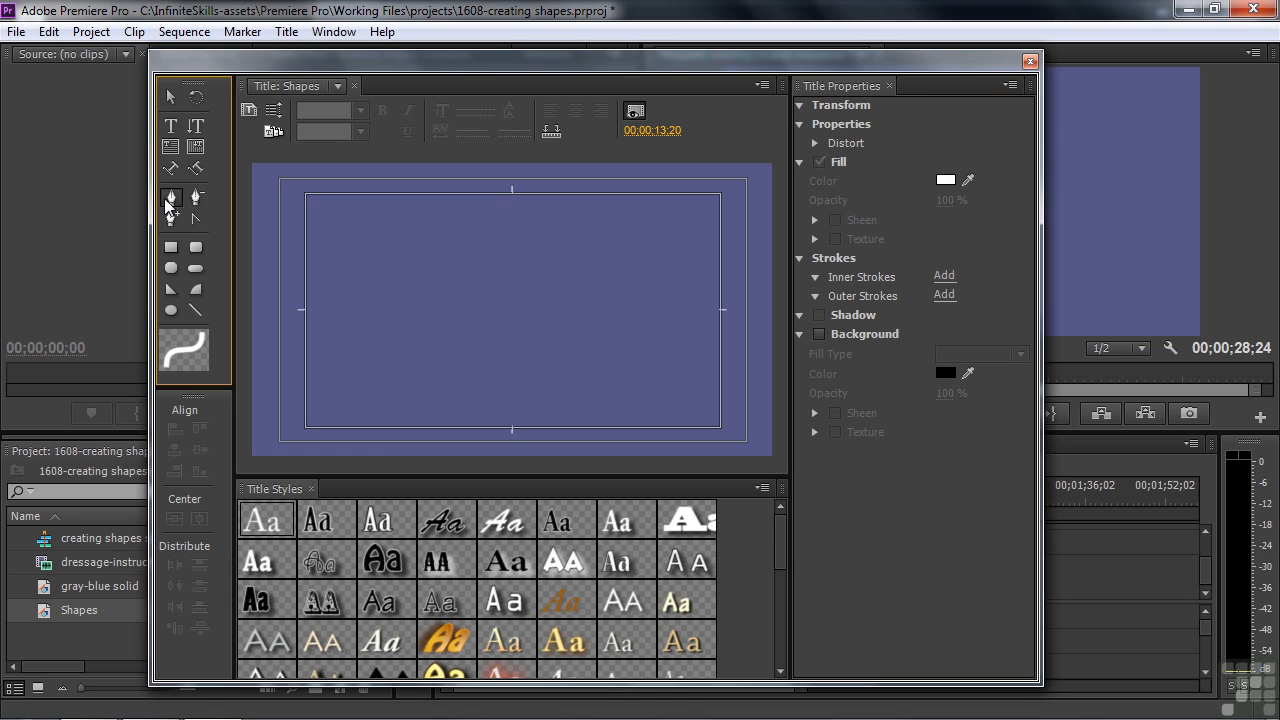
click(357, 279)
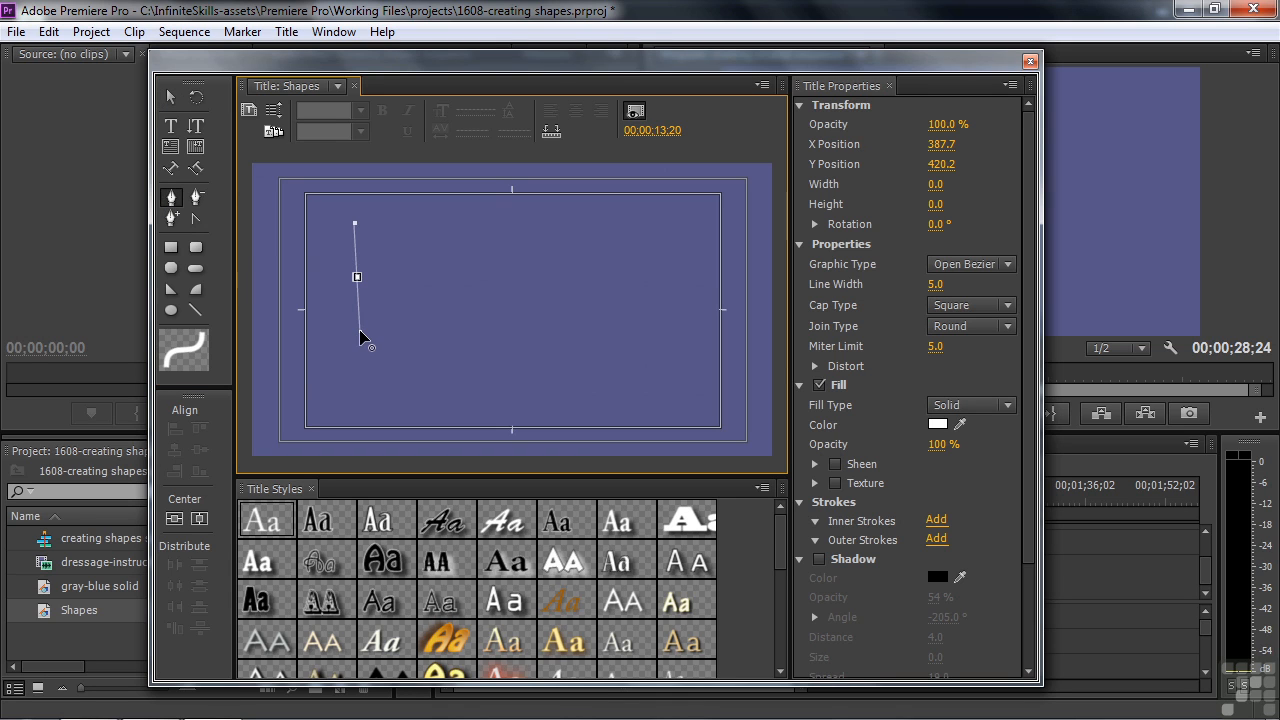
drag(359, 331, 353, 336)
click(517, 270)
drag(519, 282, 516, 230)
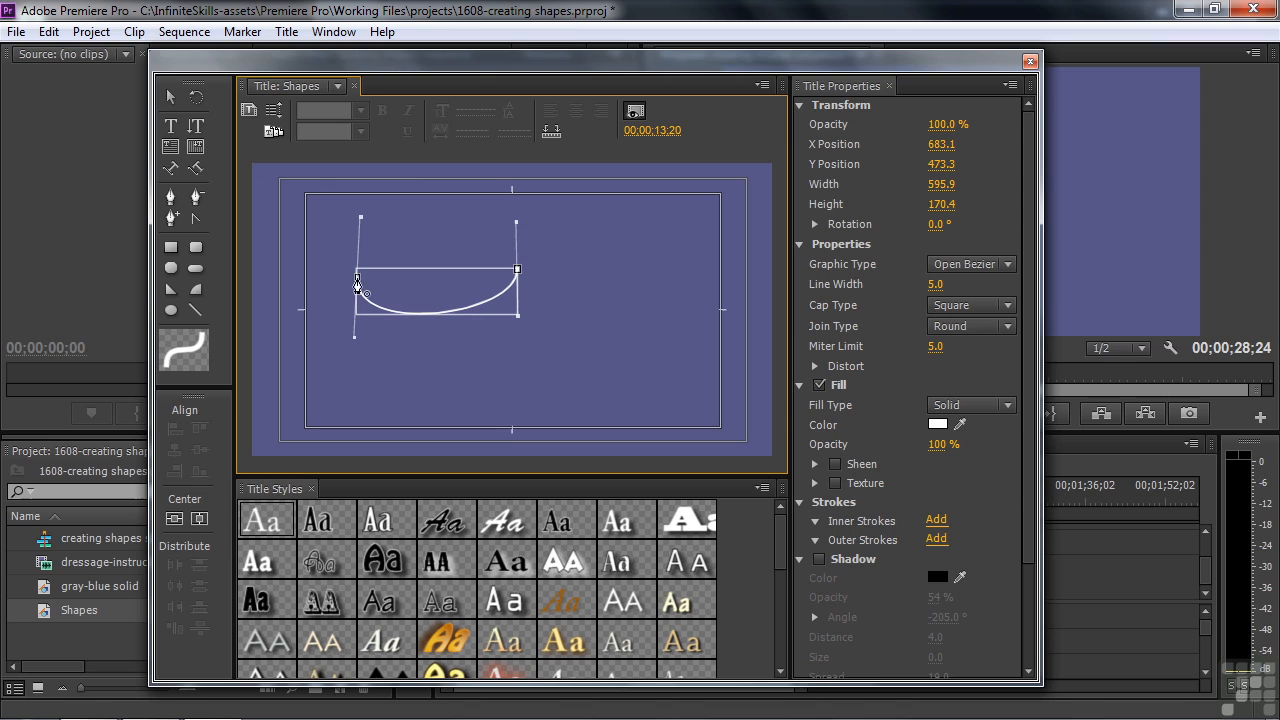
click(672, 288)
drag(672, 288, 673, 345)
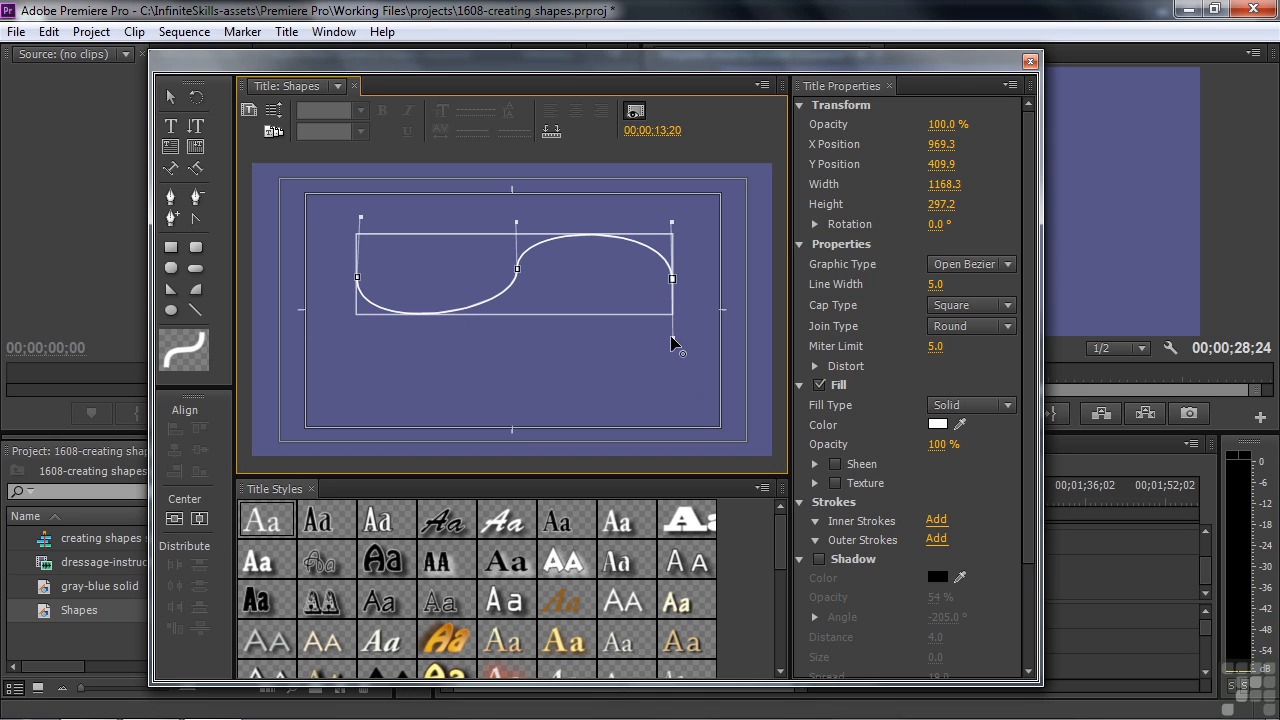
- Resize the S-curve's bounding box to about 1017 wide and 426 high
click(170, 97)
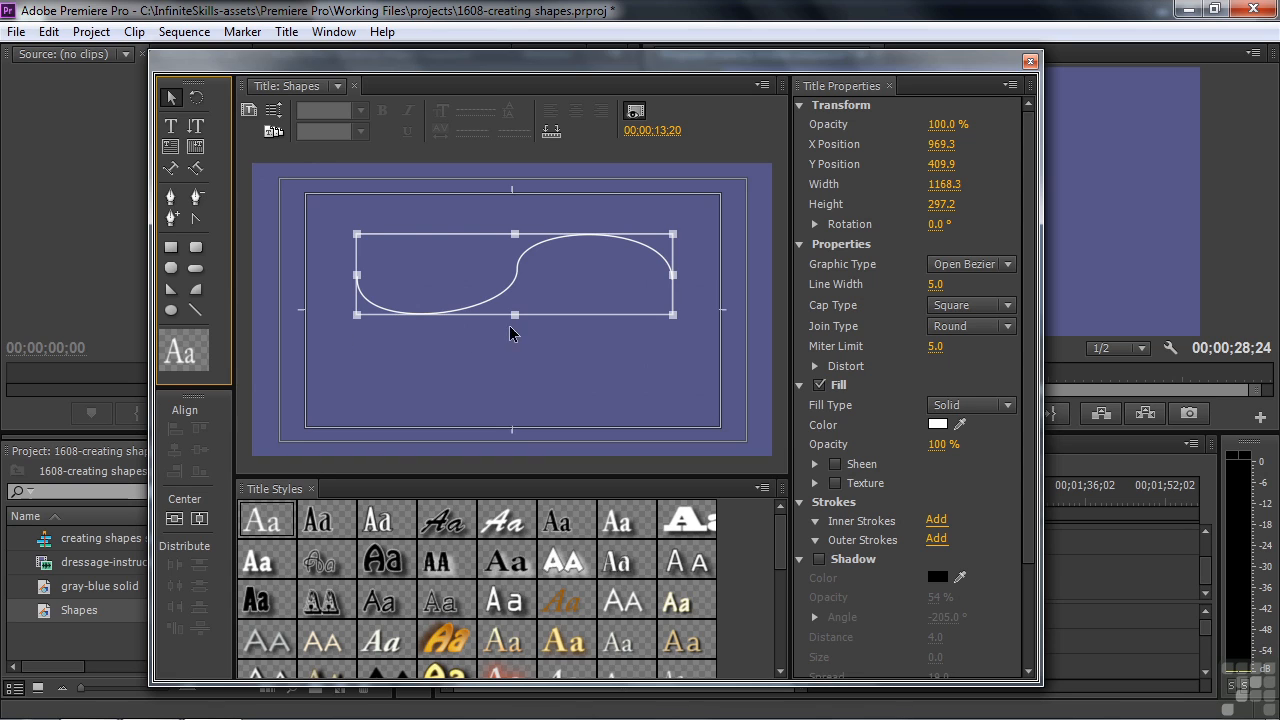
drag(515, 314, 511, 350)
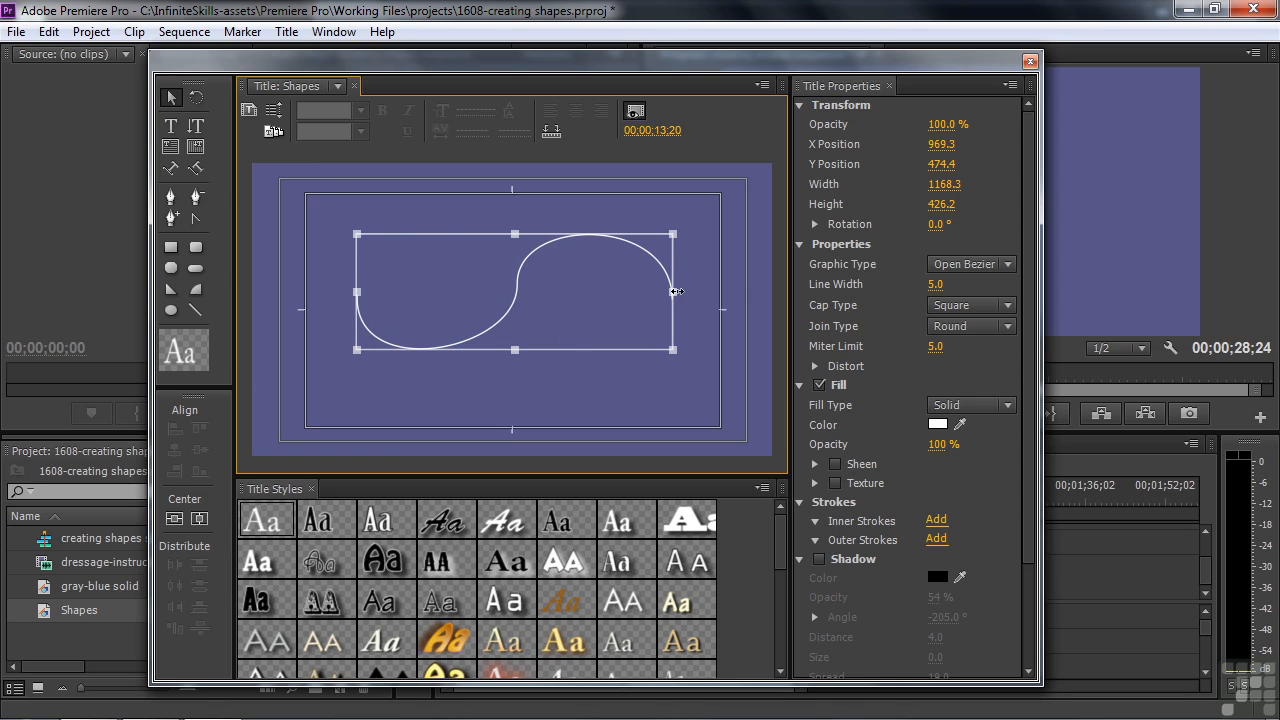
mouse_move(648, 293)
mouse_down()
mouse_move(644, 324)
mouse_move(643, 292)
mouse_up()
click(171, 196)
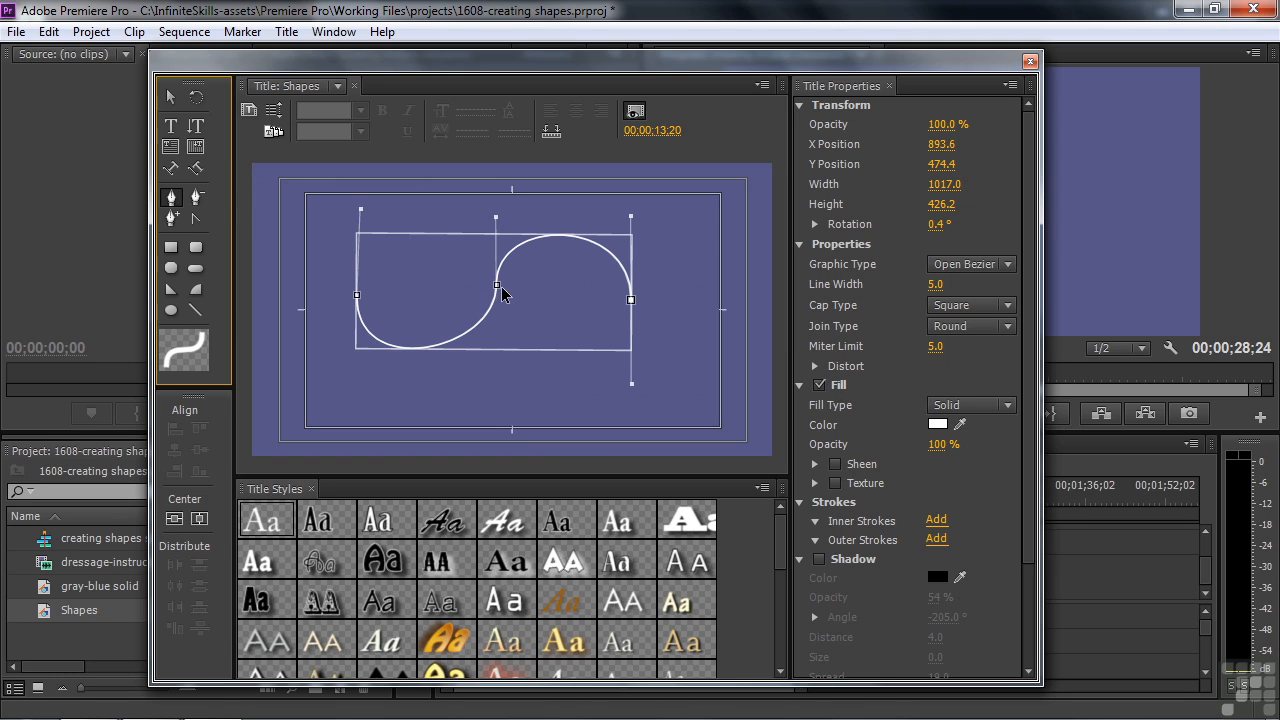
click(522, 211)
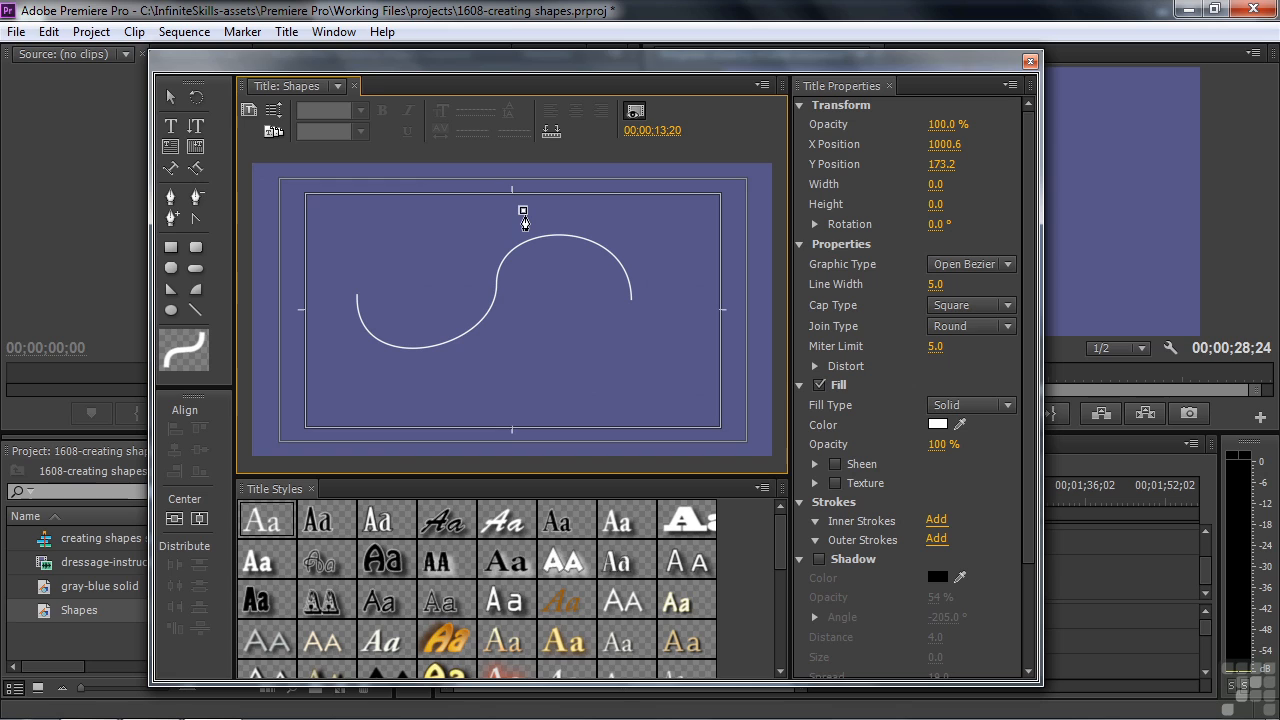
key(Delete)
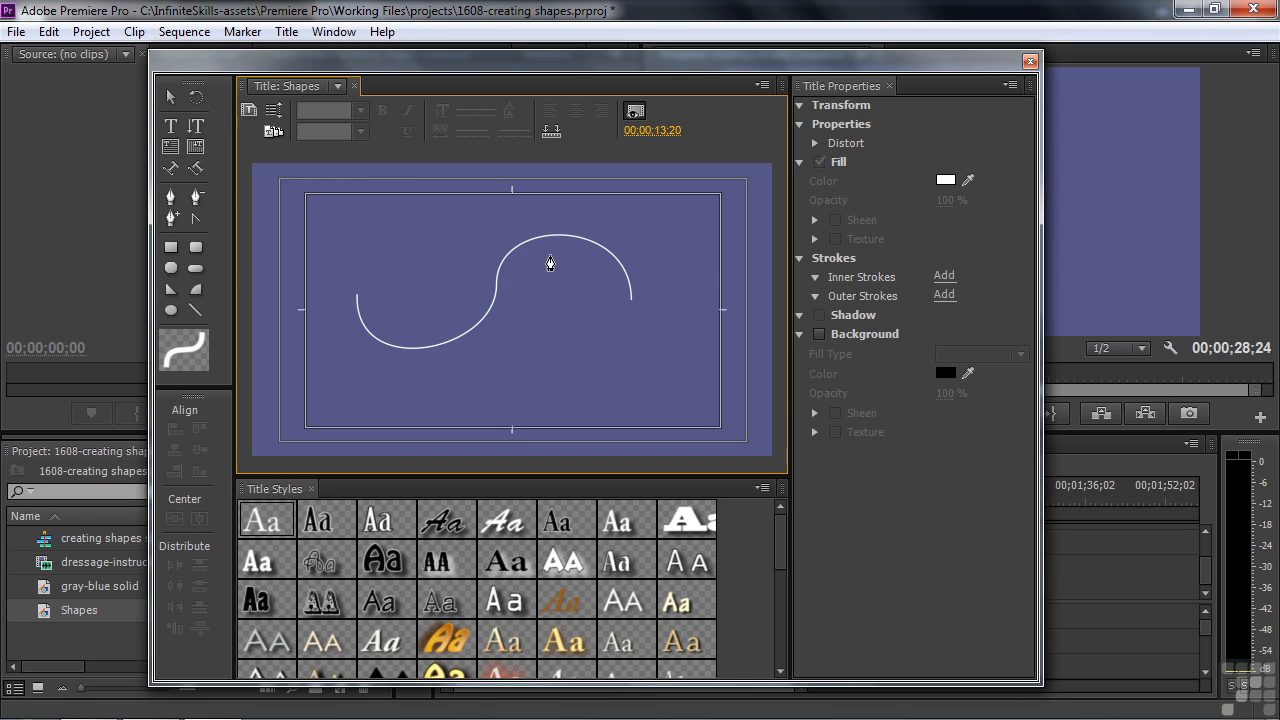
- Reselect the S-curve, shift its middle anchor point slightly with the Pen tool, and select its left end anchor point
click(170, 97)
click(453, 278)
click(418, 272)
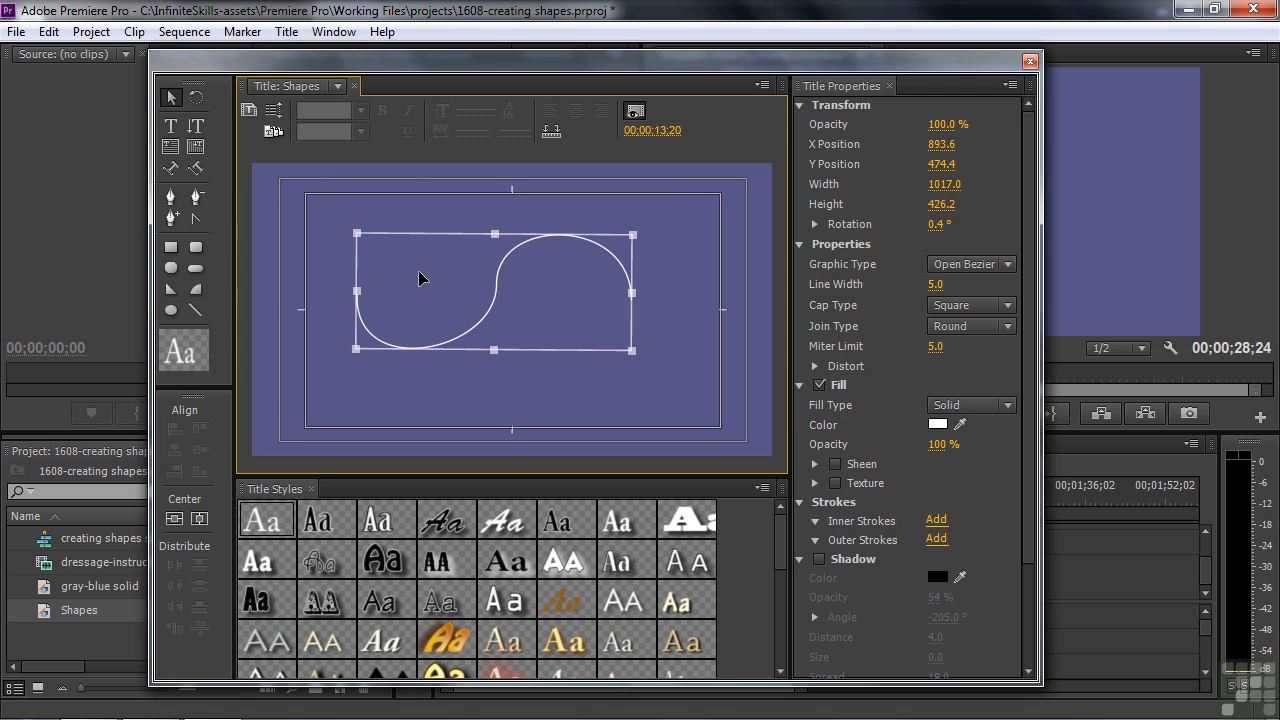
click(170, 199)
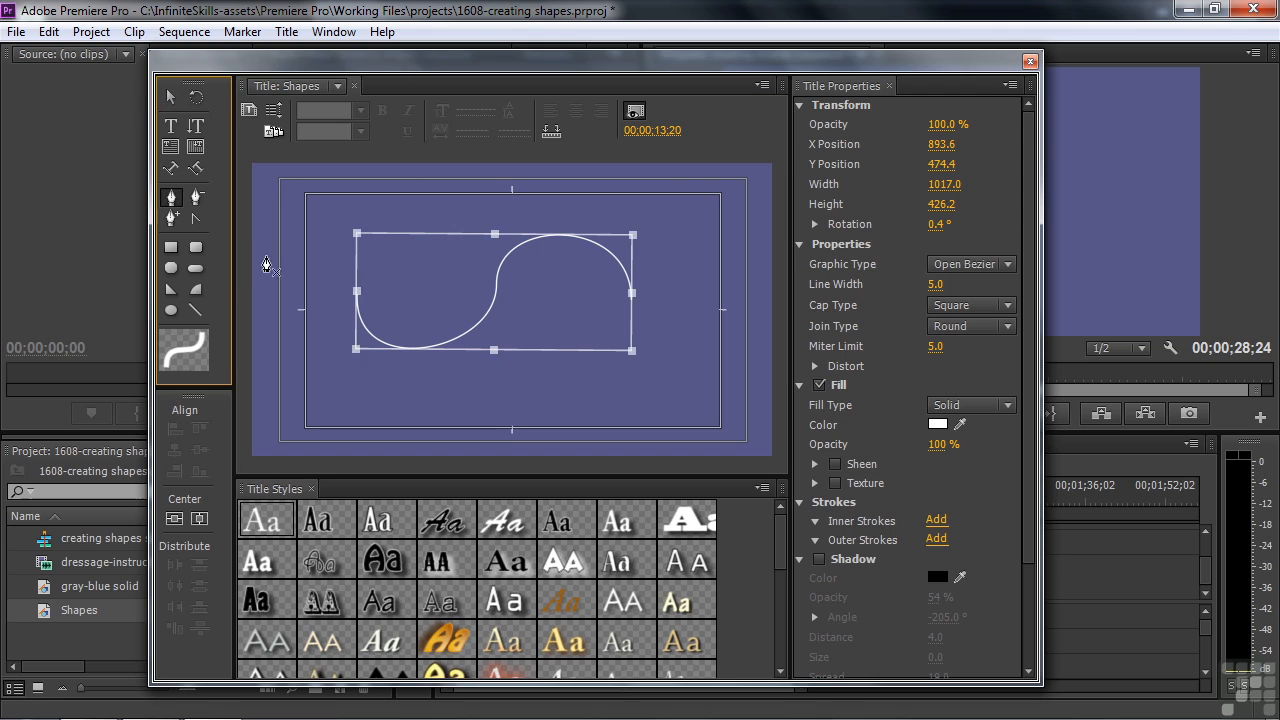
mouse_move(497, 287)
mouse_down()
mouse_move(480, 289)
mouse_move(520, 291)
mouse_move(501, 292)
mouse_up()
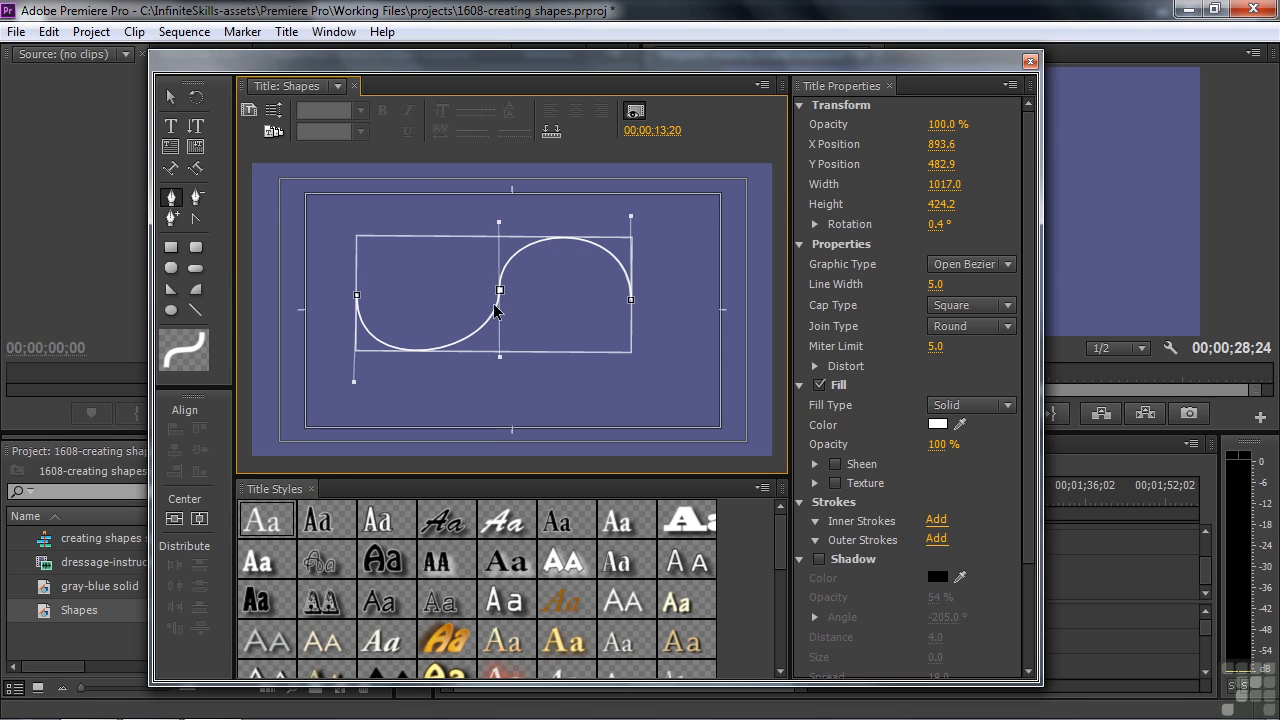
click(357, 297)
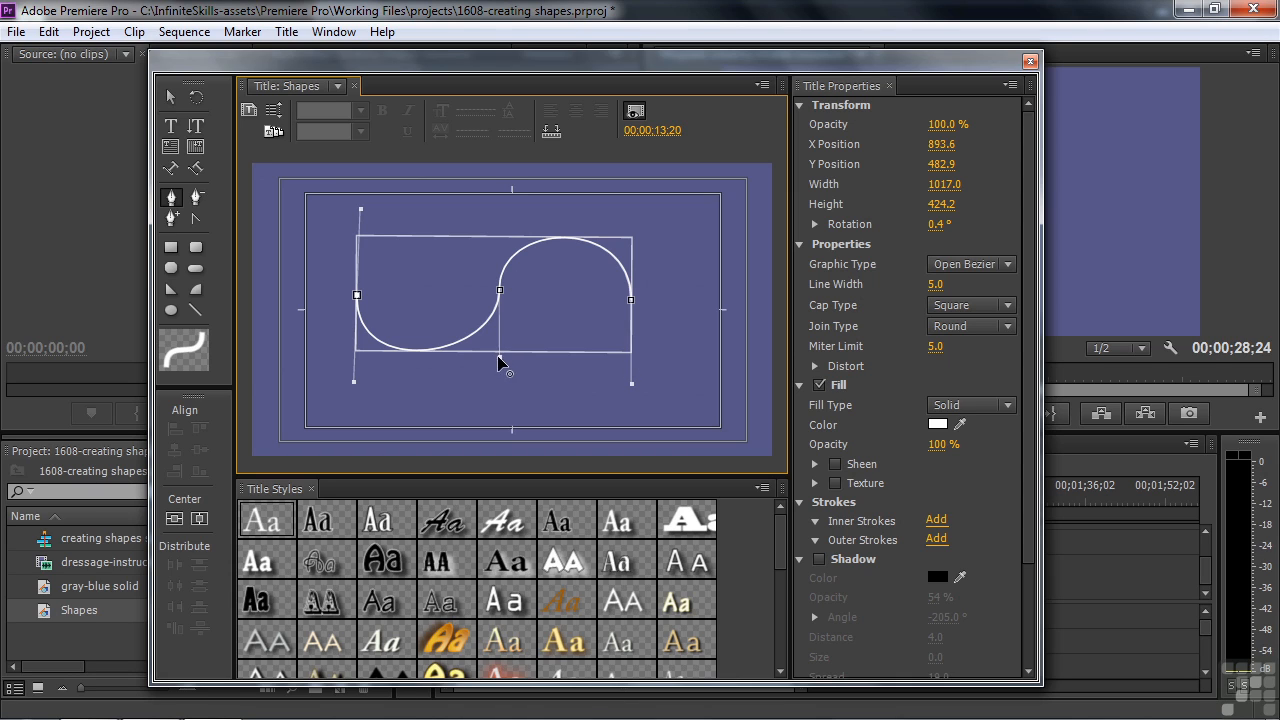
- Tilt the direction handles of the S-curve's middle anchor point with the Pen tool, and delete that anchor point
drag(499, 356, 470, 340)
mouse_move(508, 222)
mouse_down()
mouse_move(506, 280)
mouse_move(511, 211)
mouse_up()
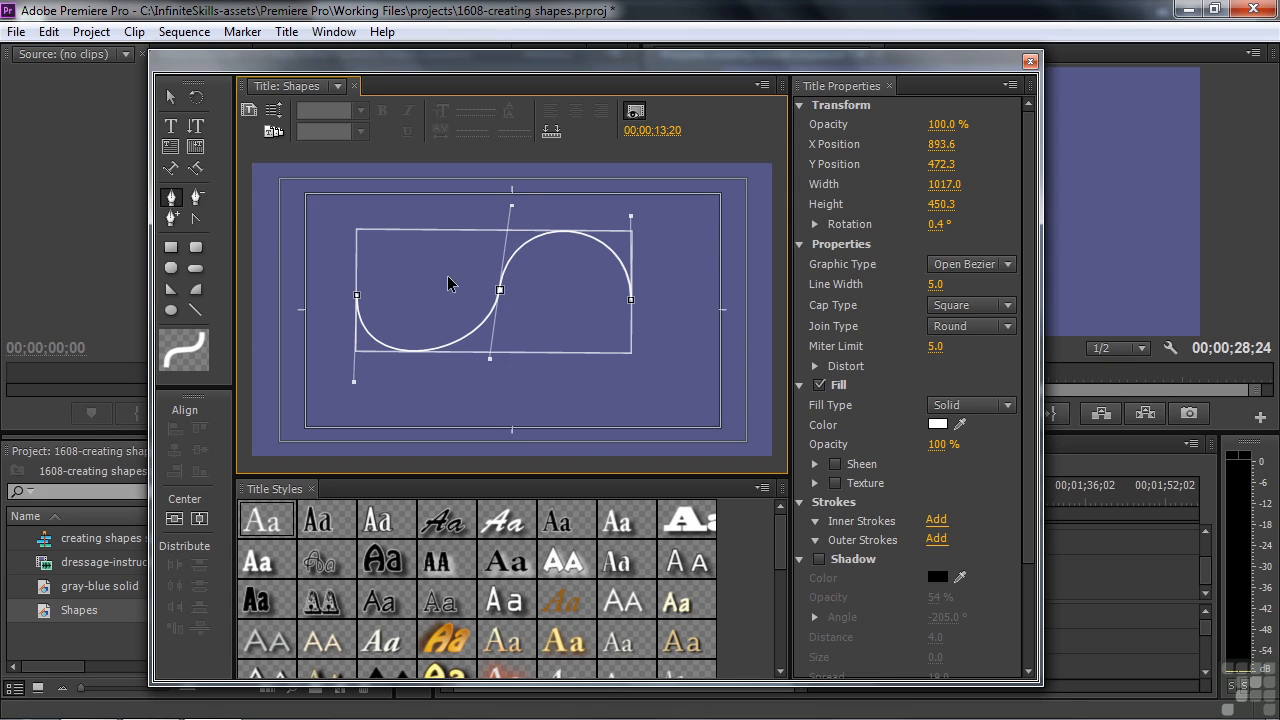
click(196, 196)
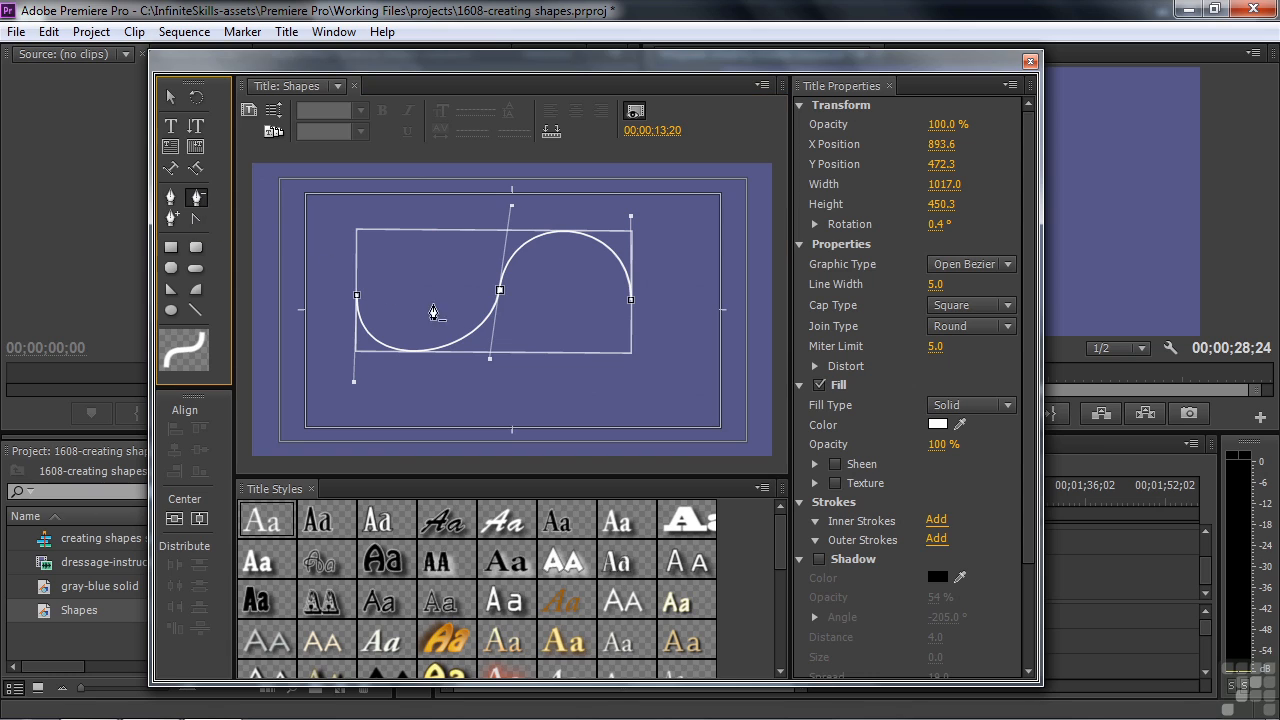
click(498, 298)
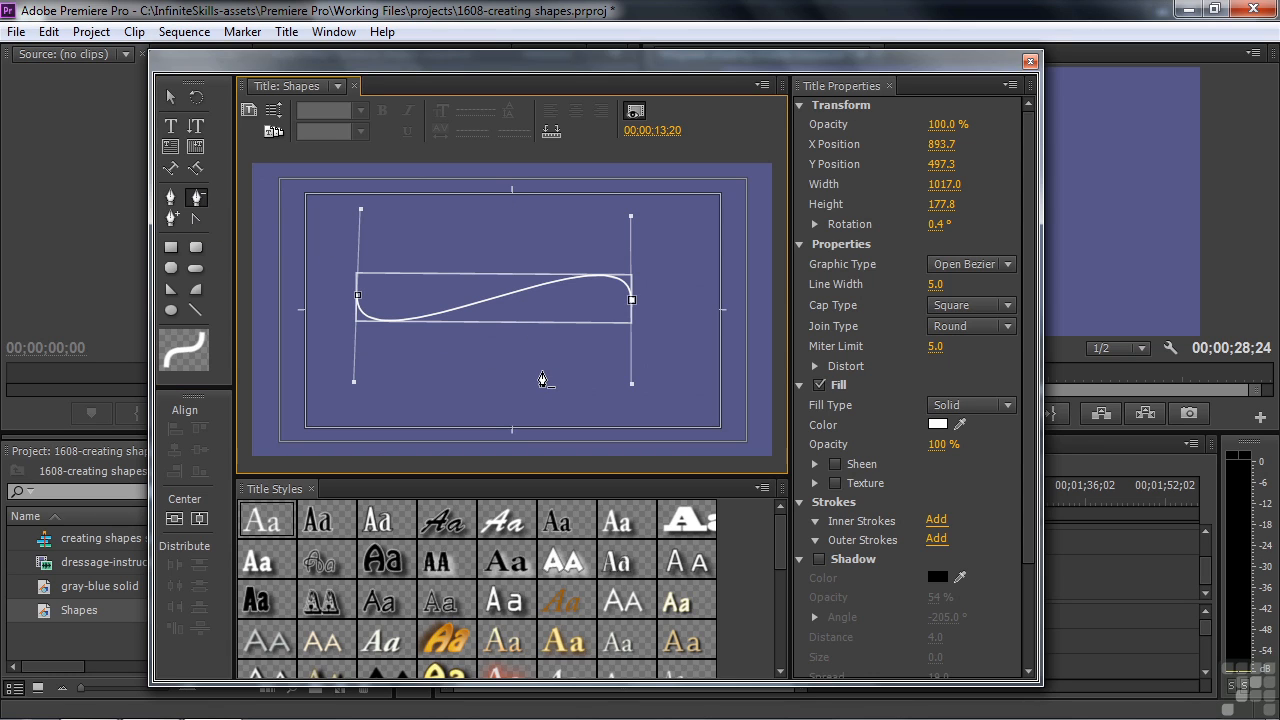
- Add three anchor points along the remaining curve, shifting the leftmost and rightmost added points upward to reshape it
click(171, 218)
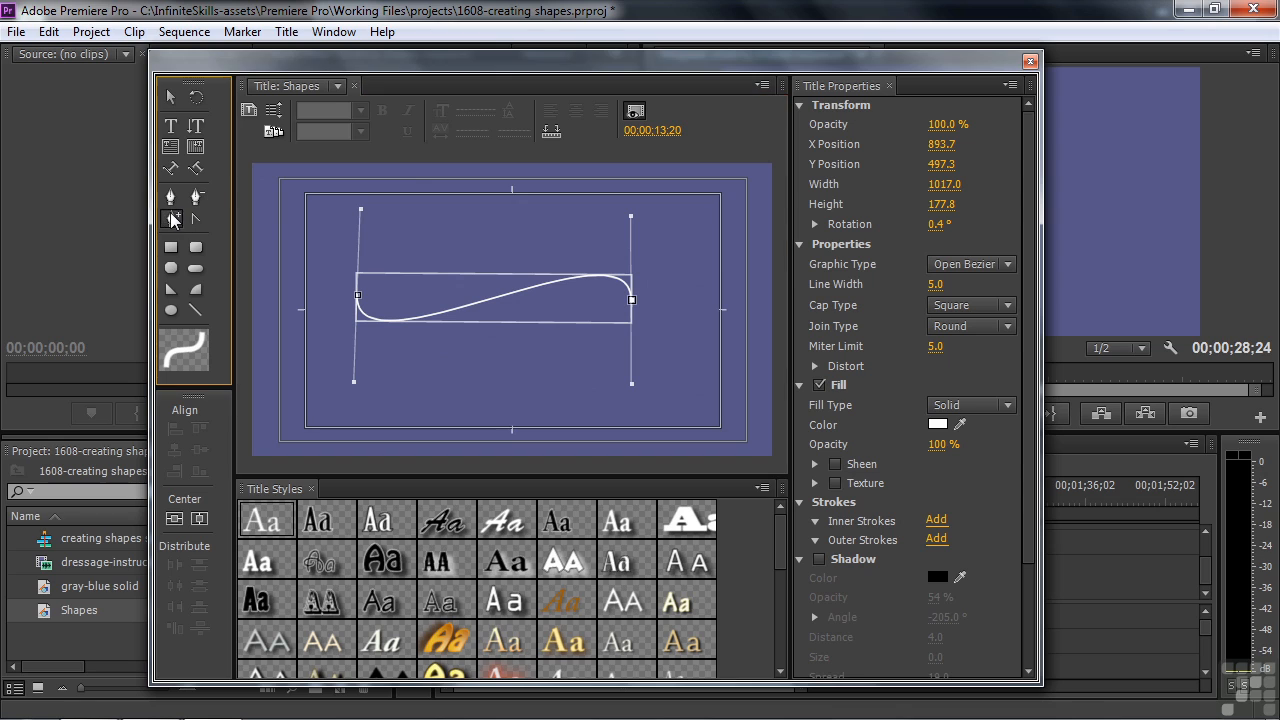
click(448, 314)
drag(448, 314, 405, 298)
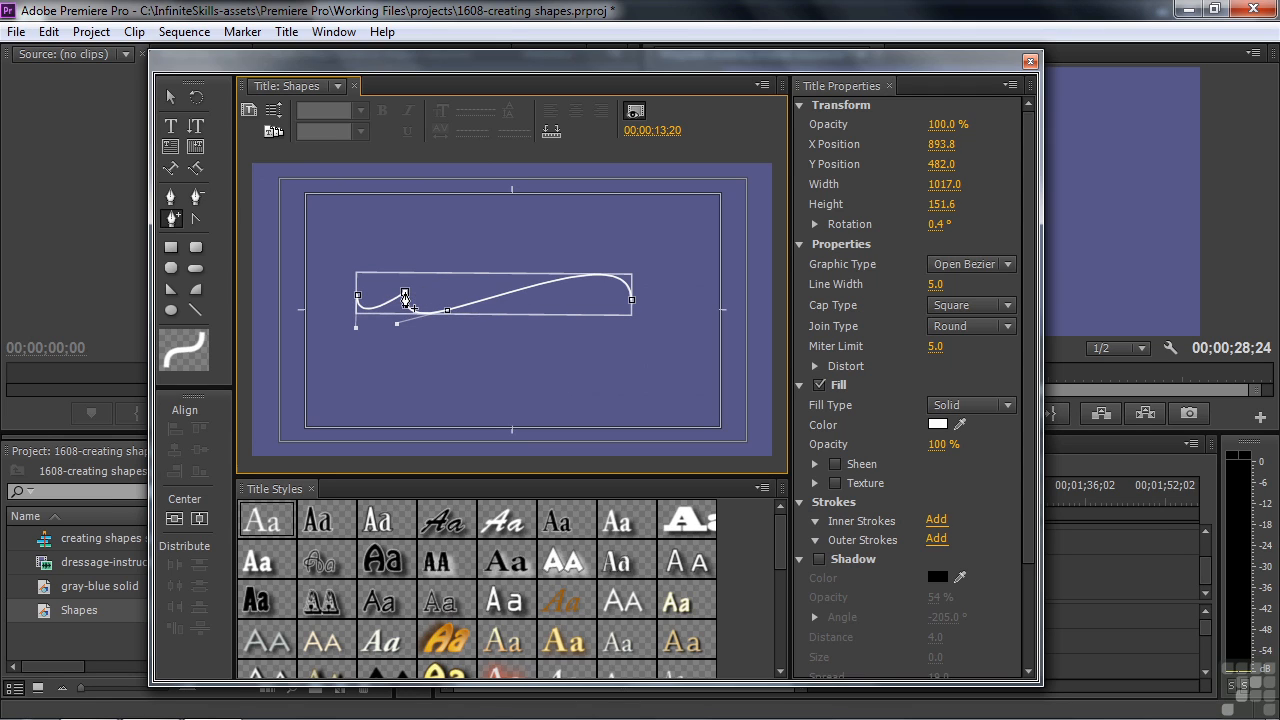
drag(491, 300, 514, 275)
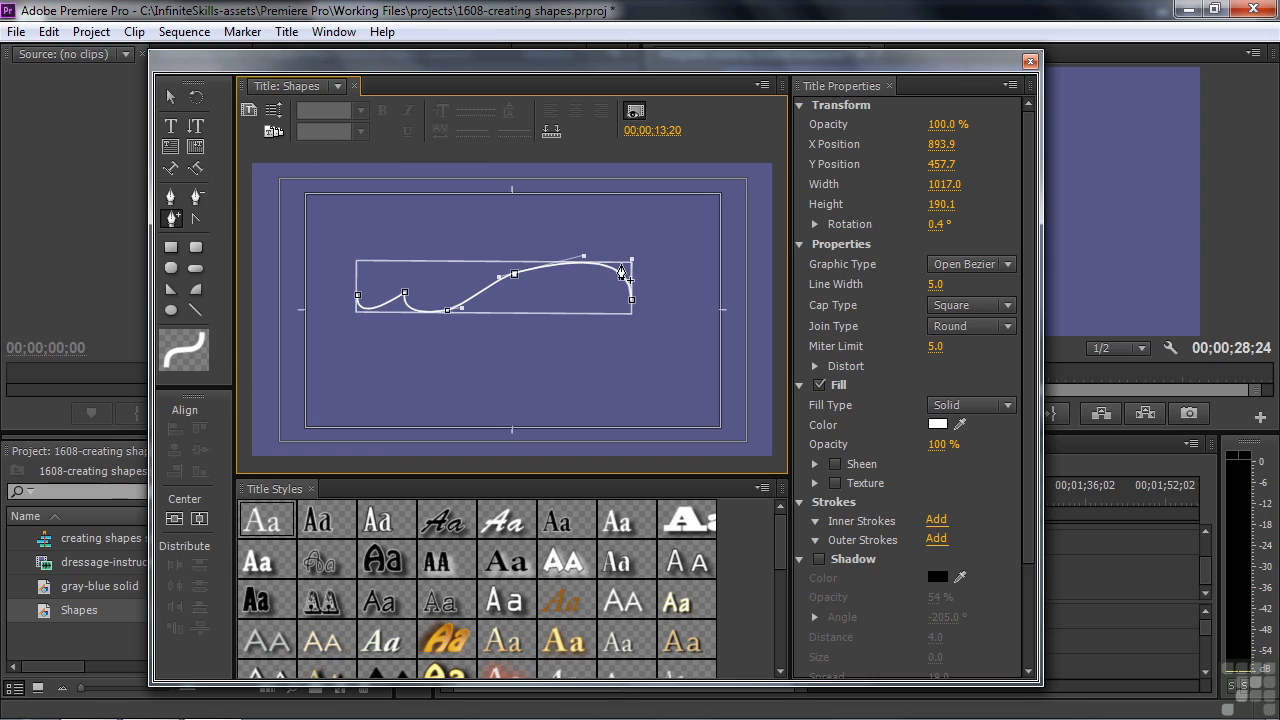
- Convert the rightmost added anchor point to a corner and move it up and to the left with the Pen tool
click(178, 200)
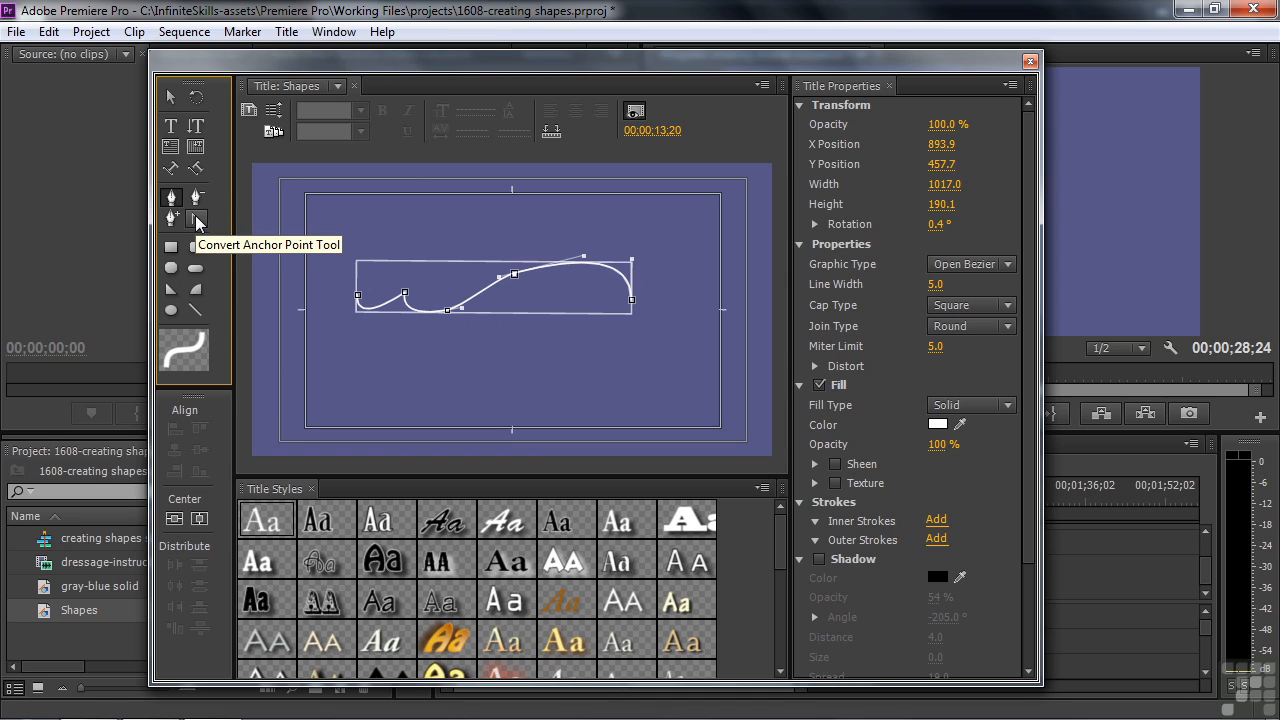
click(197, 221)
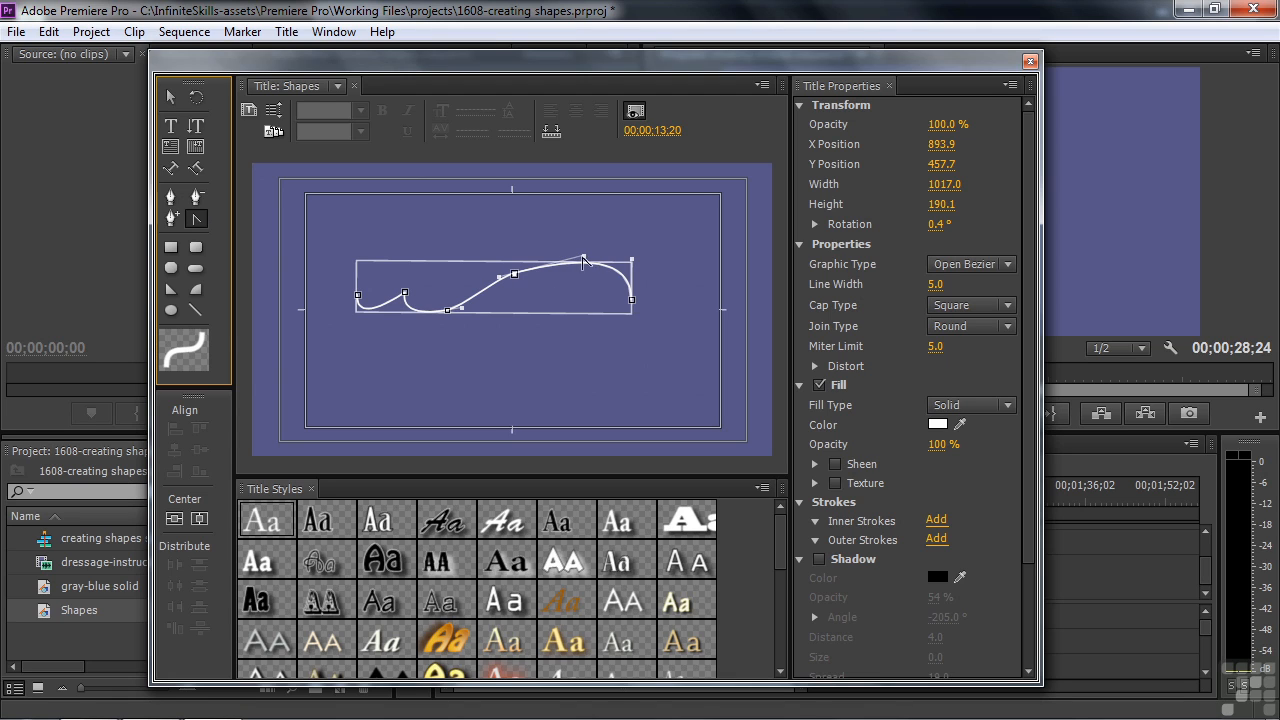
click(515, 276)
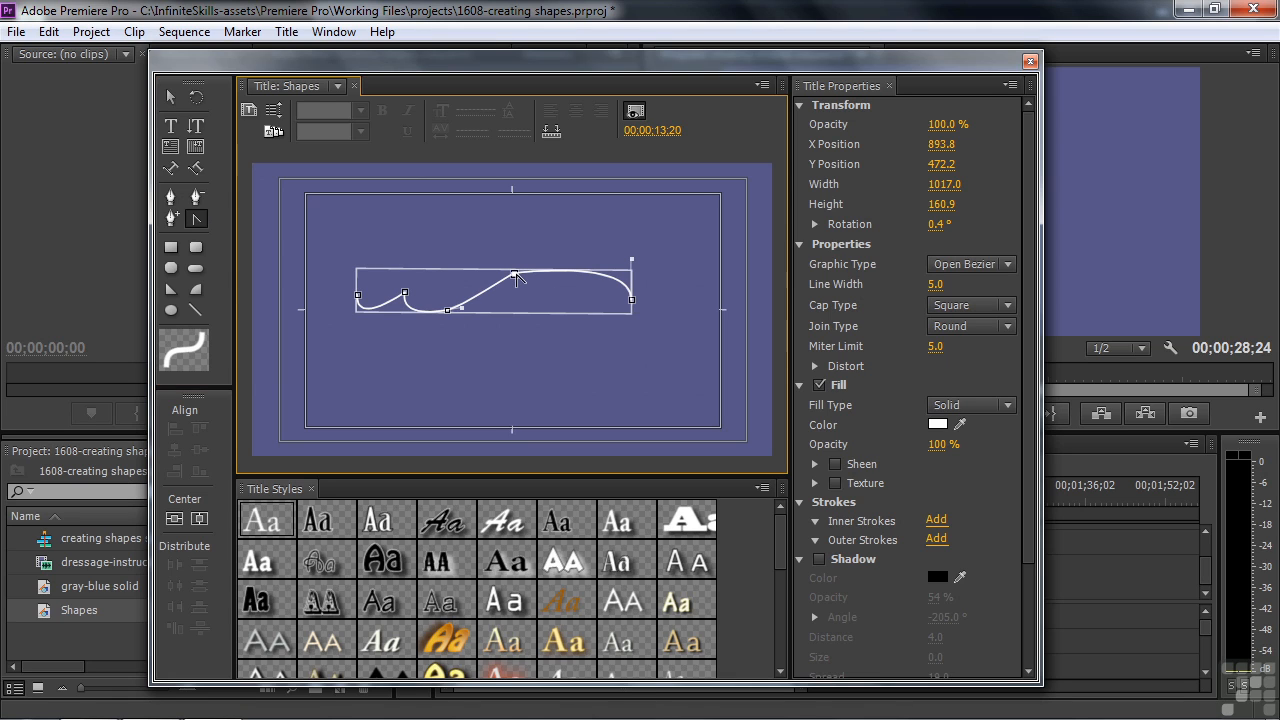
key(p)
drag(514, 274, 493, 240)
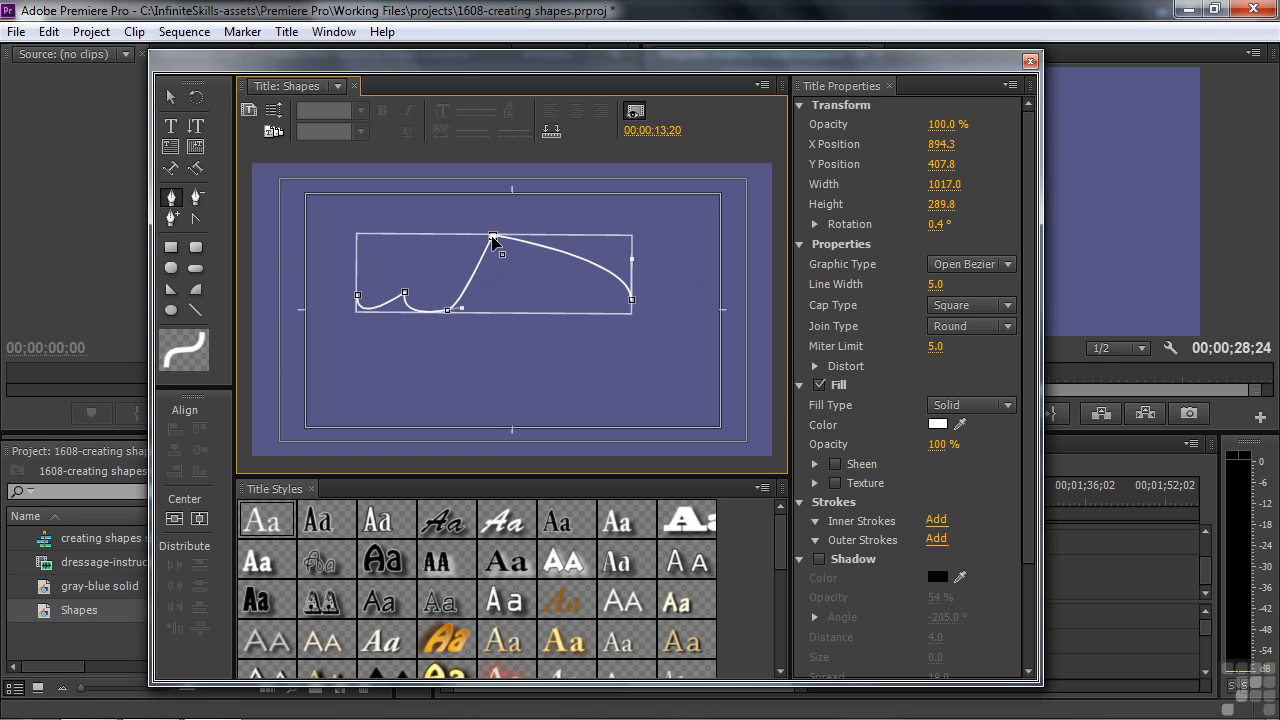
click(493, 239)
- Convert the raised corner point back to a smooth point by pulling out and adjusting its direction handles
click(196, 218)
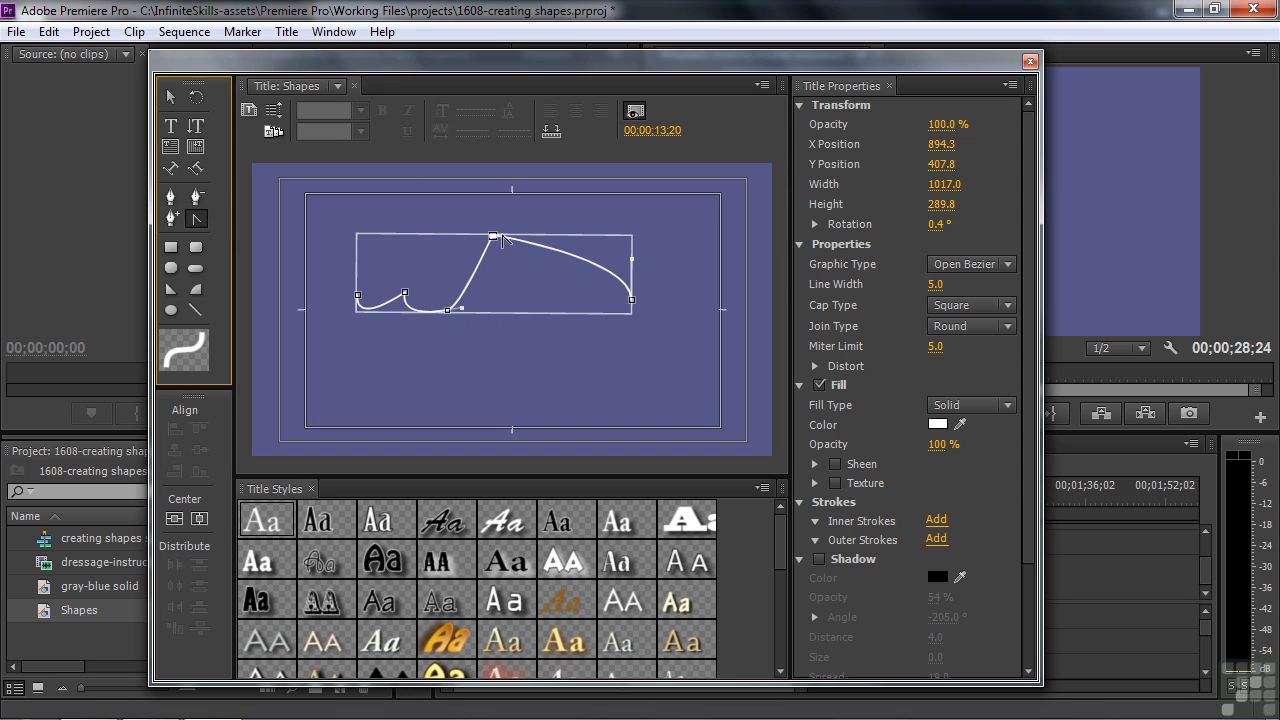
drag(500, 236, 524, 217)
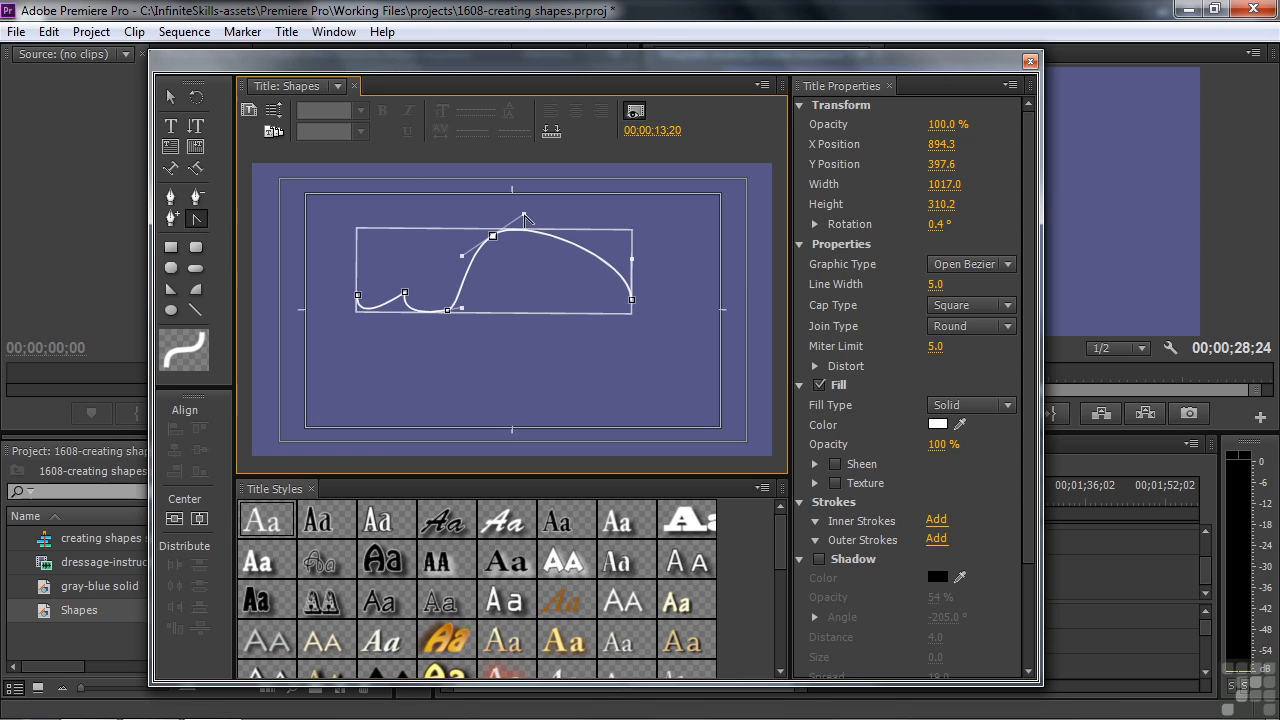
mouse_move(524, 214)
mouse_down()
mouse_move(503, 235)
mouse_move(534, 277)
mouse_move(540, 204)
mouse_move(537, 295)
mouse_move(539, 226)
mouse_up()
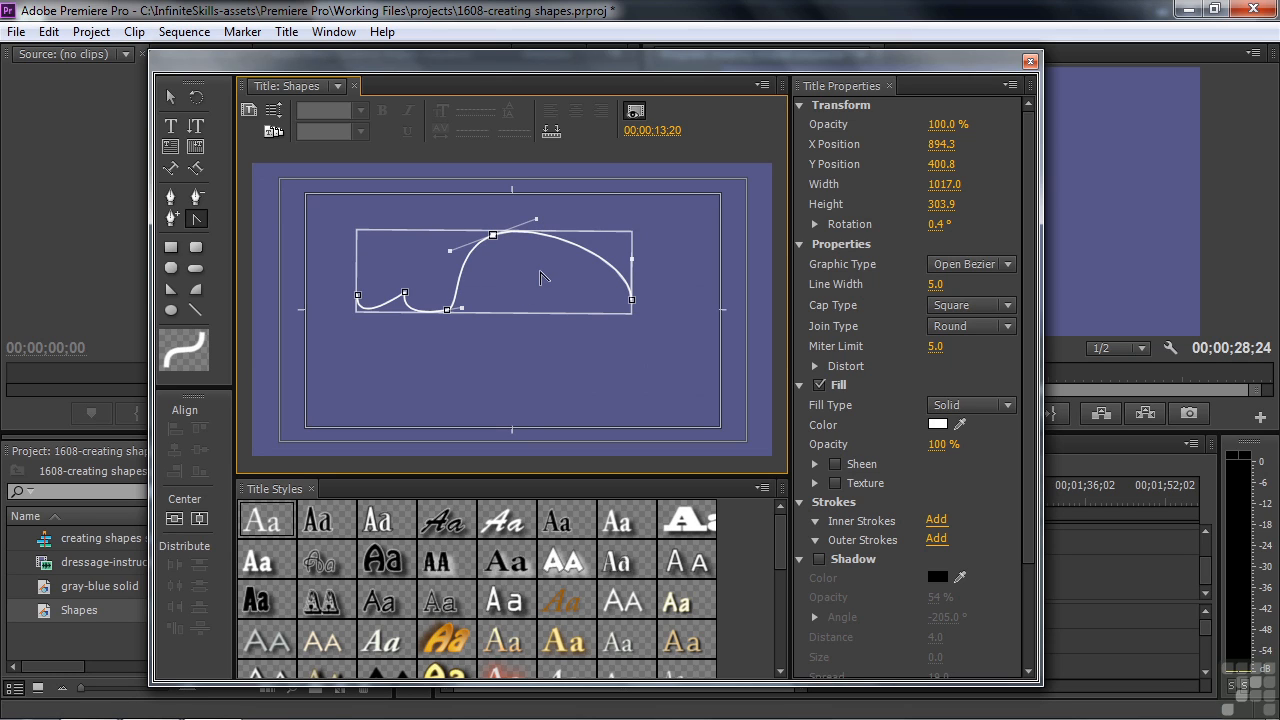
- Delete the curve and set the title's background video timecode to 00;00;15;08
click(170, 97)
click(470, 268)
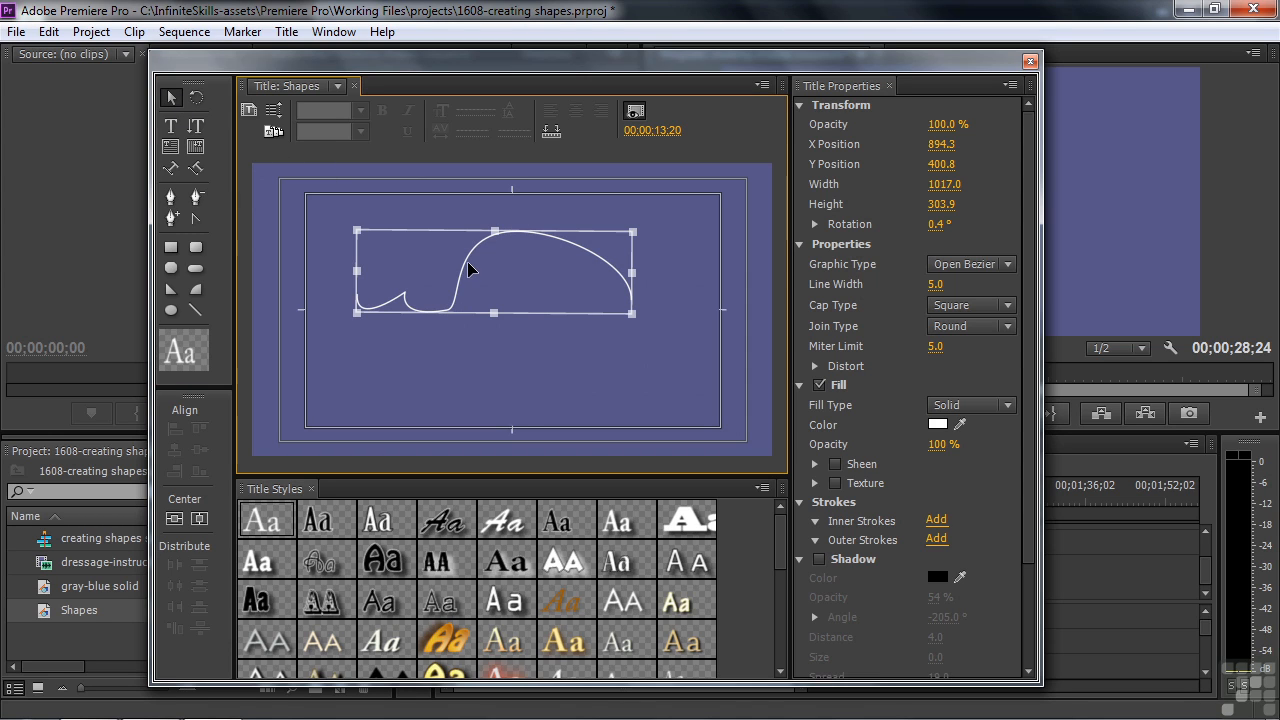
key(Delete)
drag(668, 132, 698, 132)
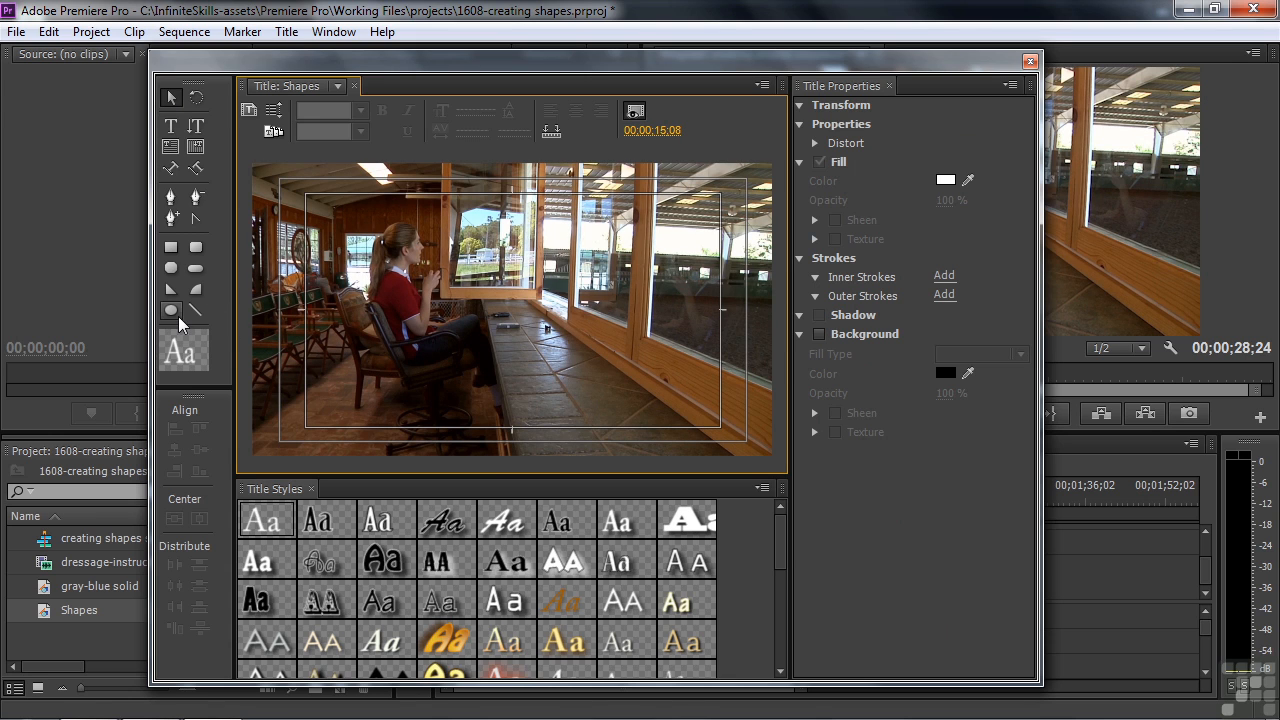
- Try covering the seated woman with an ellipse about 337 wide and 477 high, and delete the ellipse
click(176, 313)
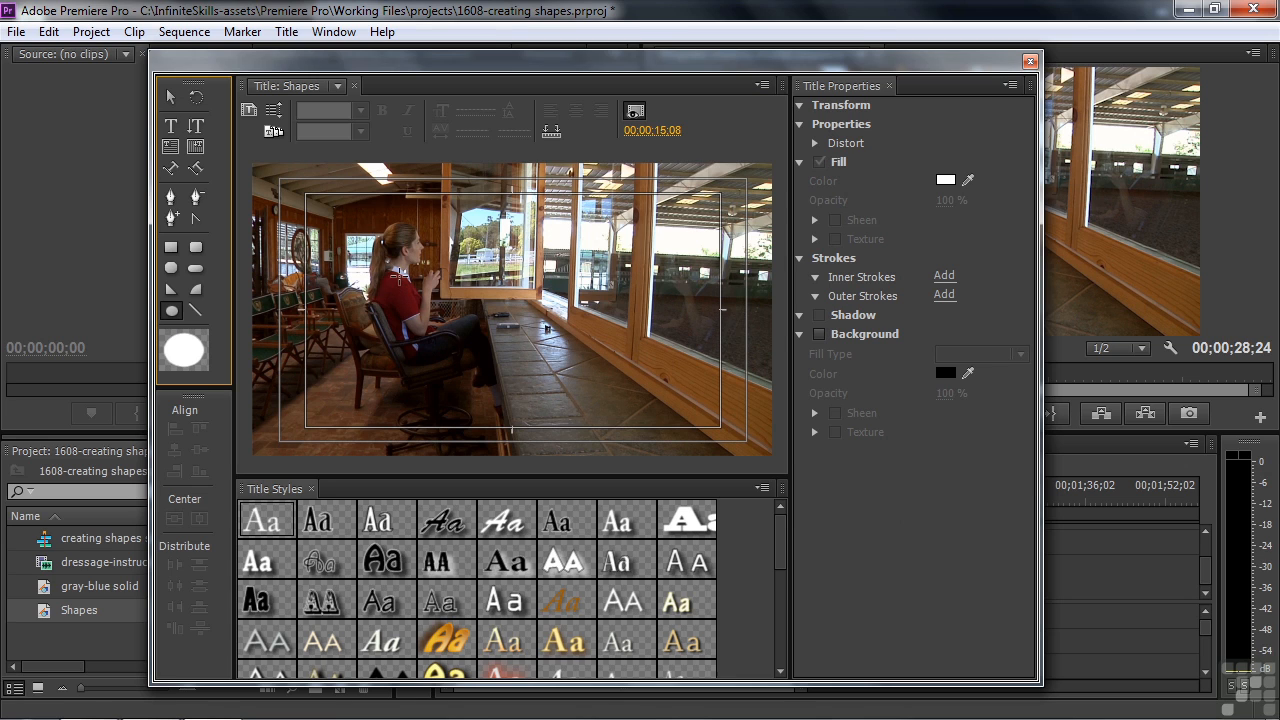
drag(377, 236, 466, 364)
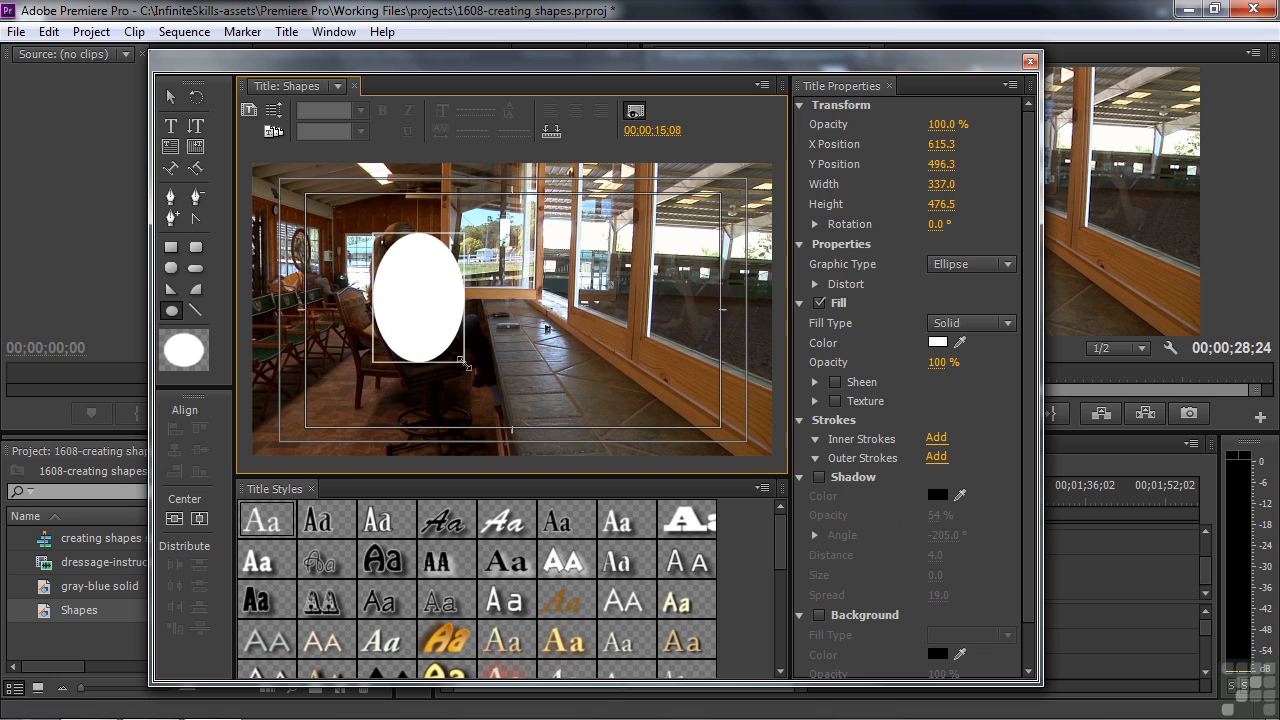
drag(432, 313, 423, 300)
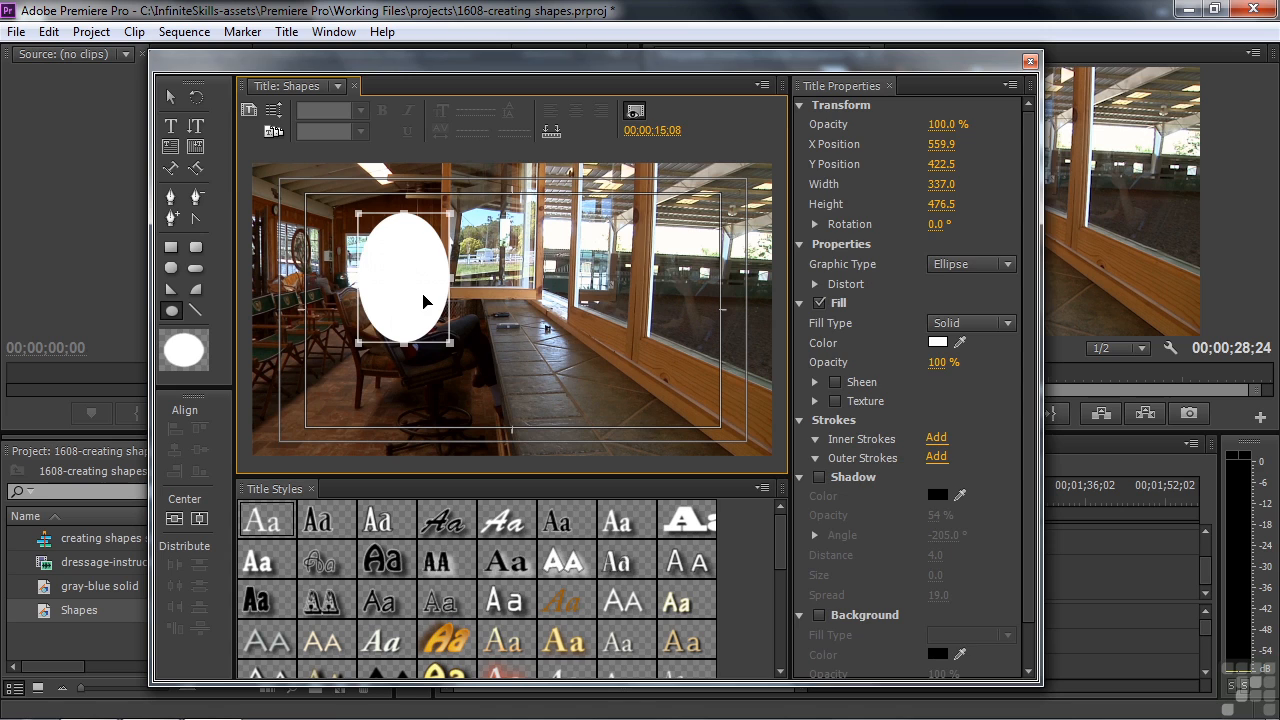
key(Delete)
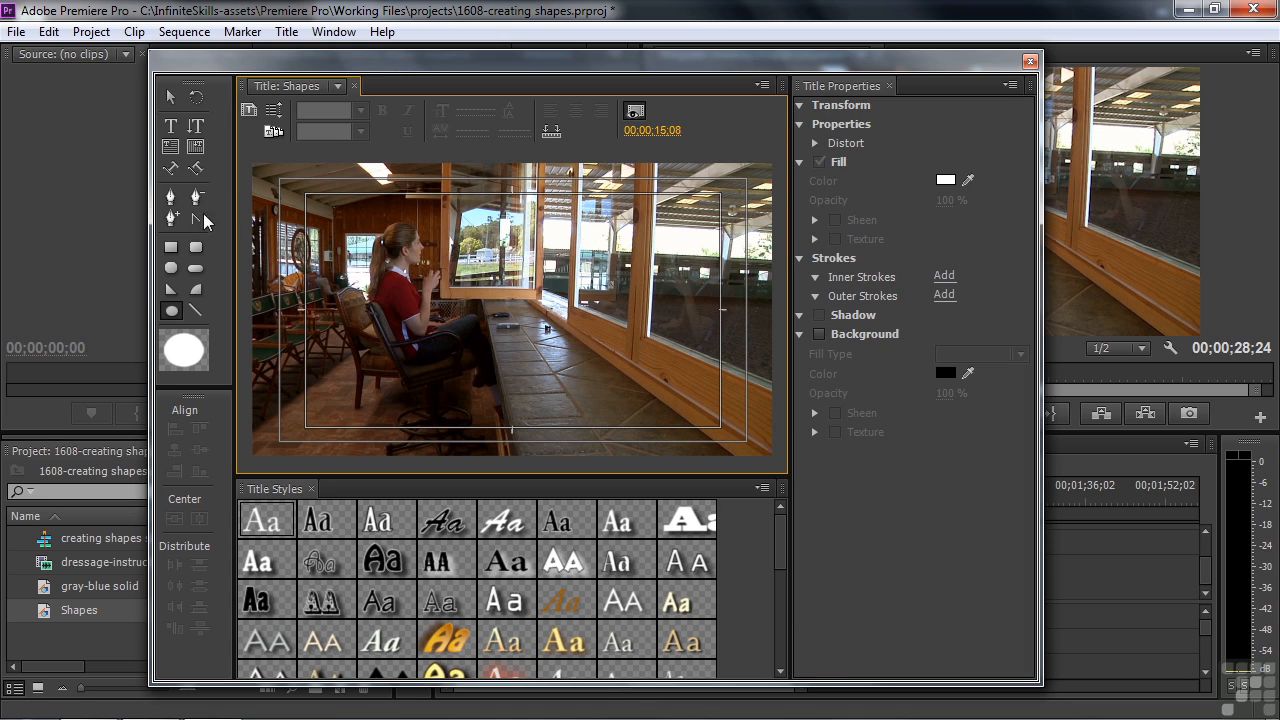
- Trace a closed Bezier outline about 373 wide and 614 high around the seated woman with the Pen tool
click(172, 198)
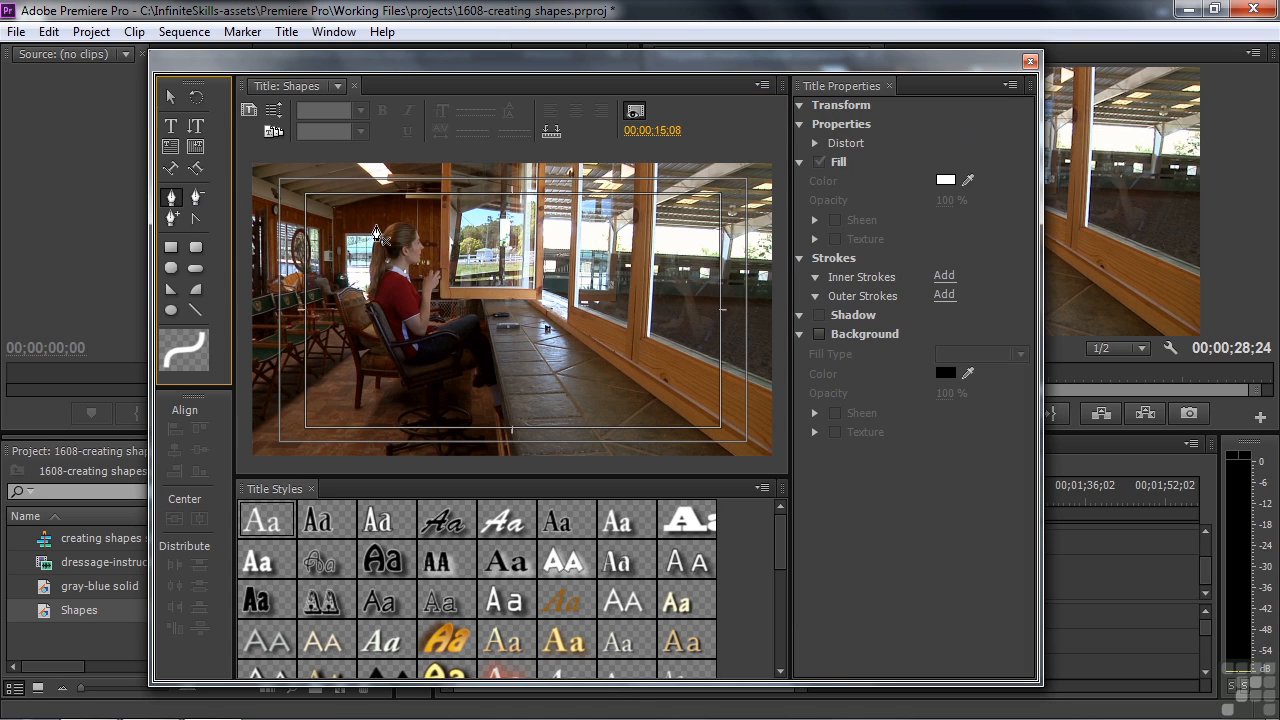
mouse_move(376, 228)
mouse_down()
mouse_move(369, 320)
mouse_move(381, 362)
mouse_move(418, 385)
mouse_move(450, 358)
mouse_move(452, 245)
mouse_move(413, 212)
mouse_move(386, 217)
mouse_up()
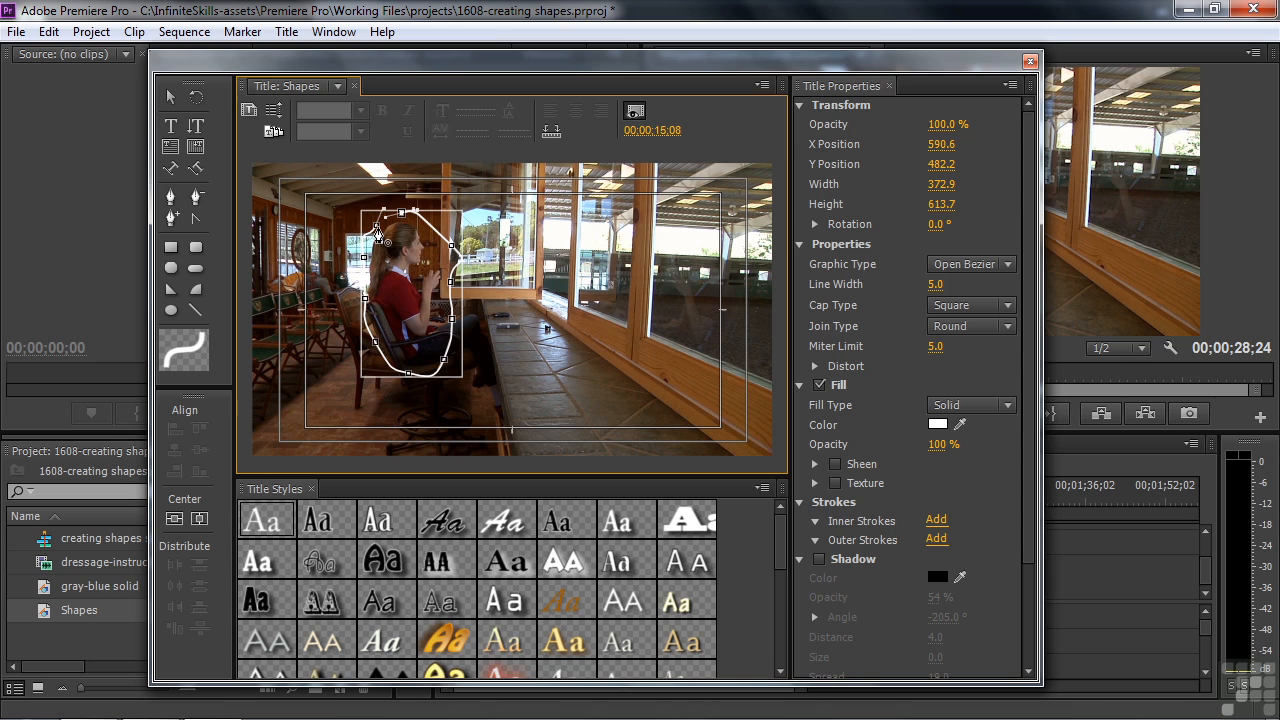
click(377, 231)
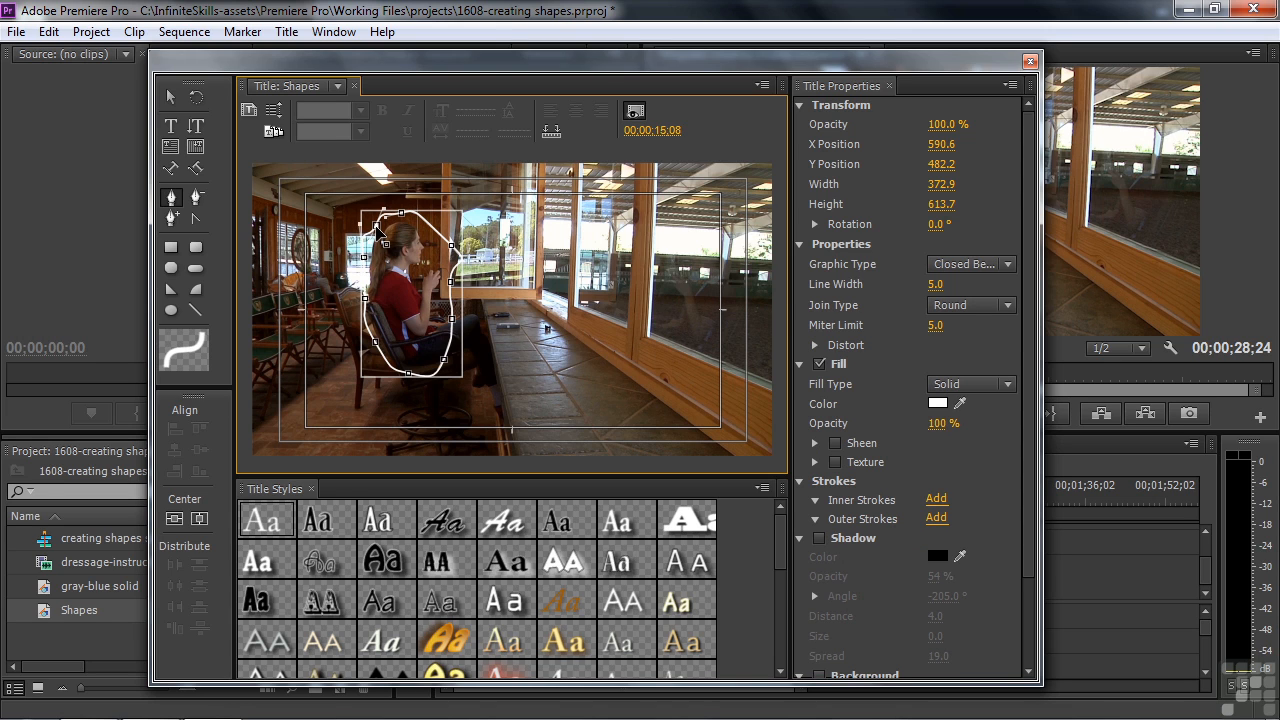
- Change the outline's graphic type to Filled Bezier, and preview a 66% fill opacity before restoring it to 100%
click(1008, 264)
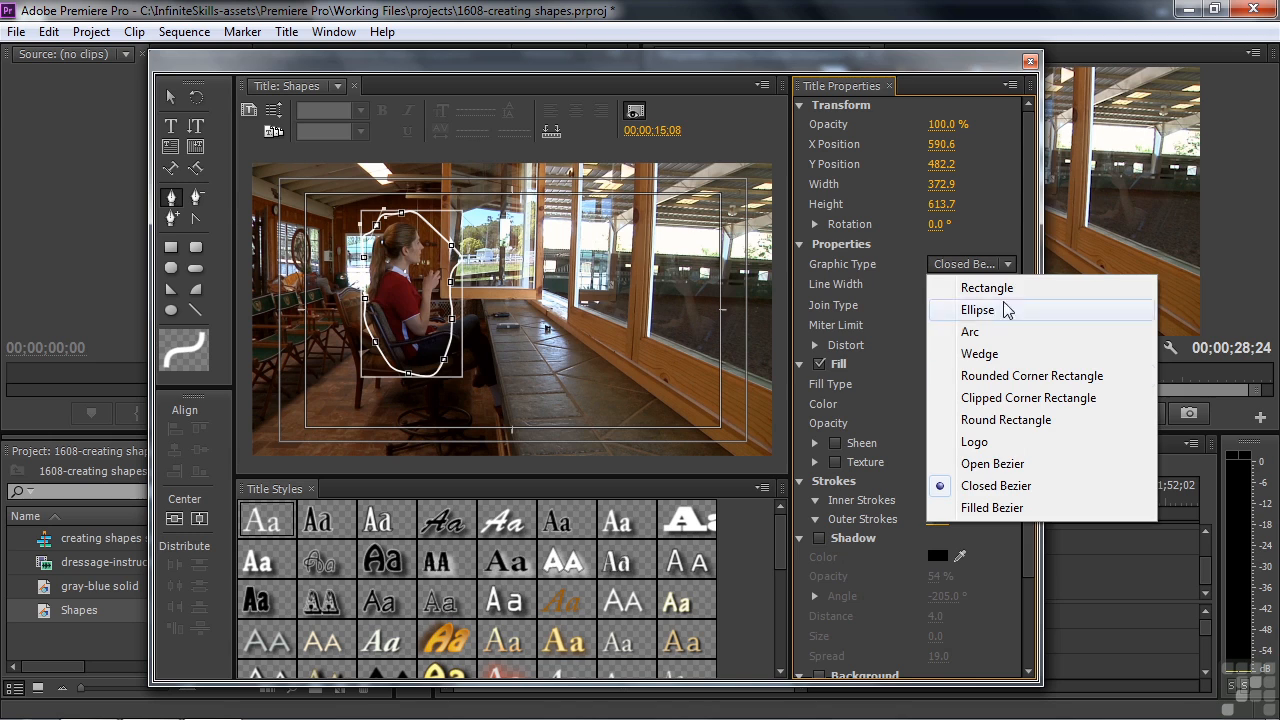
click(1006, 508)
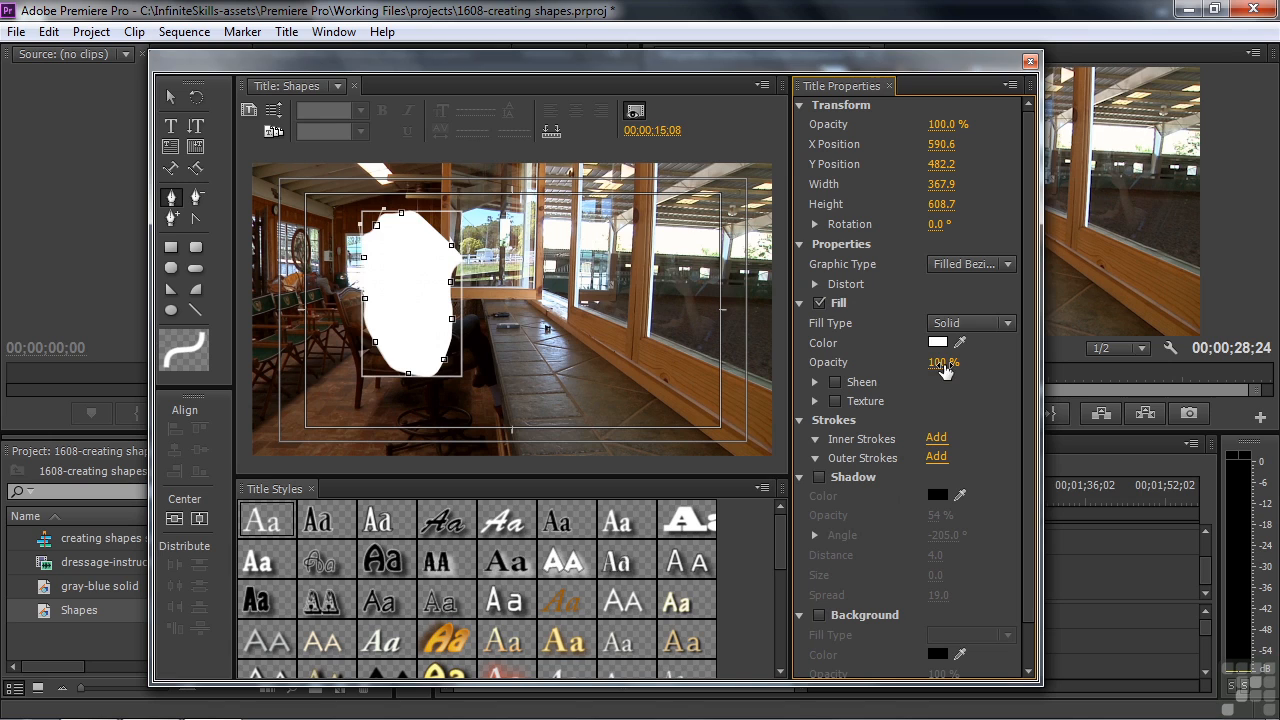
drag(945, 370, 911, 370)
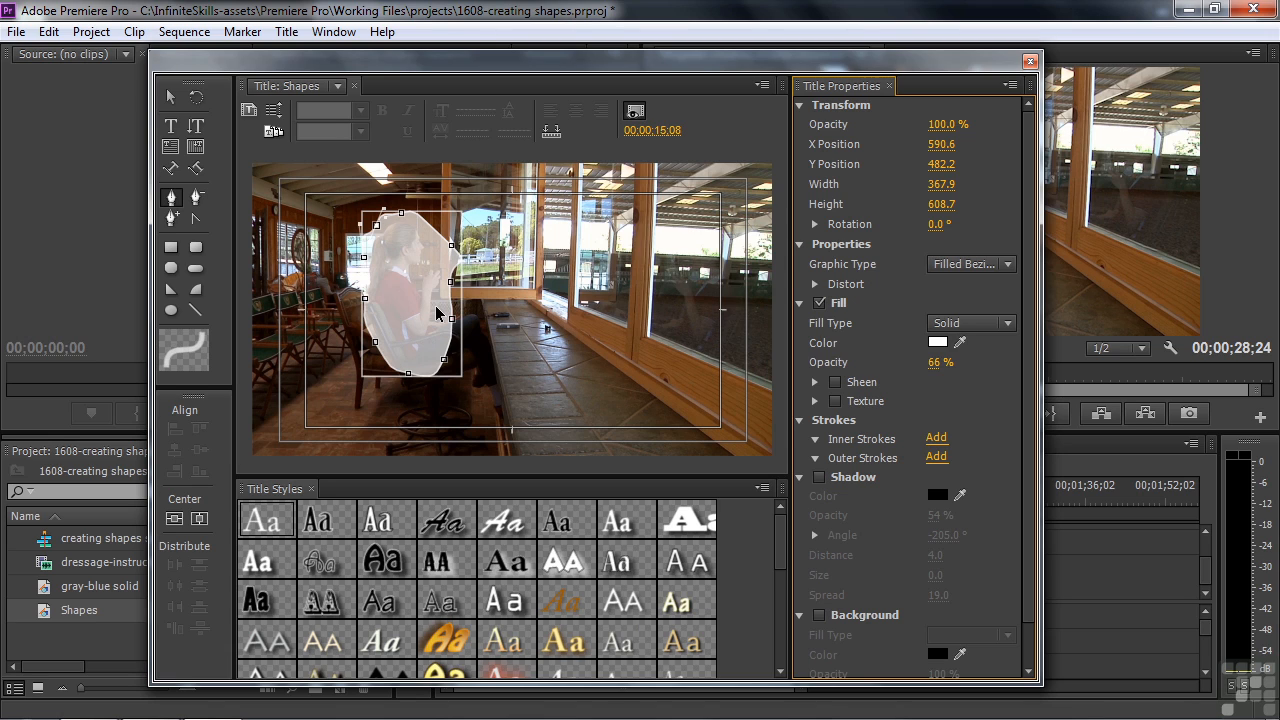
drag(941, 364, 975, 364)
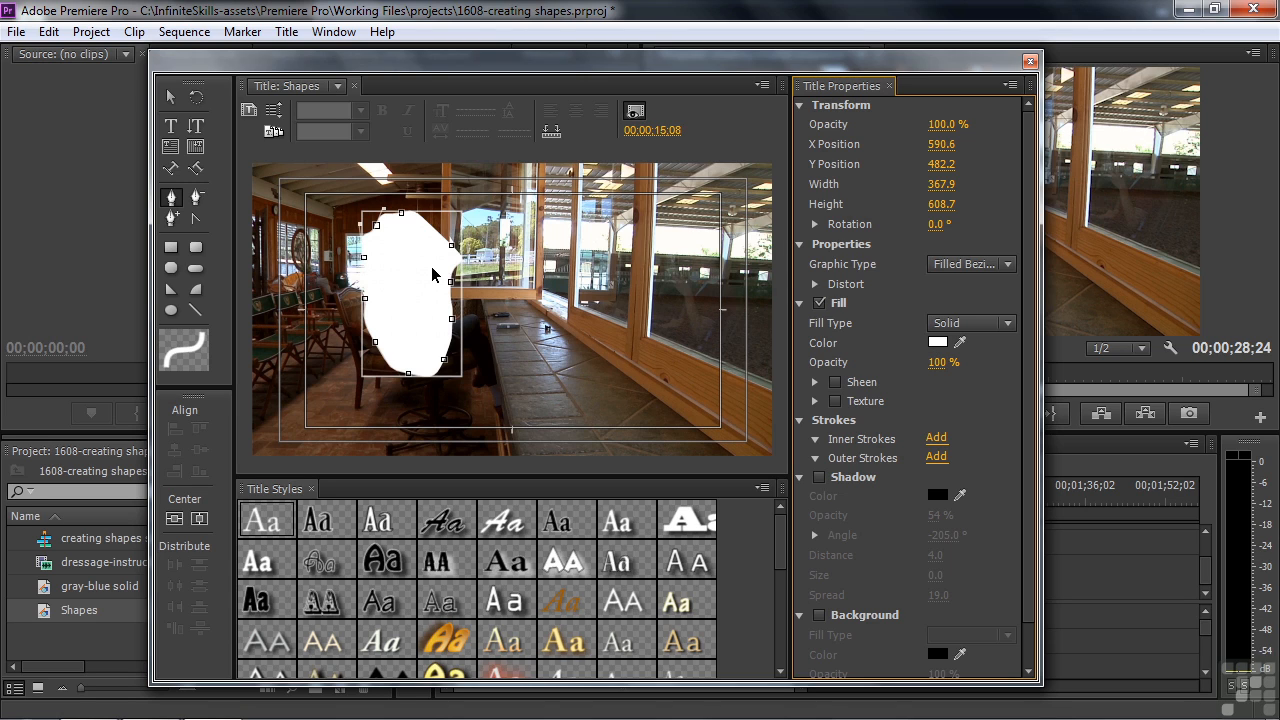
- Close the Titler and place the Shapes title on Video 3 above the dressage-instructor clip
click(1031, 62)
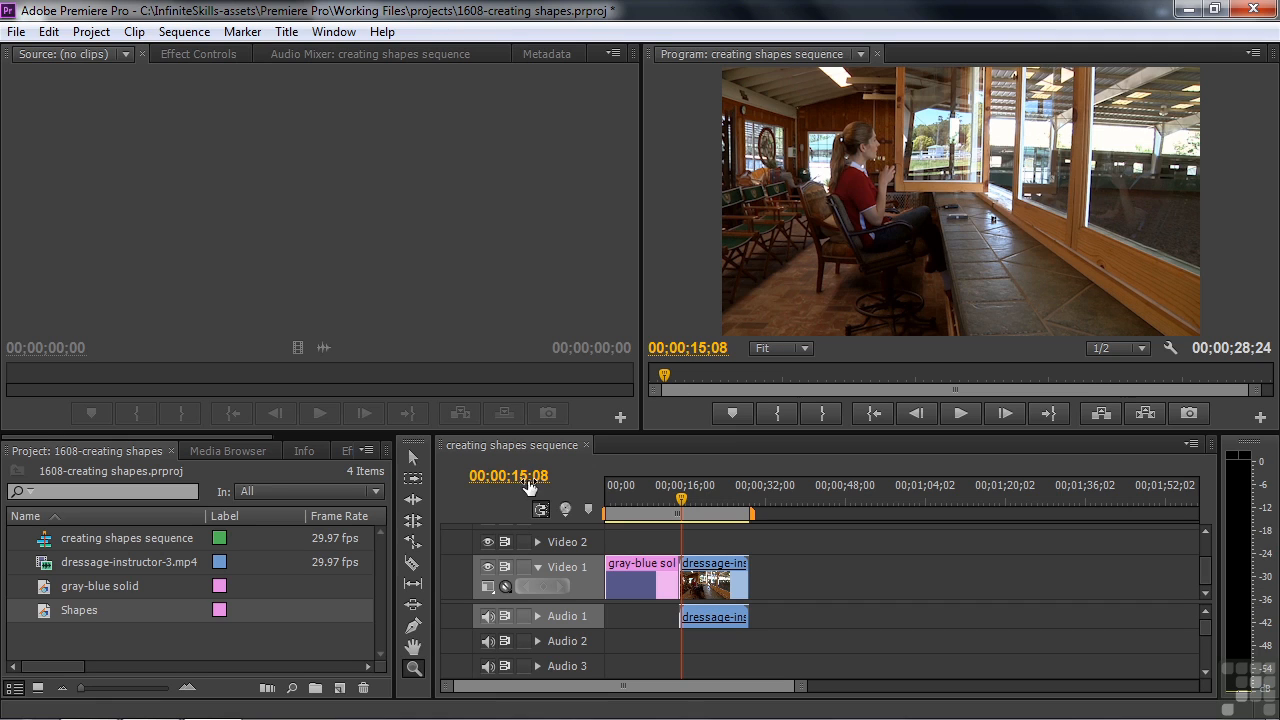
click(413, 457)
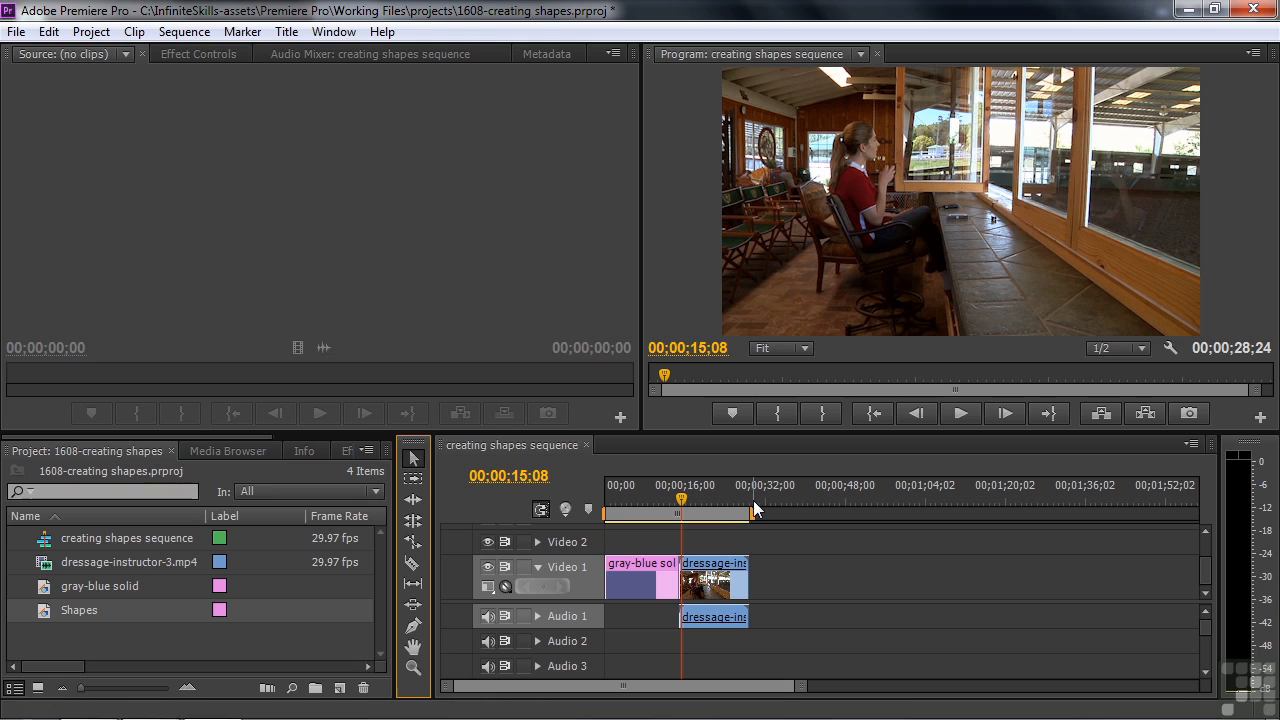
drag(1206, 602, 1205, 632)
drag(54, 606, 746, 548)
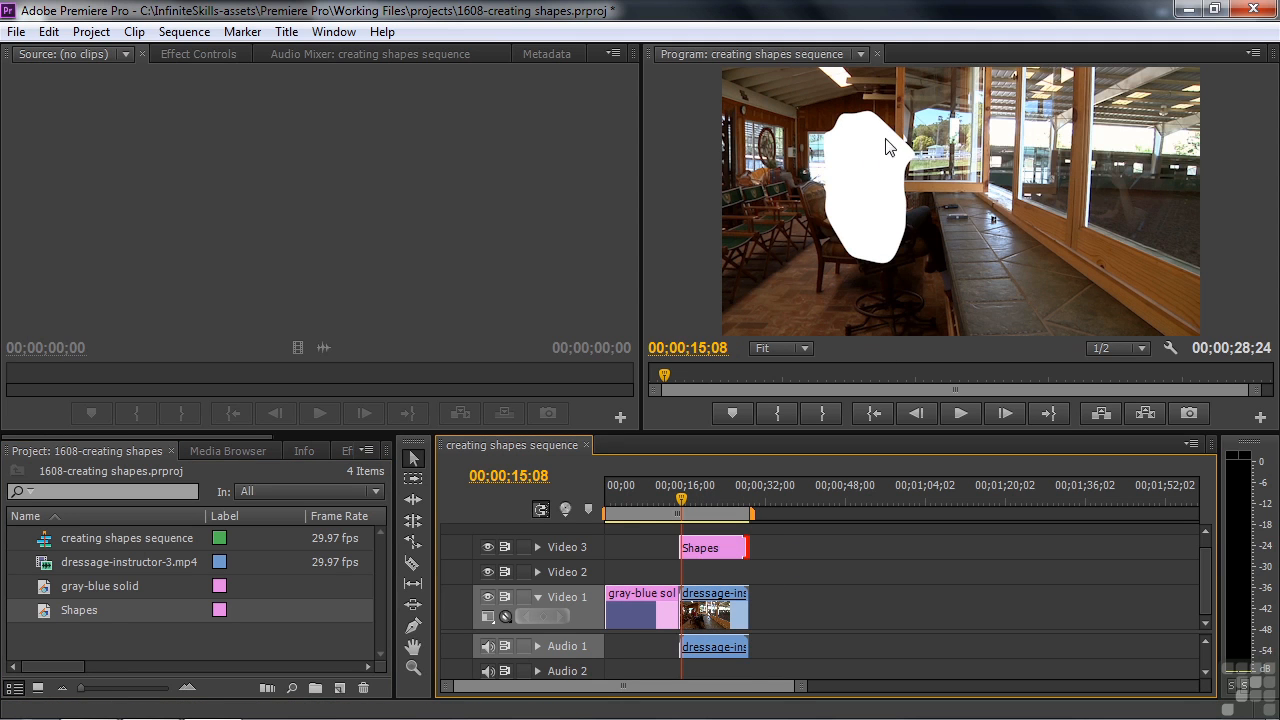
- Duplicate the dressage-instructor clip's video onto Video 2 directly above the original, and select the copy
click(714, 608)
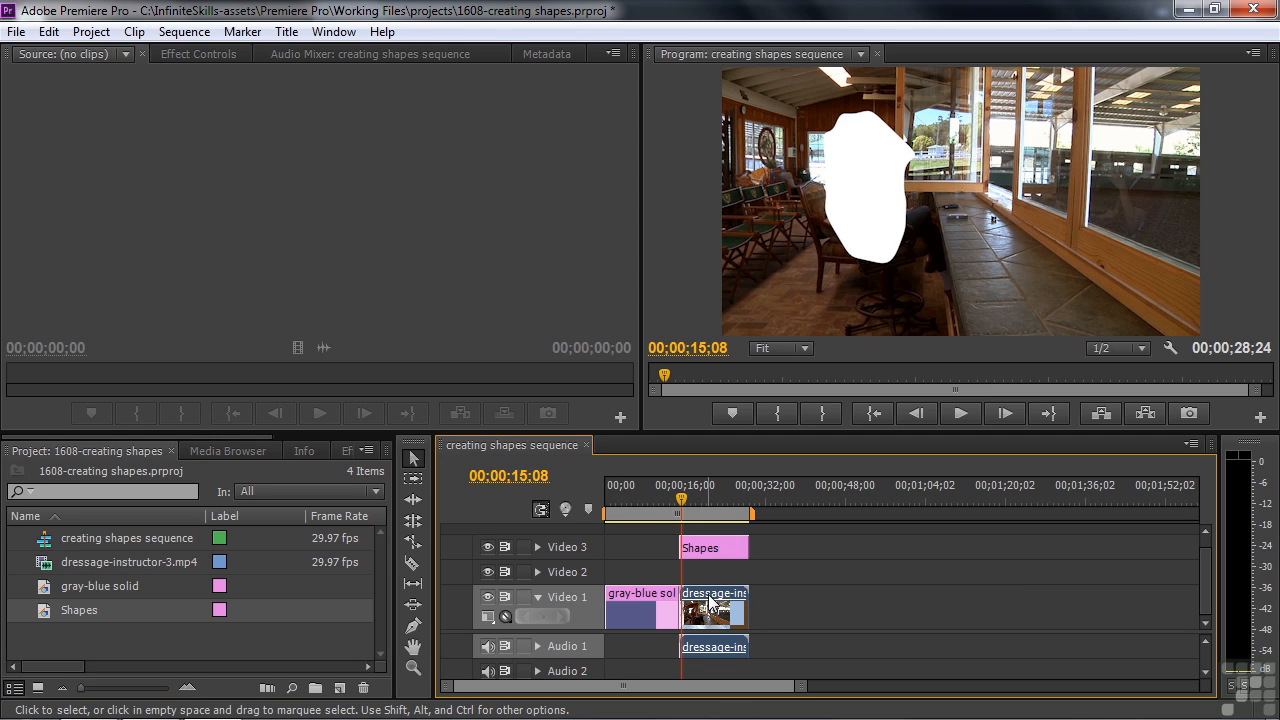
drag(712, 600, 710, 587)
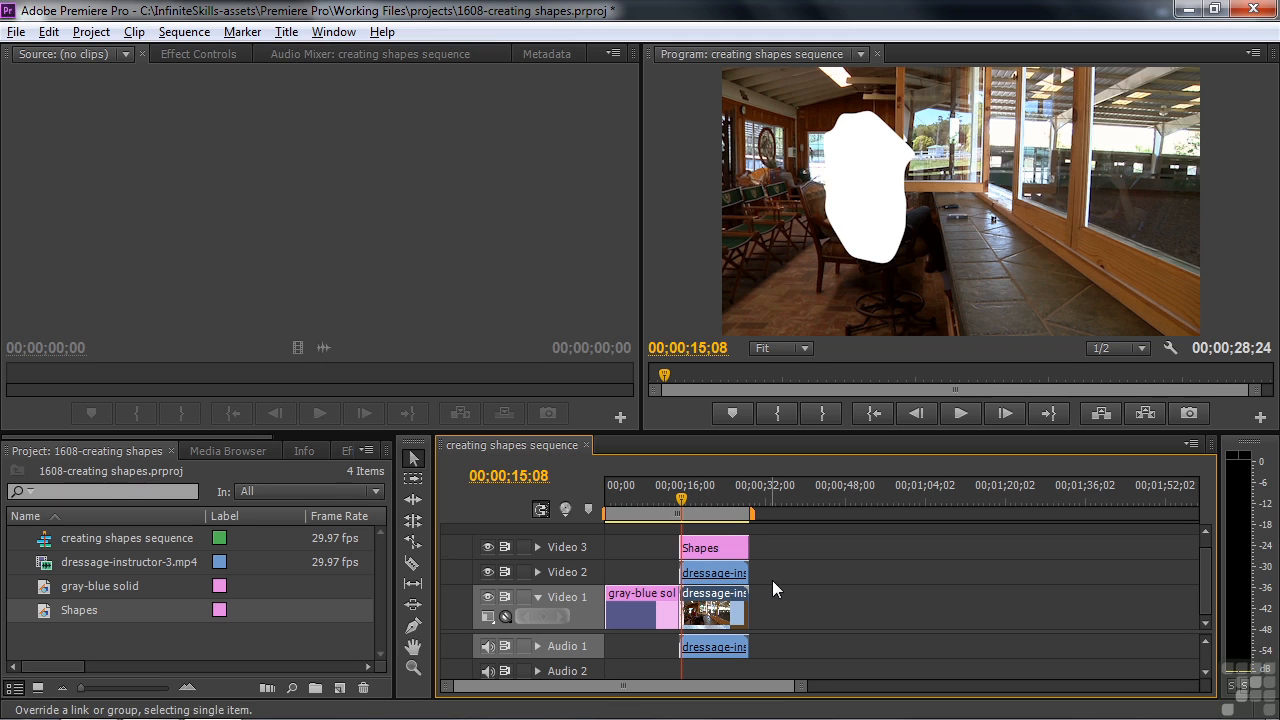
click(719, 575)
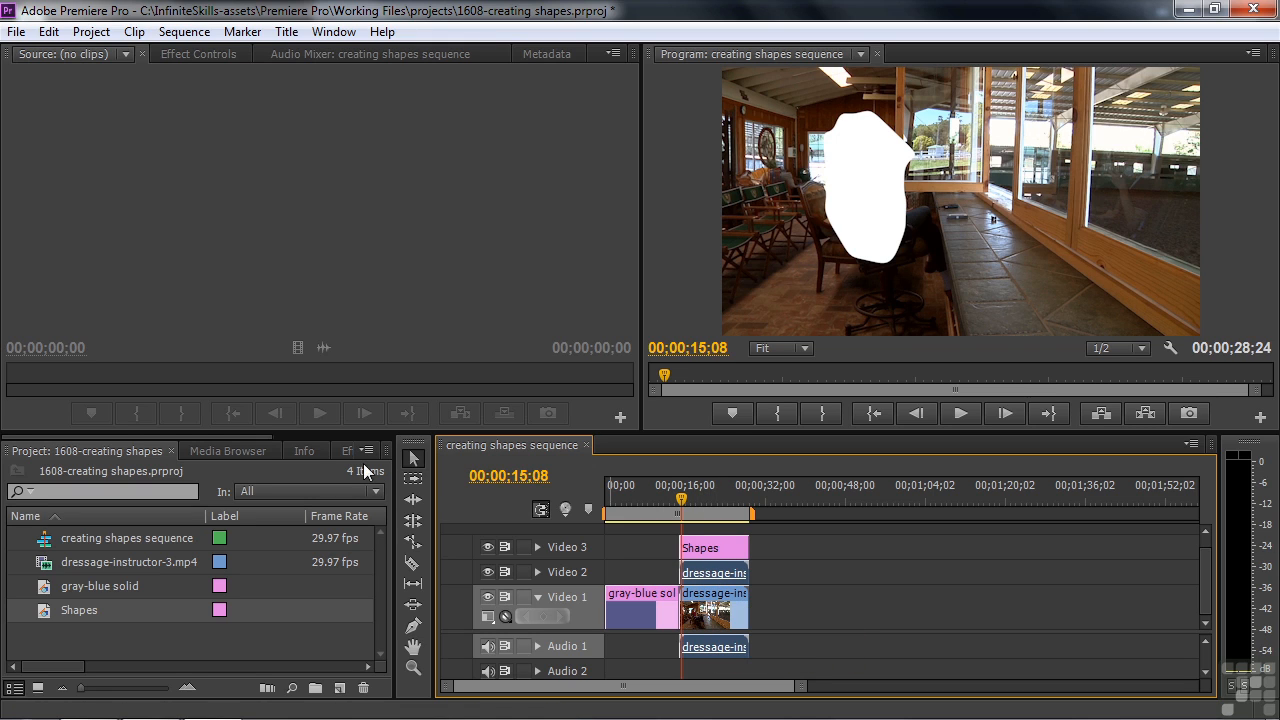
- Apply the Track Matte Key effect from the Color Correction bin to the duplicated dressage-instructor clip on Video 2
drag(264, 439, 340, 442)
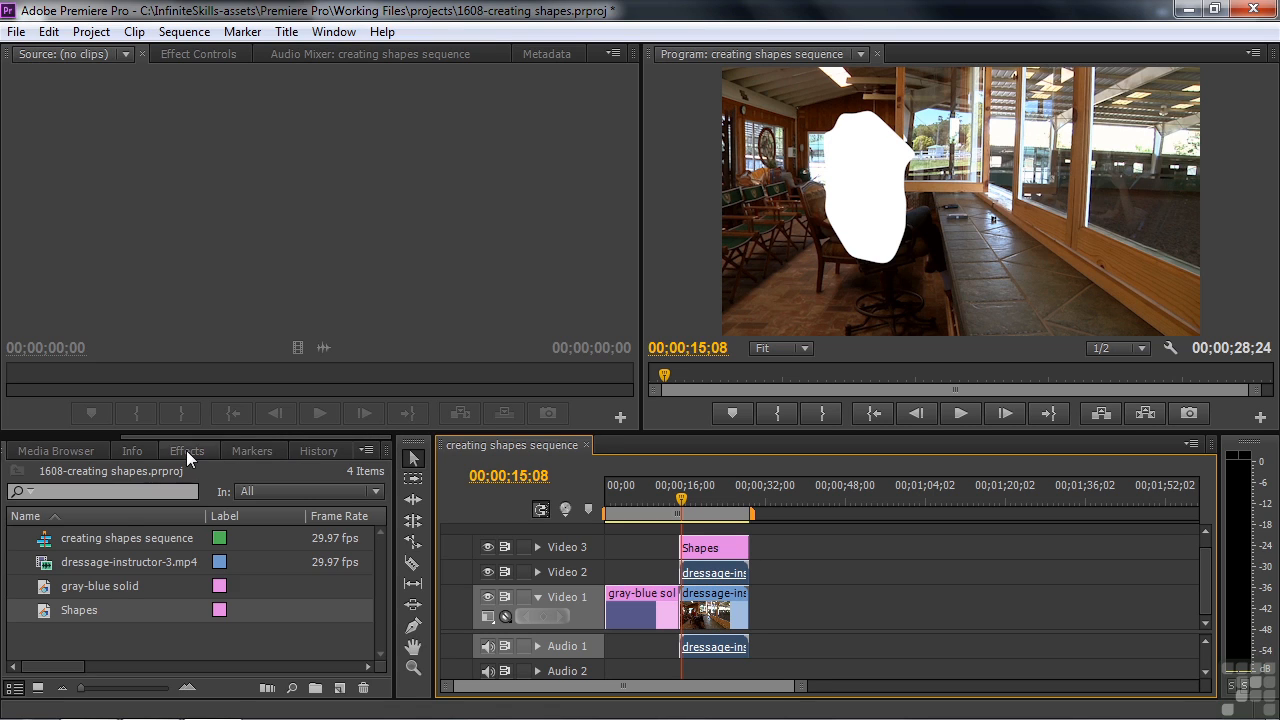
click(187, 451)
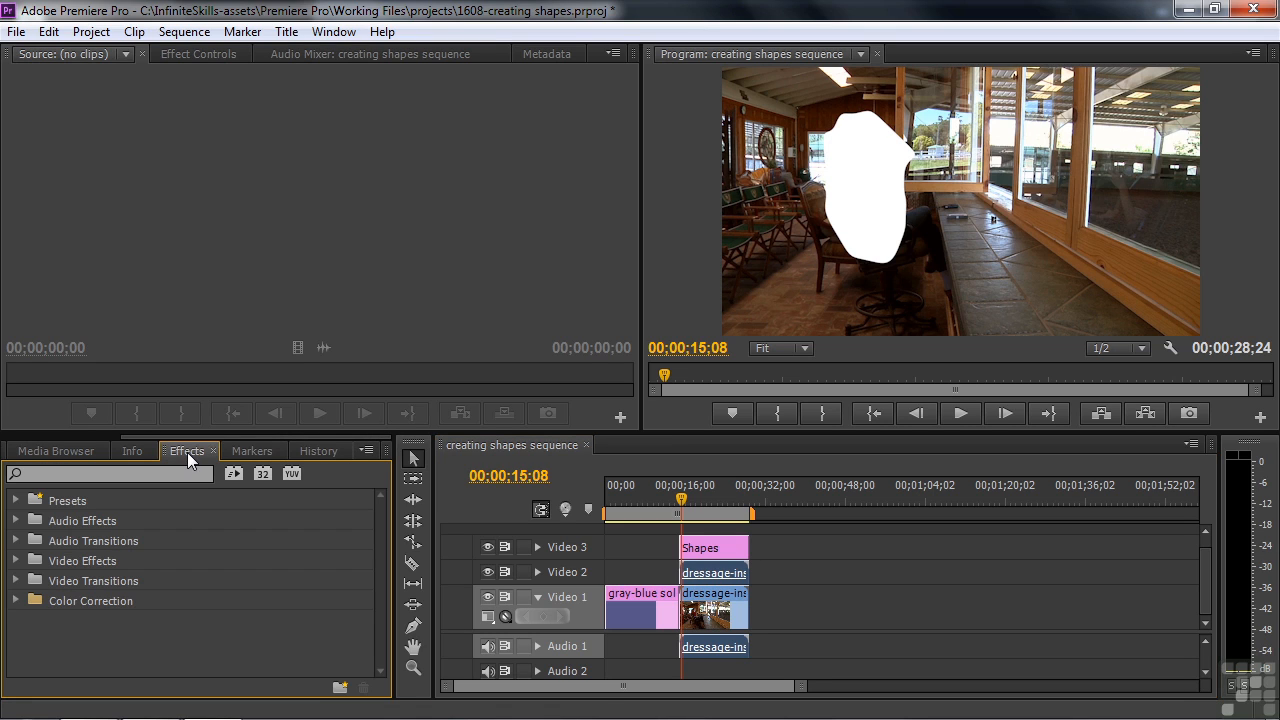
click(15, 601)
drag(383, 547, 373, 643)
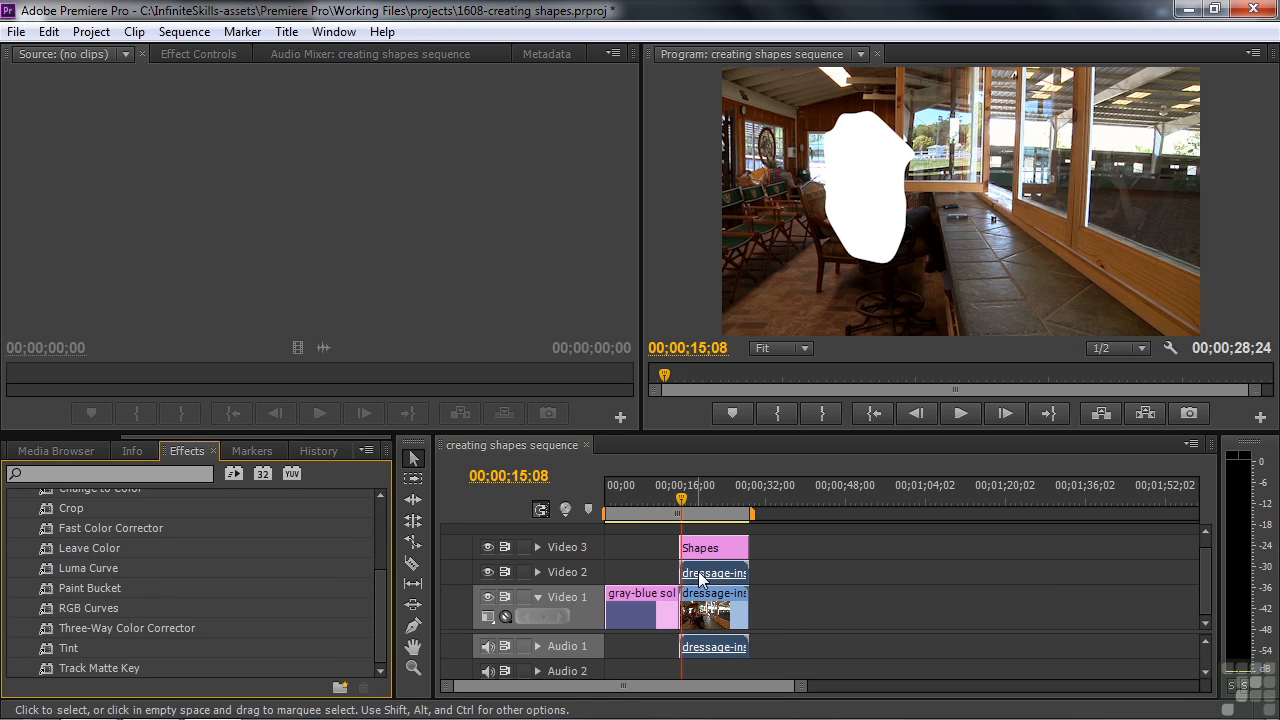
drag(48, 672, 728, 578)
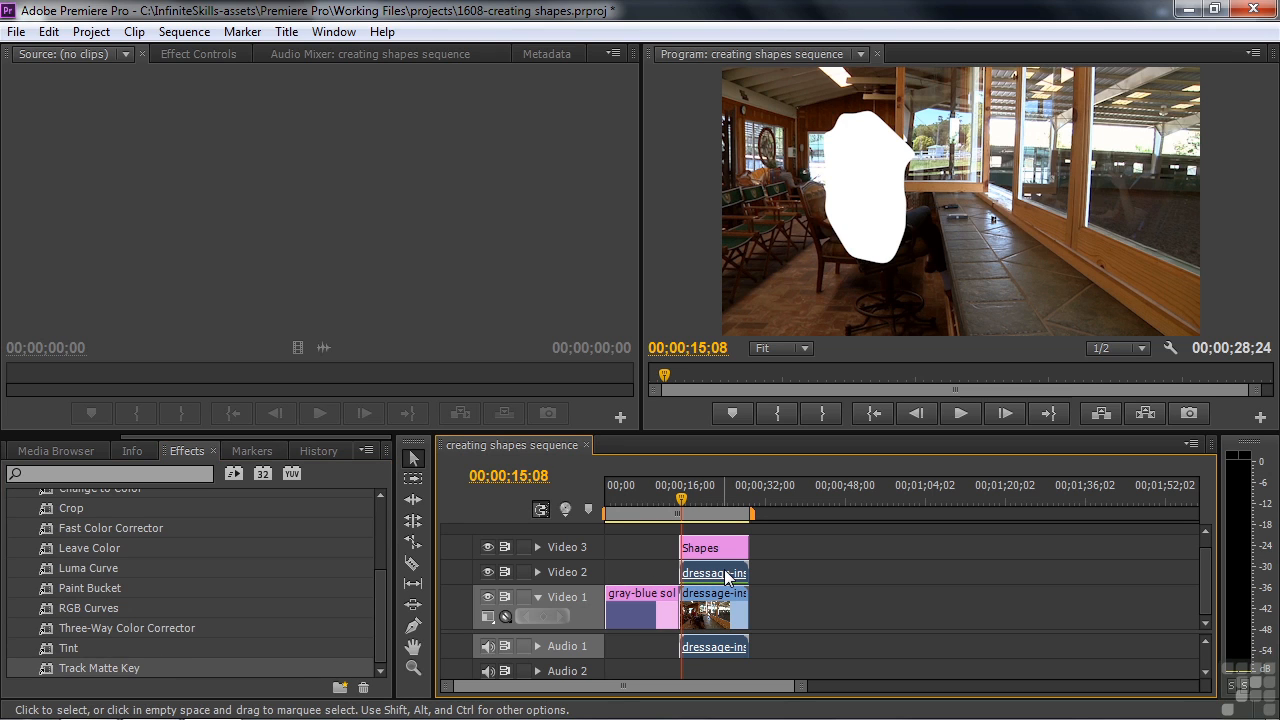
- Set the Track Matte Key's matte to Video 3 and composite using Matte Luma
click(192, 51)
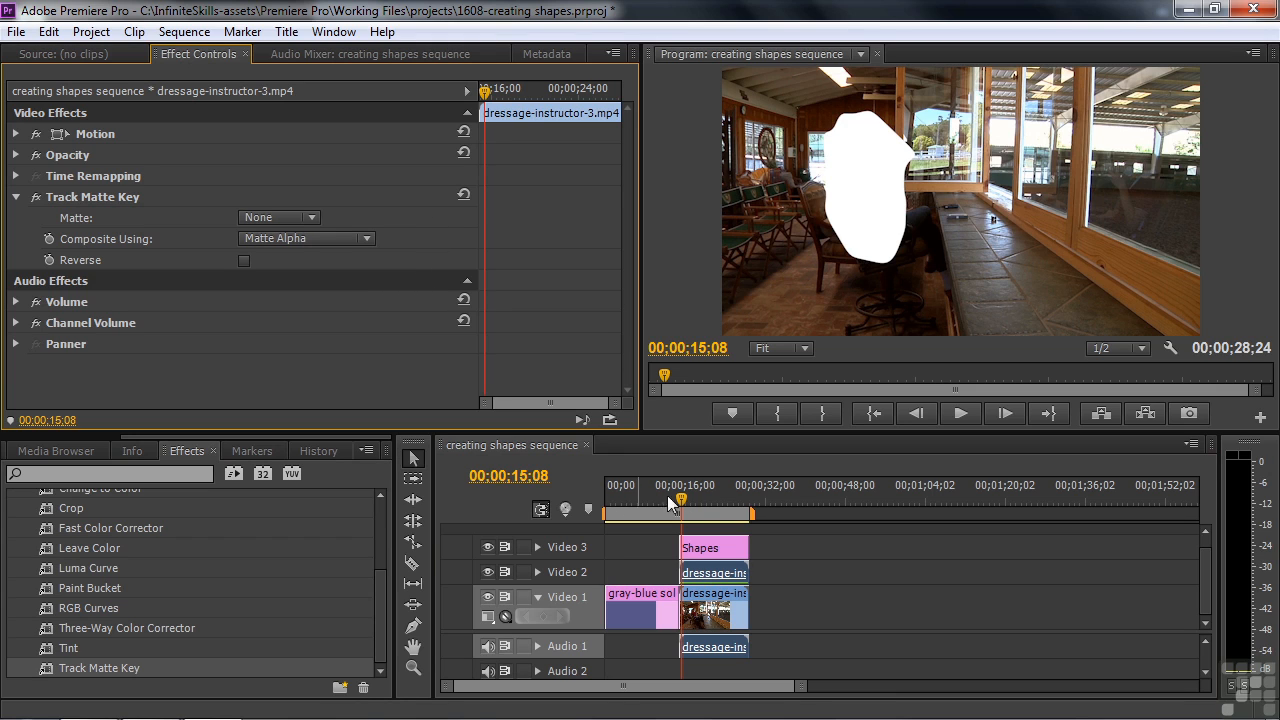
click(311, 216)
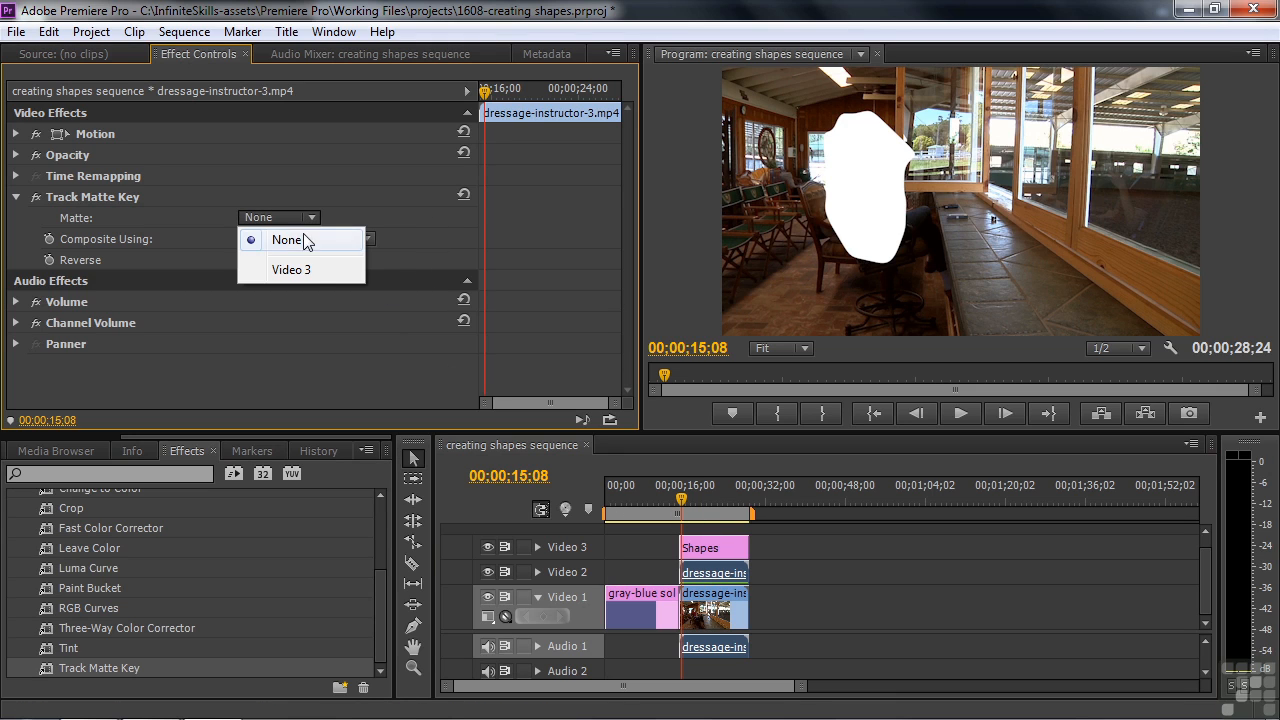
click(305, 271)
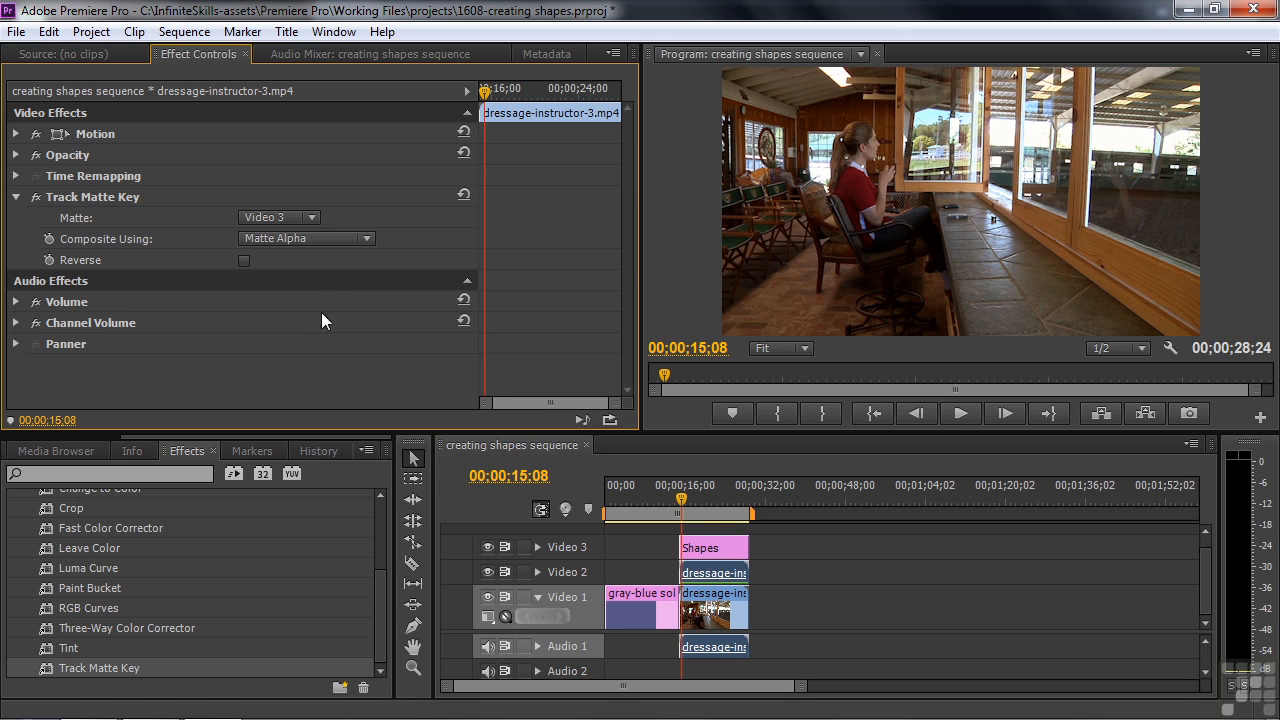
click(366, 238)
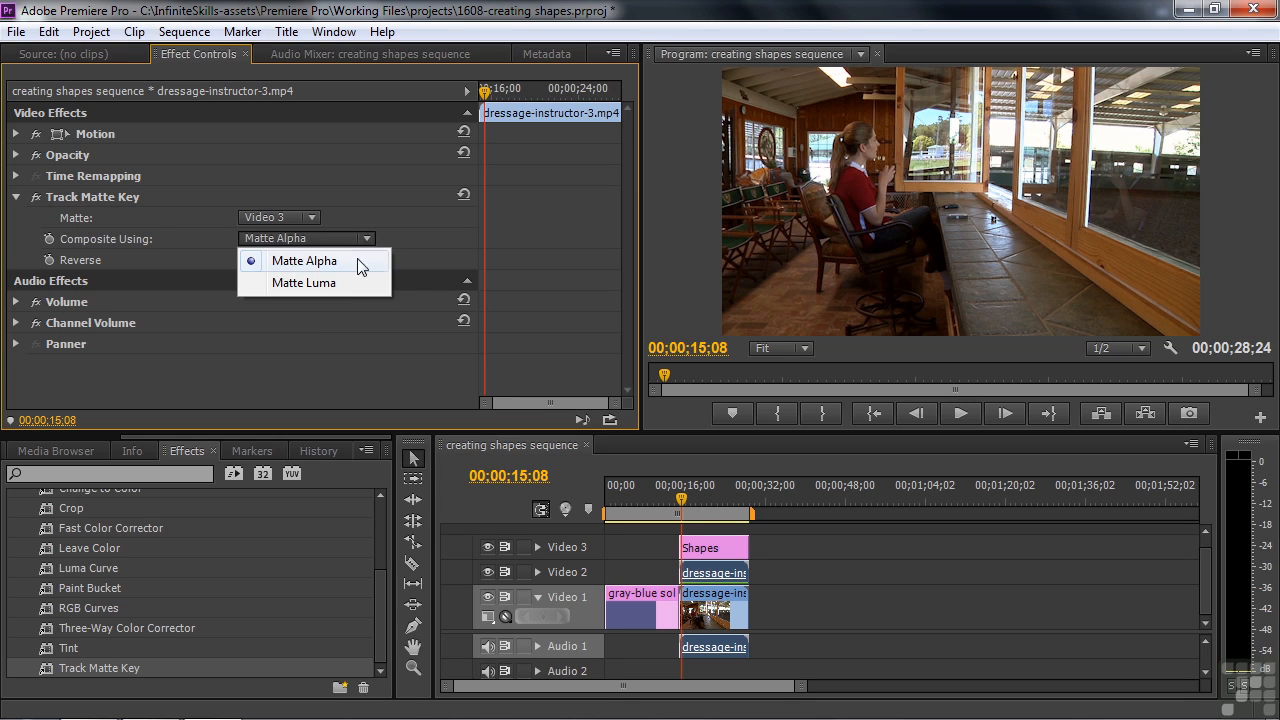
click(345, 287)
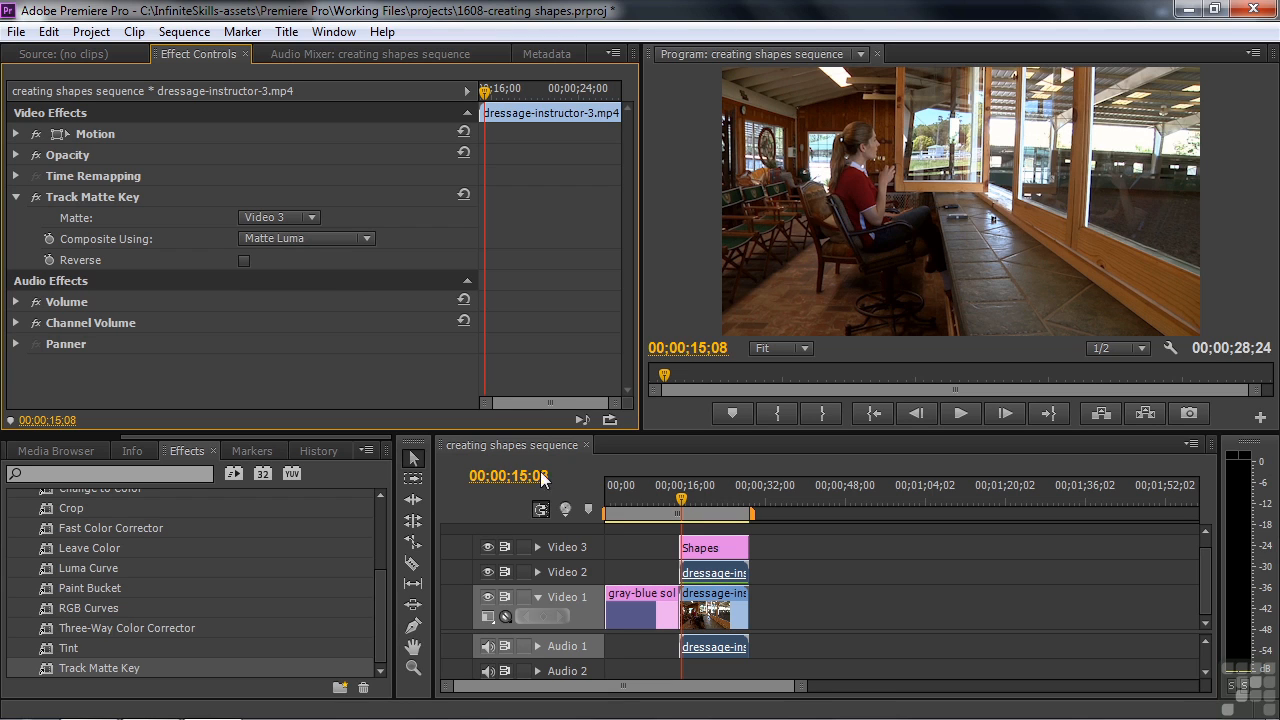
- Add a Luma Curve to the dressage-instructor clip on Video 1 and darken it by lowering the white point and crushing the blacks
click(710, 600)
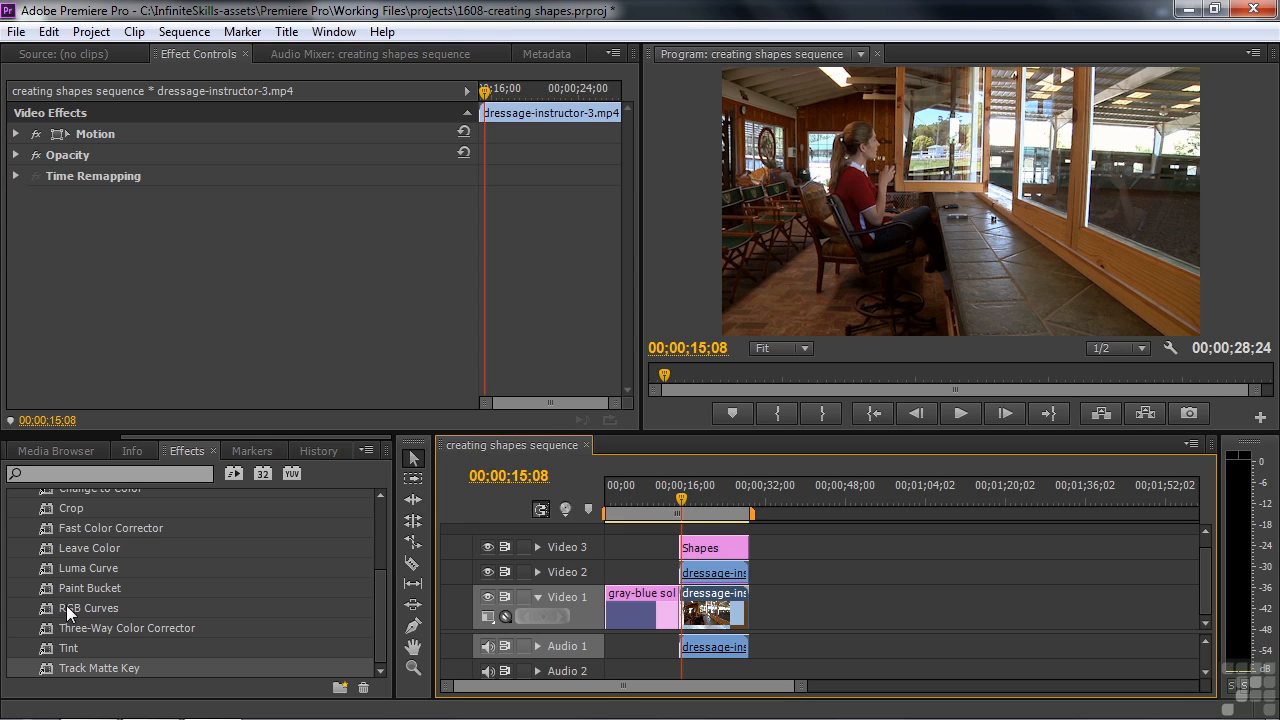
double_click(46, 572)
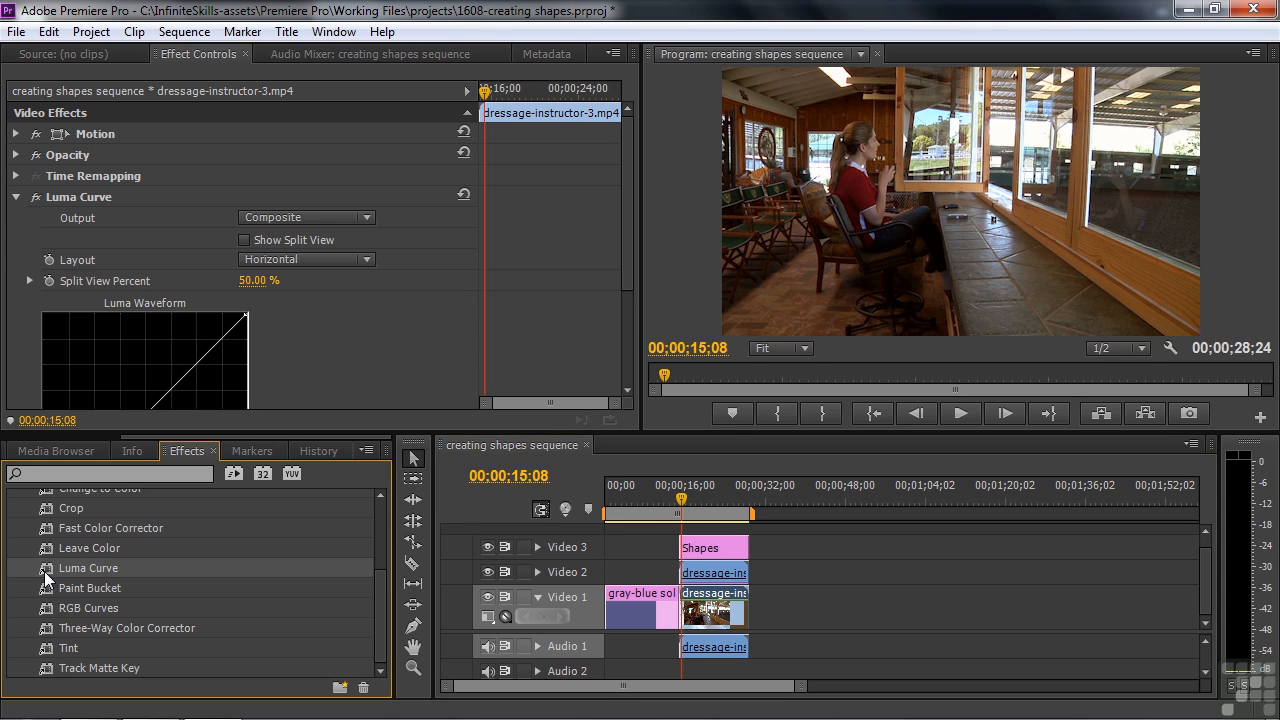
drag(246, 315, 246, 368)
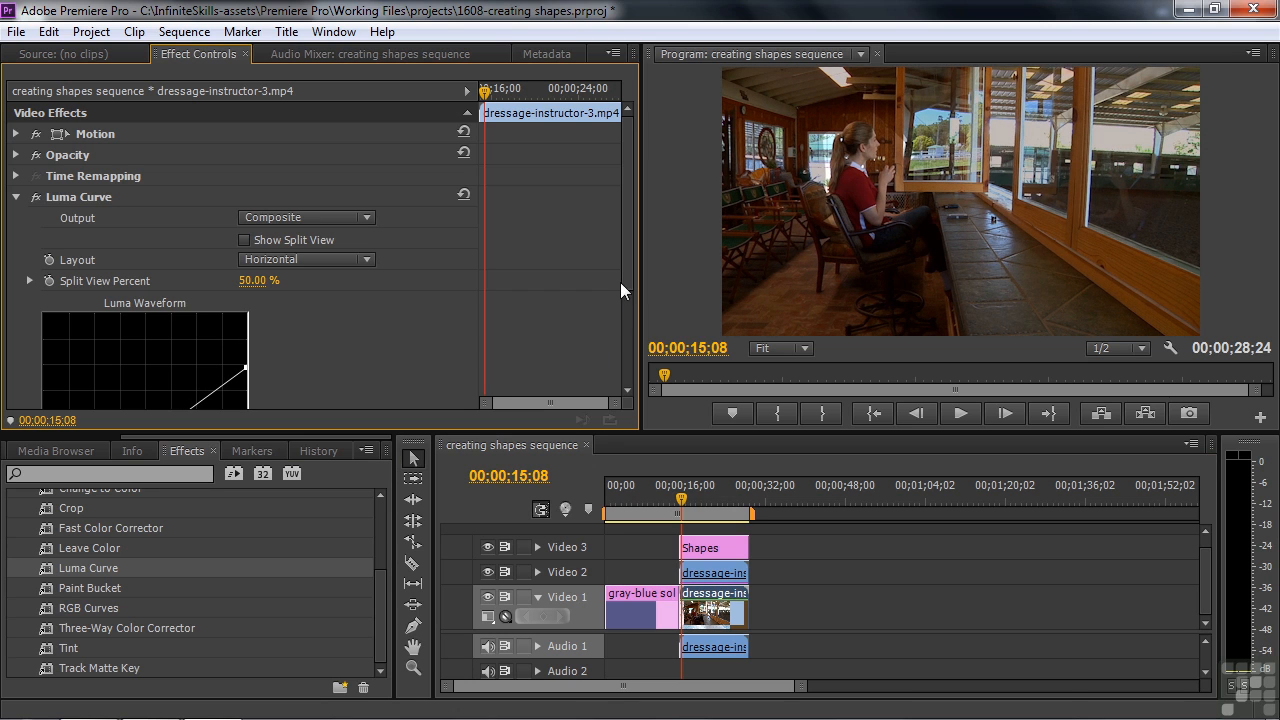
scroll(622, 265, down, 4)
drag(45, 353, 68, 370)
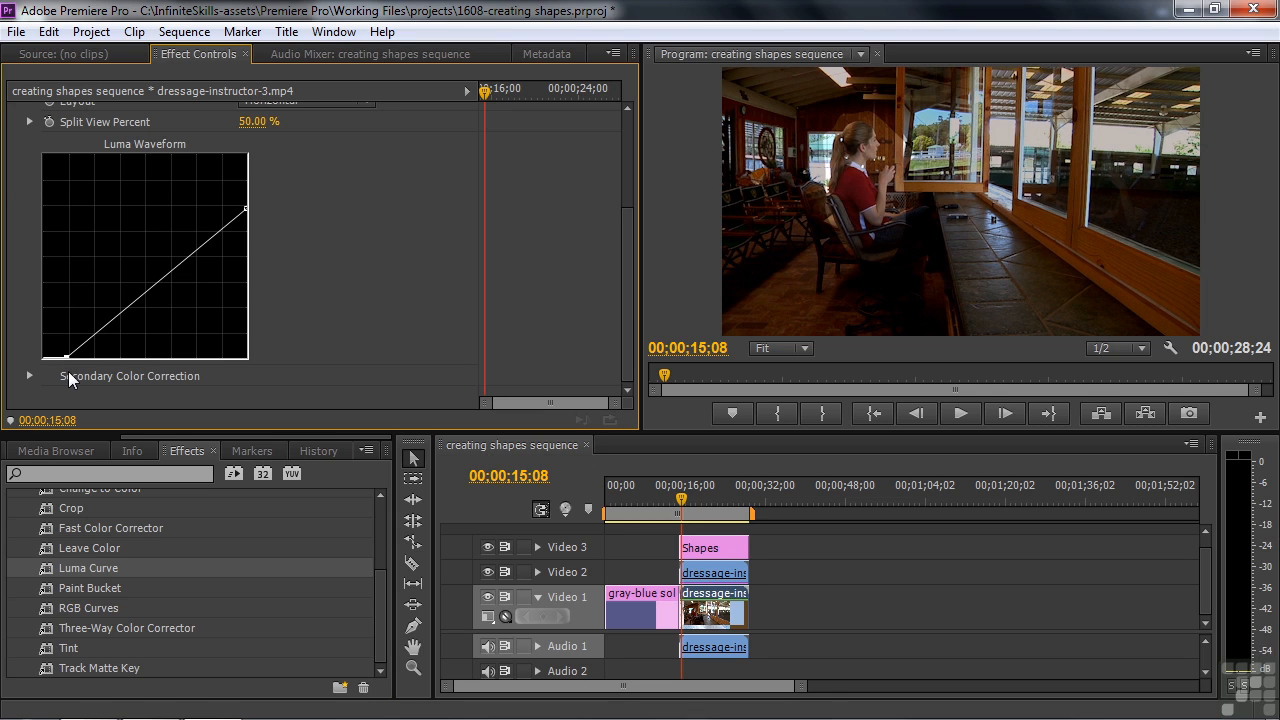
- Apply Gaussian Blur to the Video 1 dressage-instructor clip with a blurriness of 58
click(716, 619)
drag(380, 600, 374, 490)
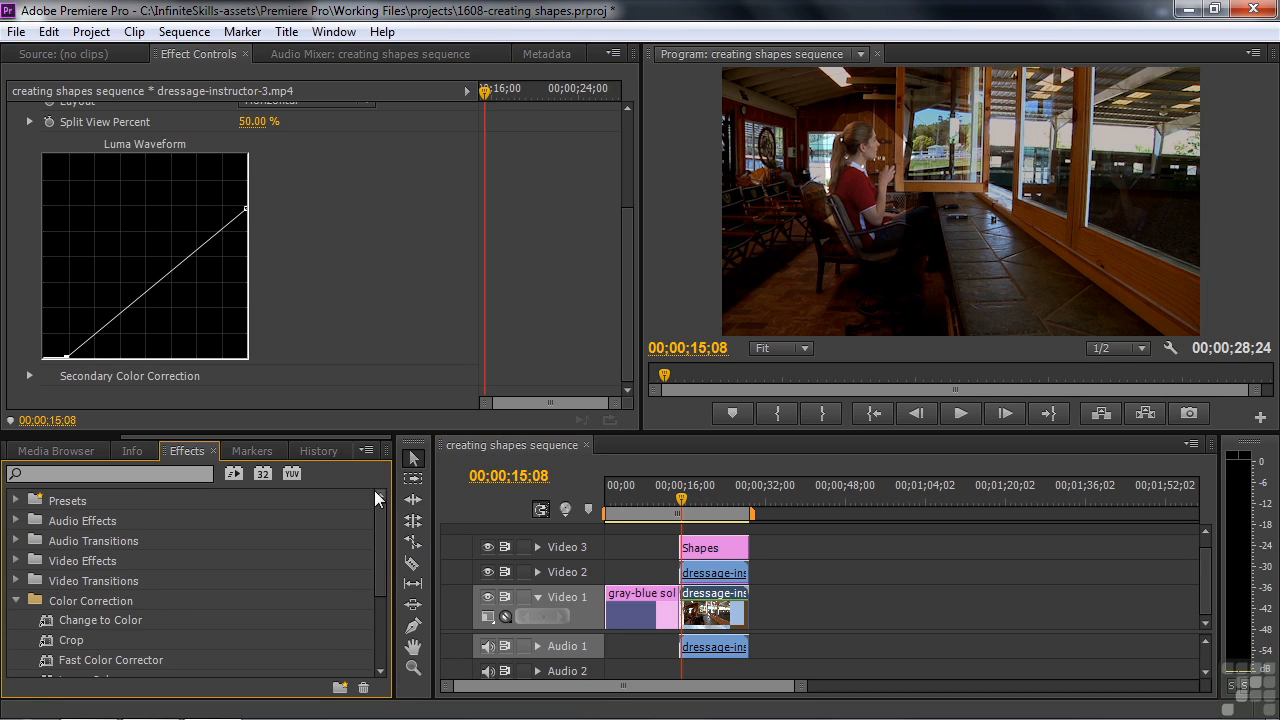
click(16, 561)
click(27, 600)
drag(379, 520, 384, 563)
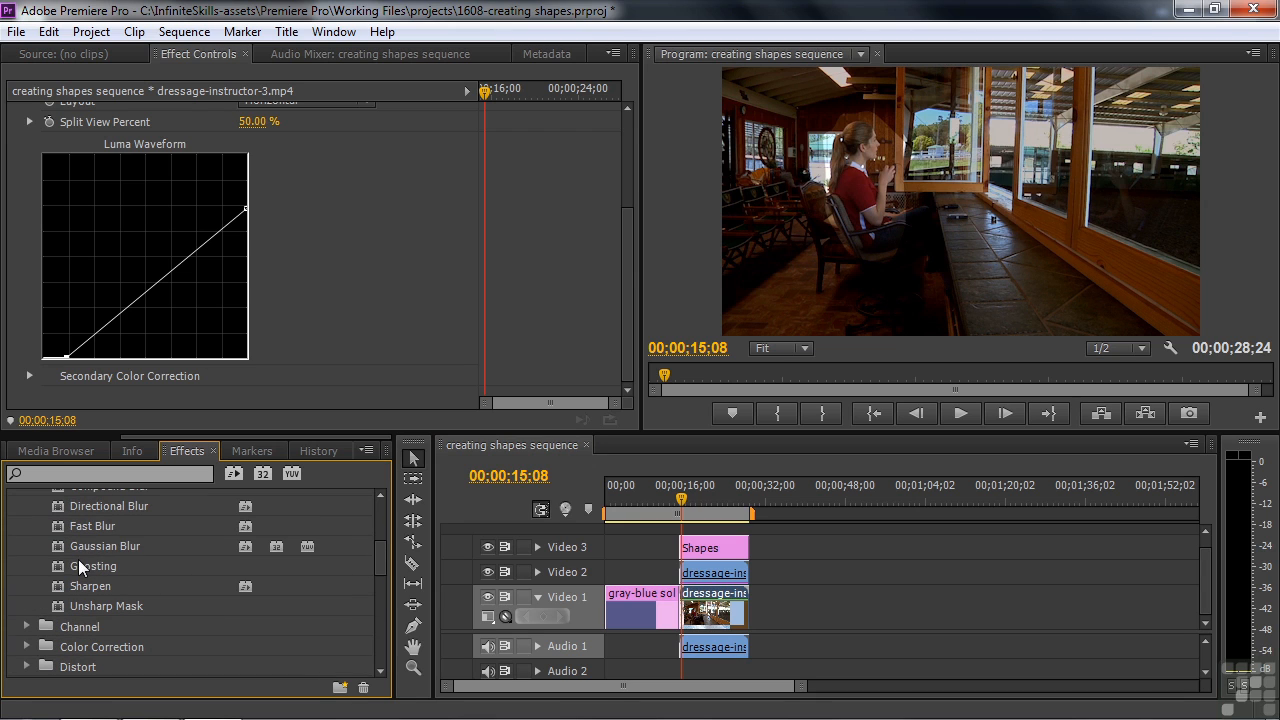
drag(59, 549, 632, 281)
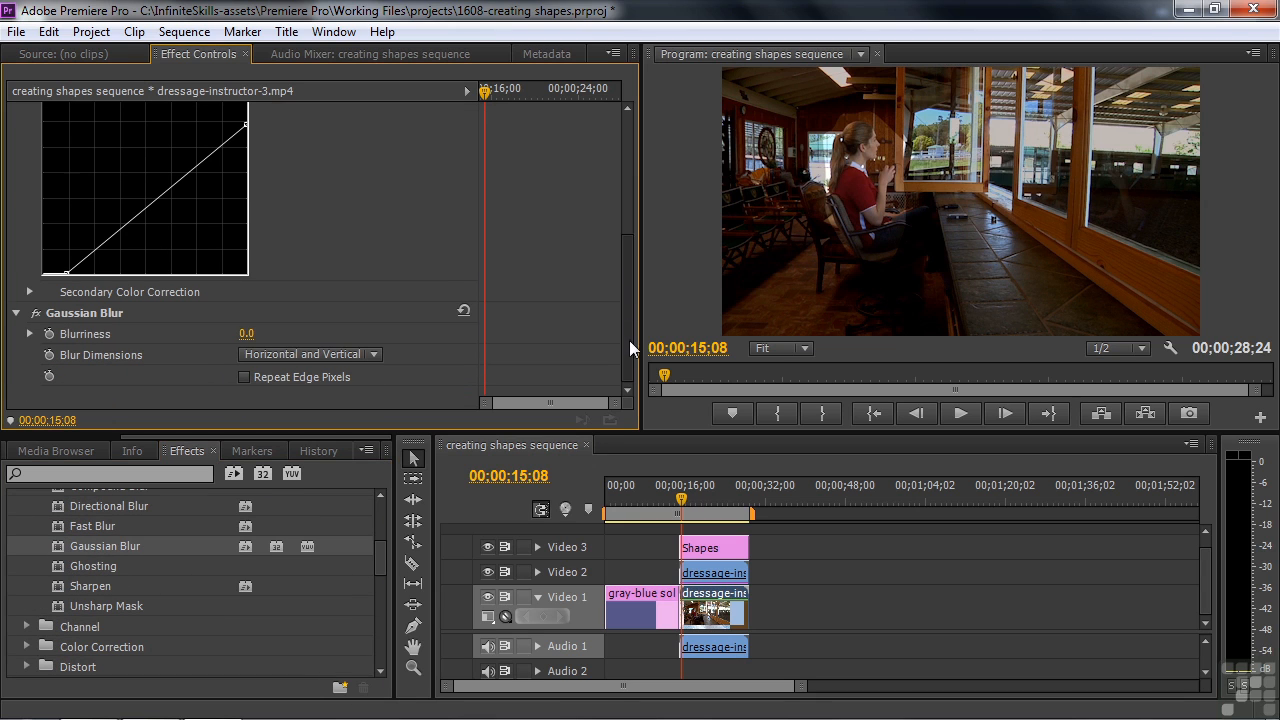
drag(246, 333, 428, 345)
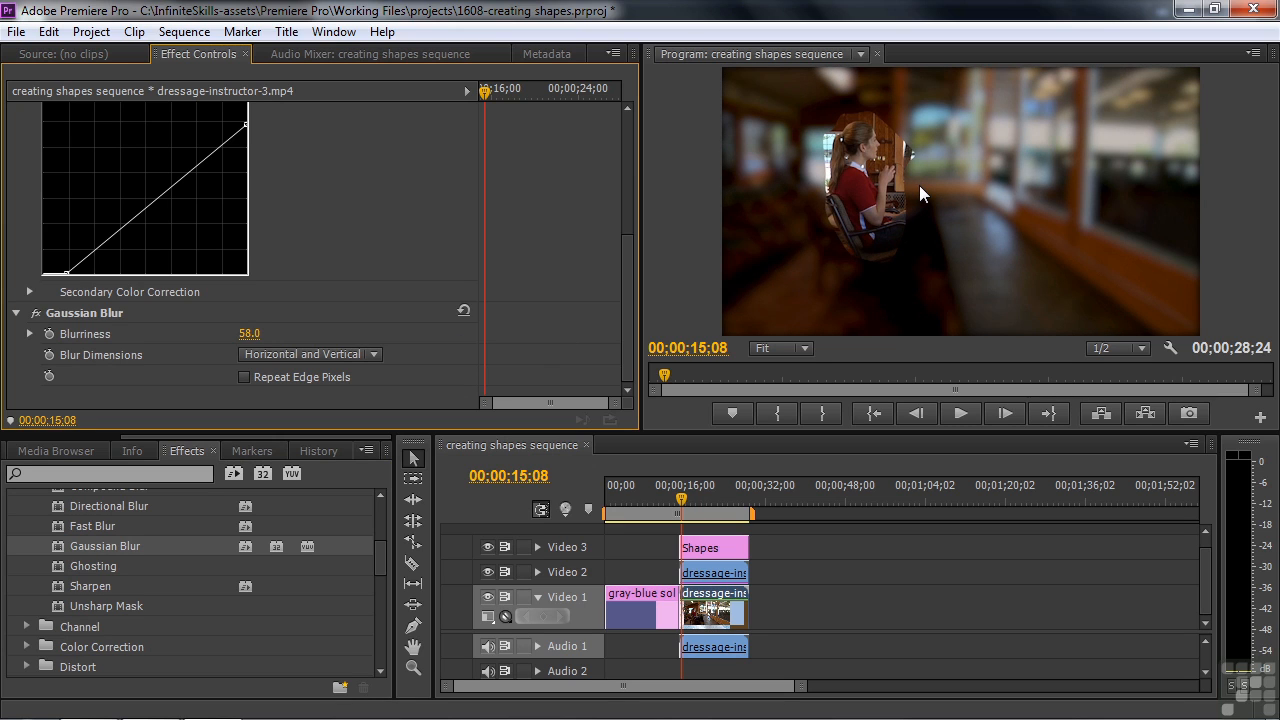
- Apply Gaussian Blur to the Shapes title with a blurriness of 84 and Repeat Edge Pixels enabled
click(702, 550)
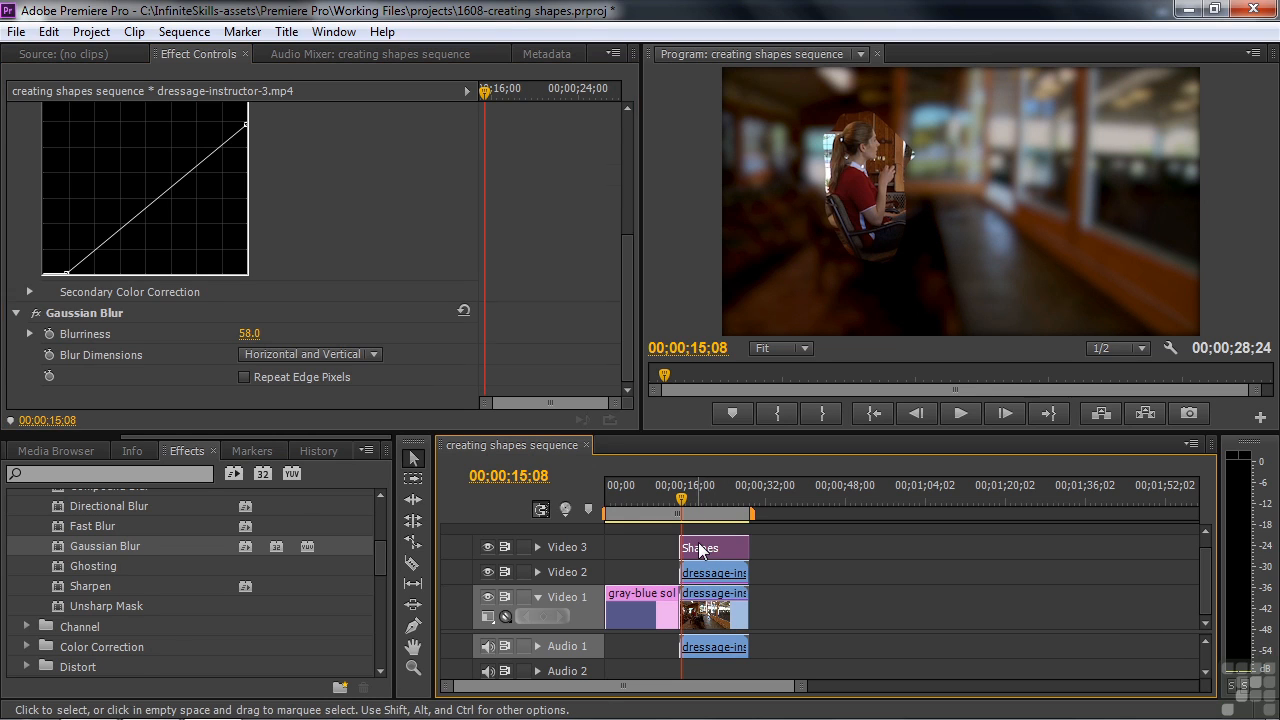
double_click(58, 547)
drag(245, 217, 244, 262)
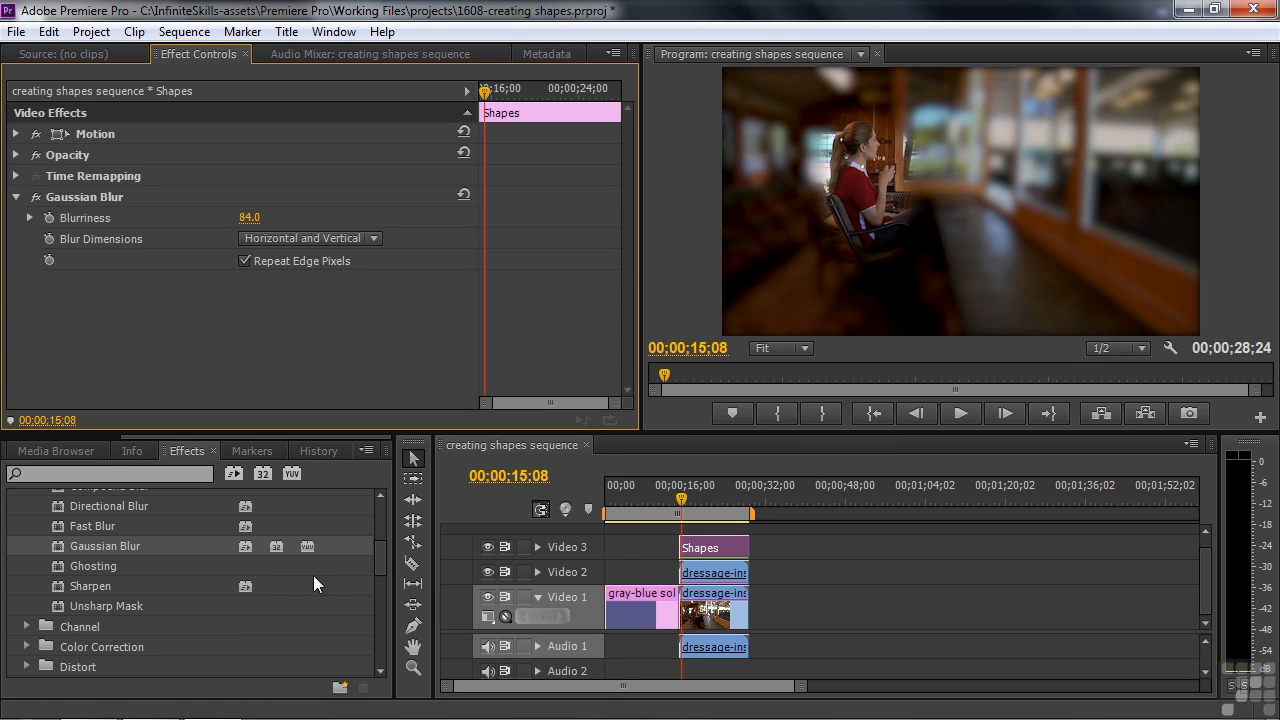
- Overlay the gray-blue solid on the end of the Video 1 dressage-instructor clip, and move the playhead over it to 00;00;27;17
drag(134, 437, 8, 443)
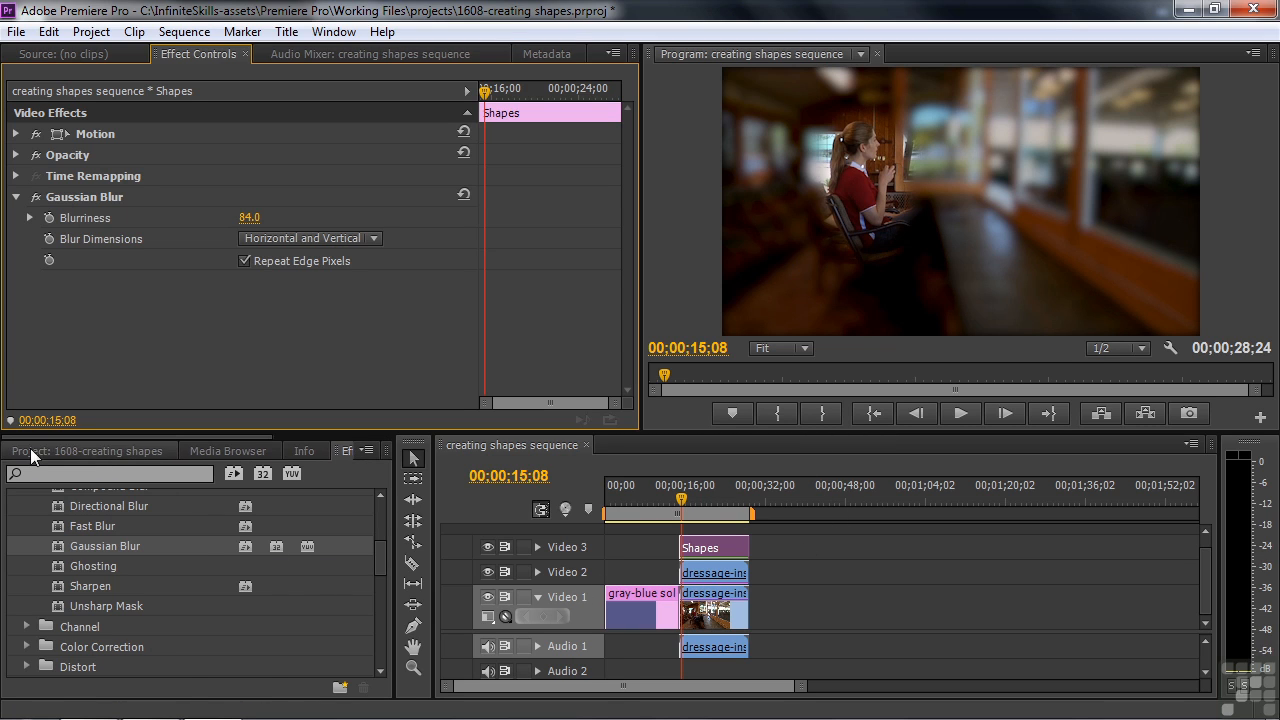
click(34, 449)
drag(63, 586, 726, 600)
drag(748, 497, 742, 497)
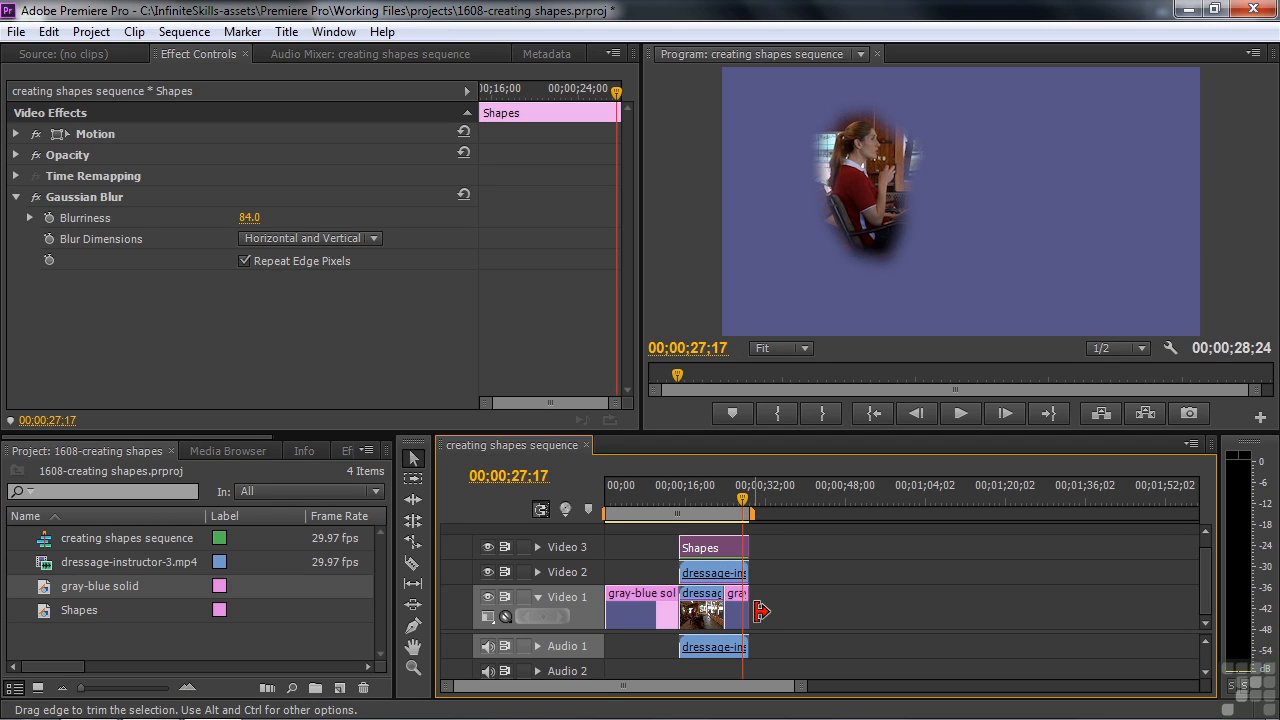
- Add the woman's first name beside the shape in the Shapes title at font size 259, and close the Titler
double_click(735, 545)
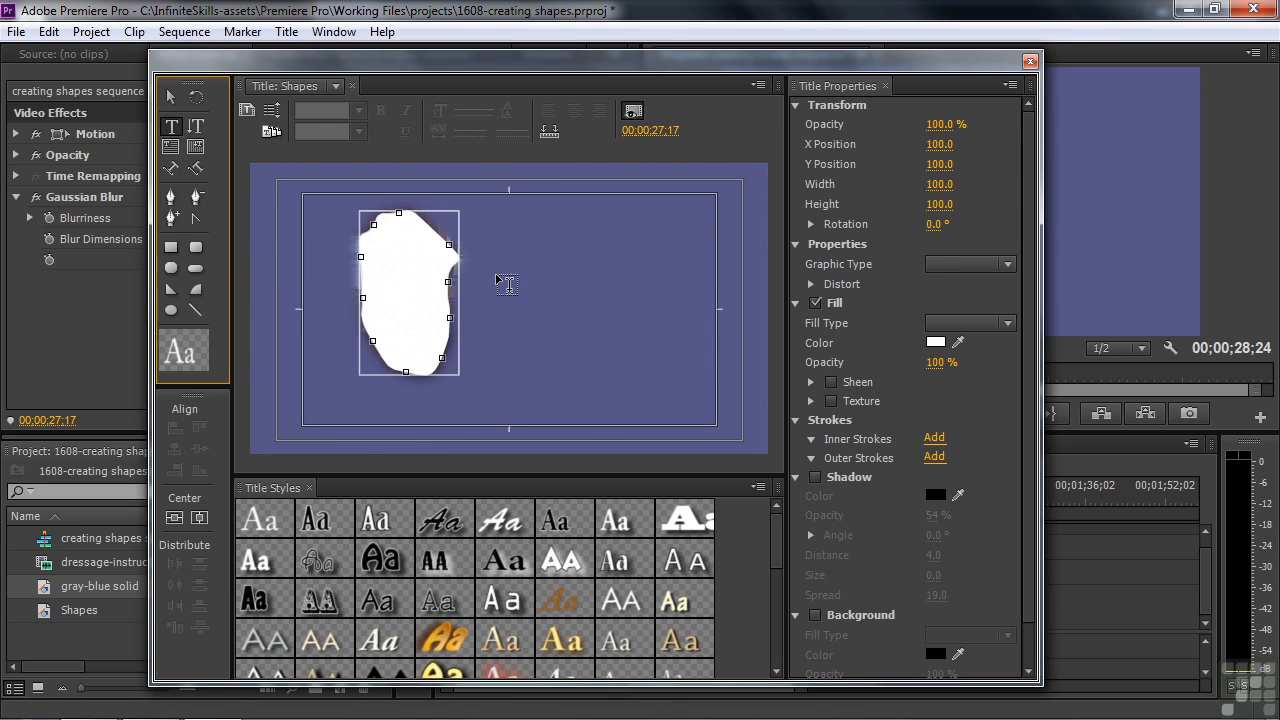
click(497, 286)
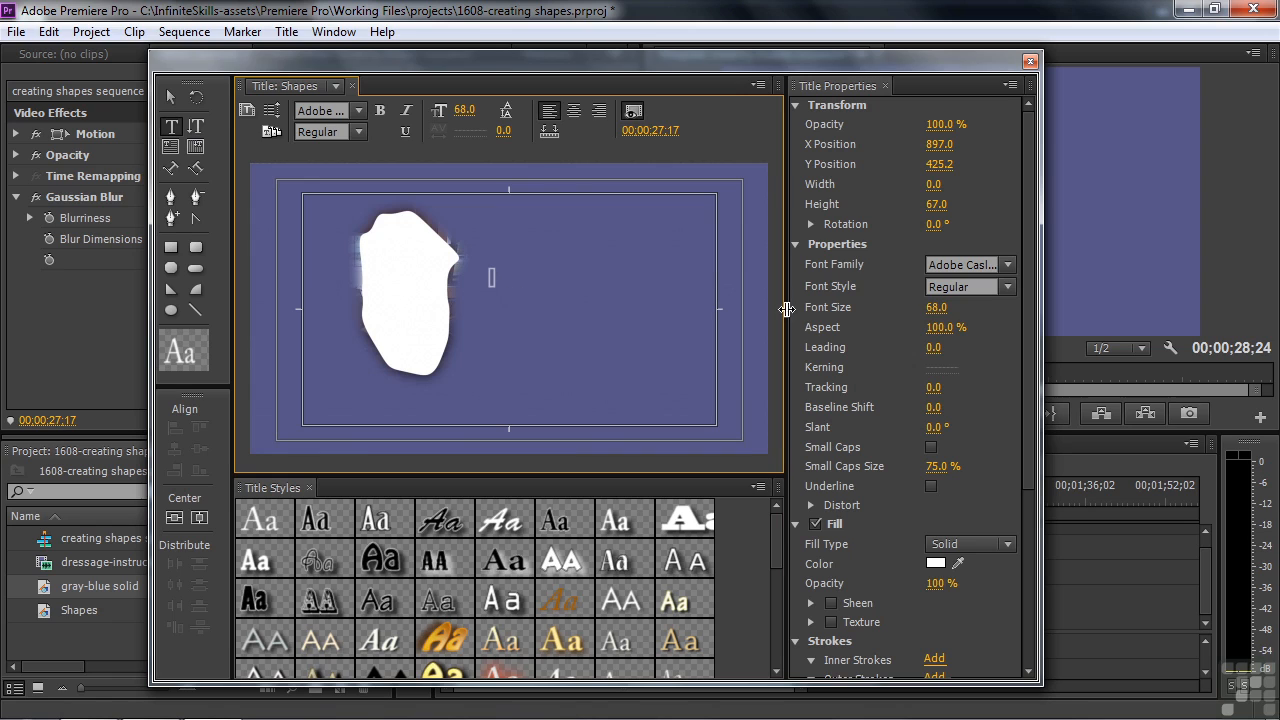
drag(936, 307, 990, 307)
click(174, 128)
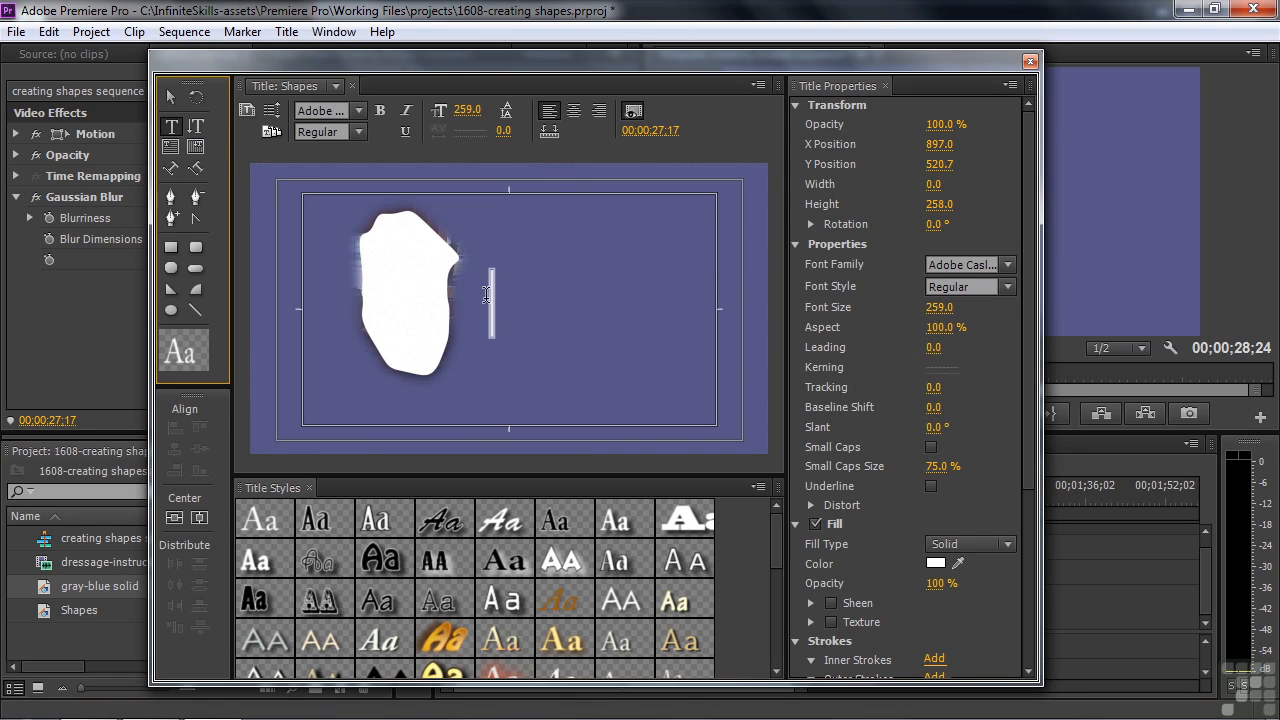
text(Louise)
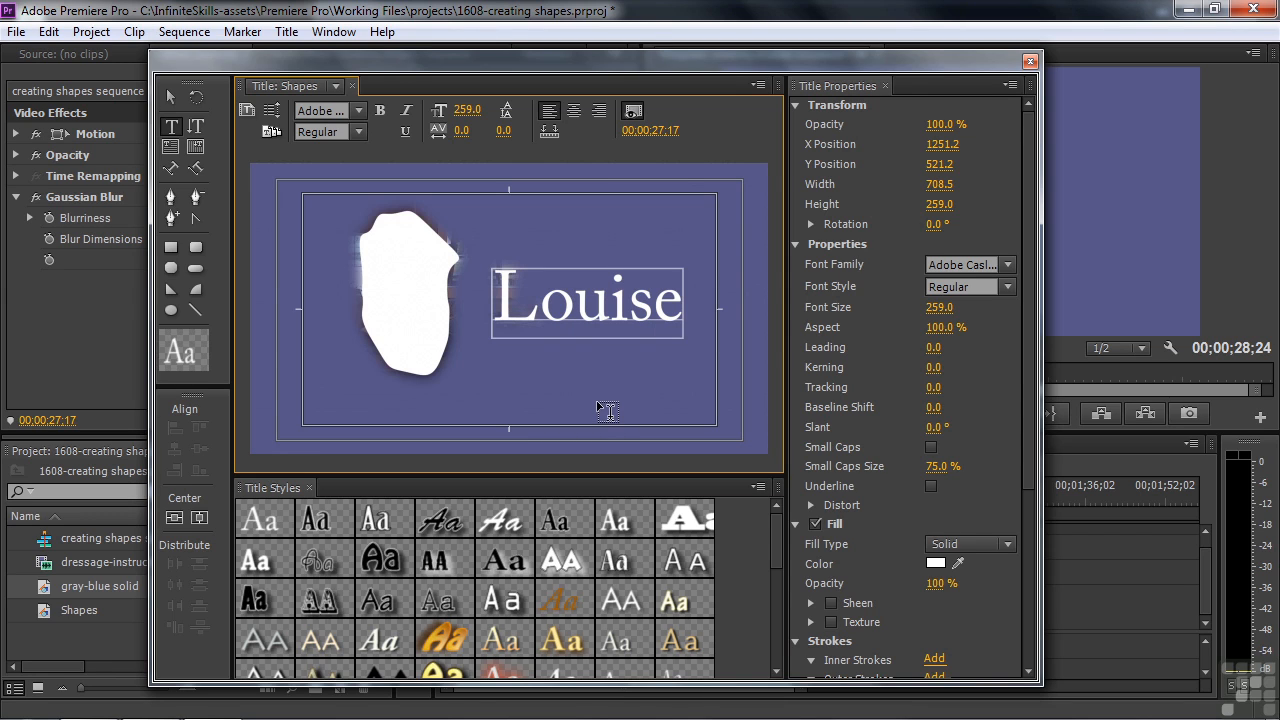
click(1030, 62)
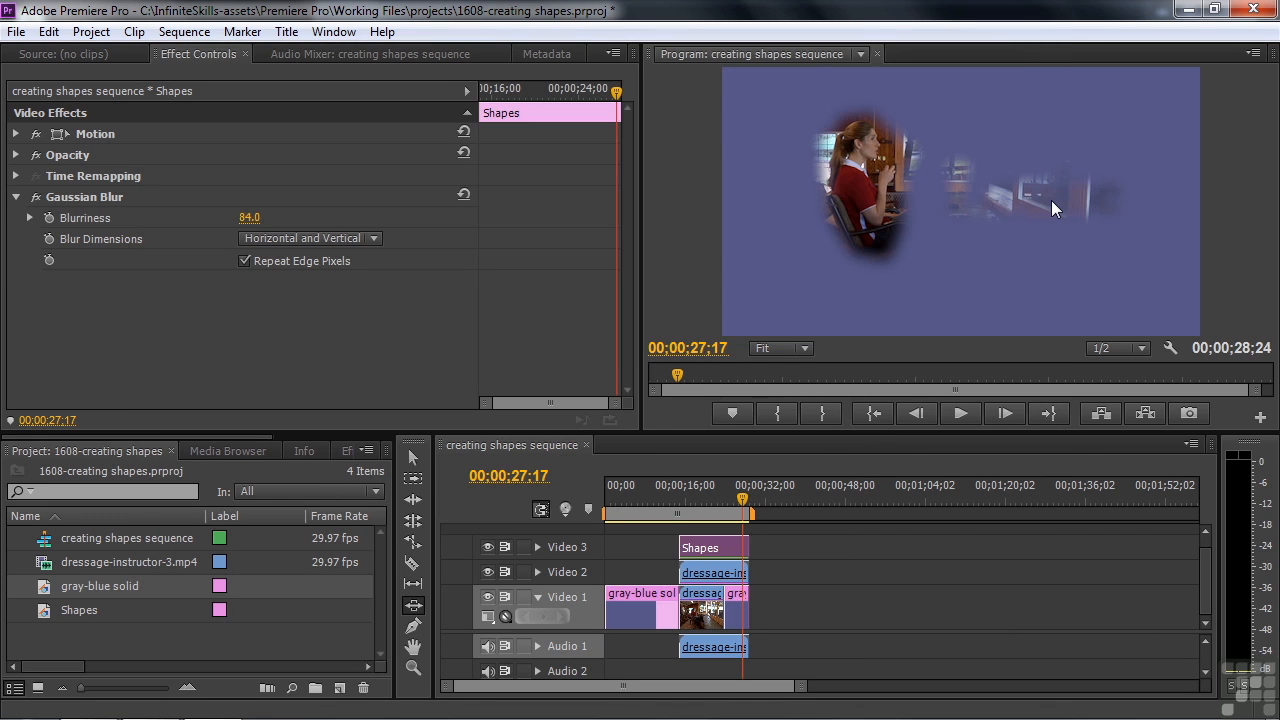
- Compare the matte with the Shapes title's Gaussian Blur disabled and enabled, and select that effect
click(36, 197)
click(36, 197)
click(36, 197)
click(37, 197)
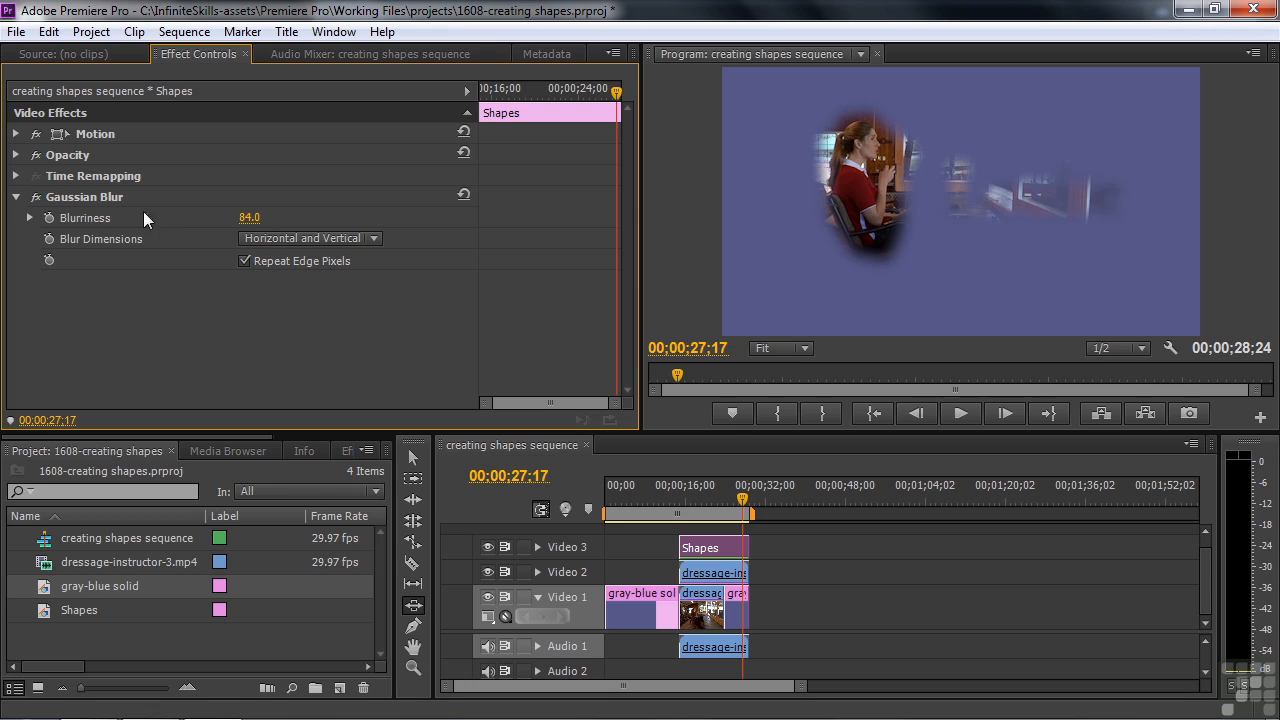
click(105, 198)
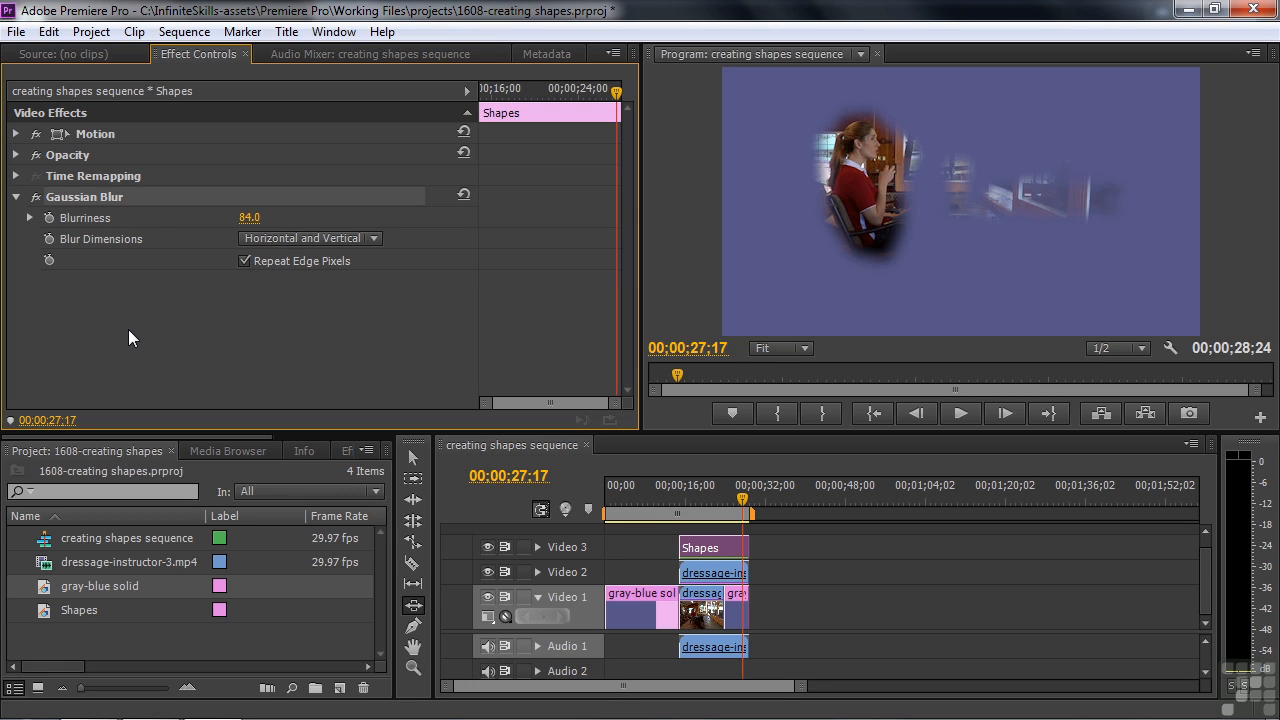